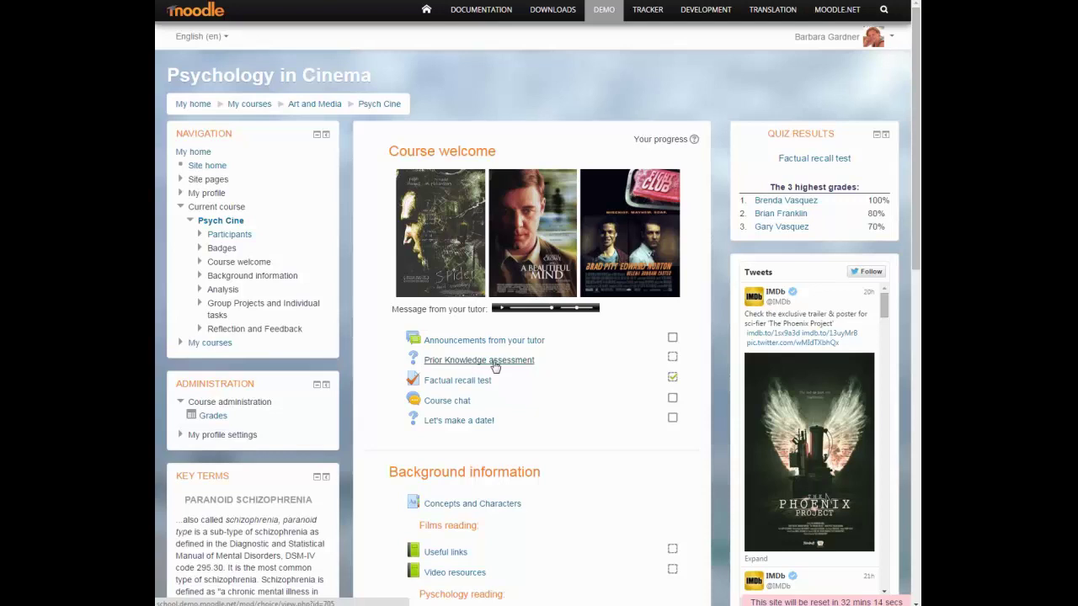
- Save "I am a complete beginner" as the answer to the Prior Knowledge assessment and return to the Psych Cine course page
left_click(494, 365)
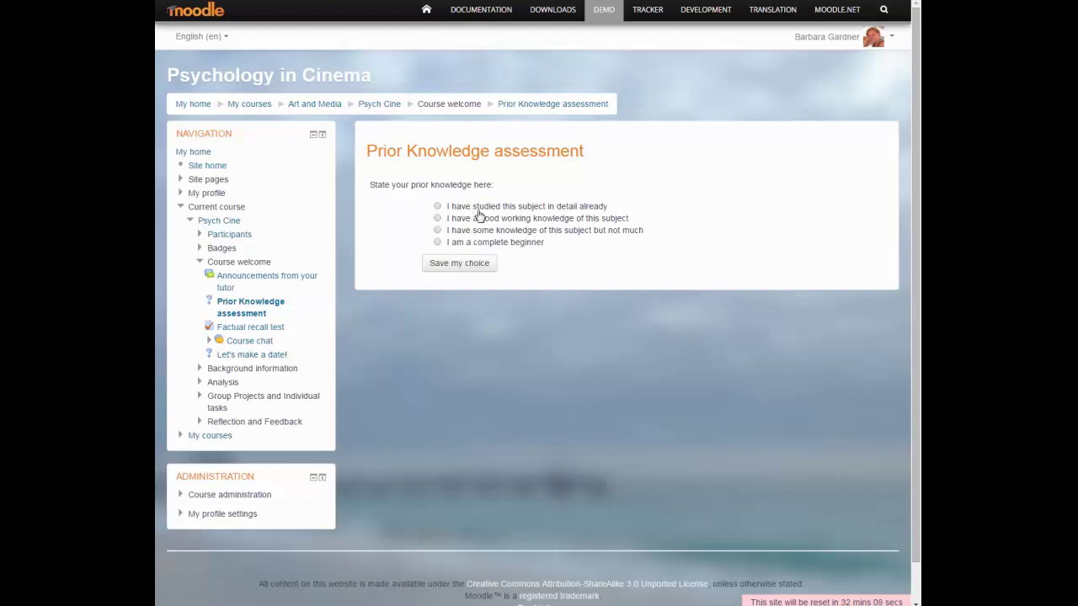
left_click(437, 206)
left_click(437, 243)
left_click(469, 262)
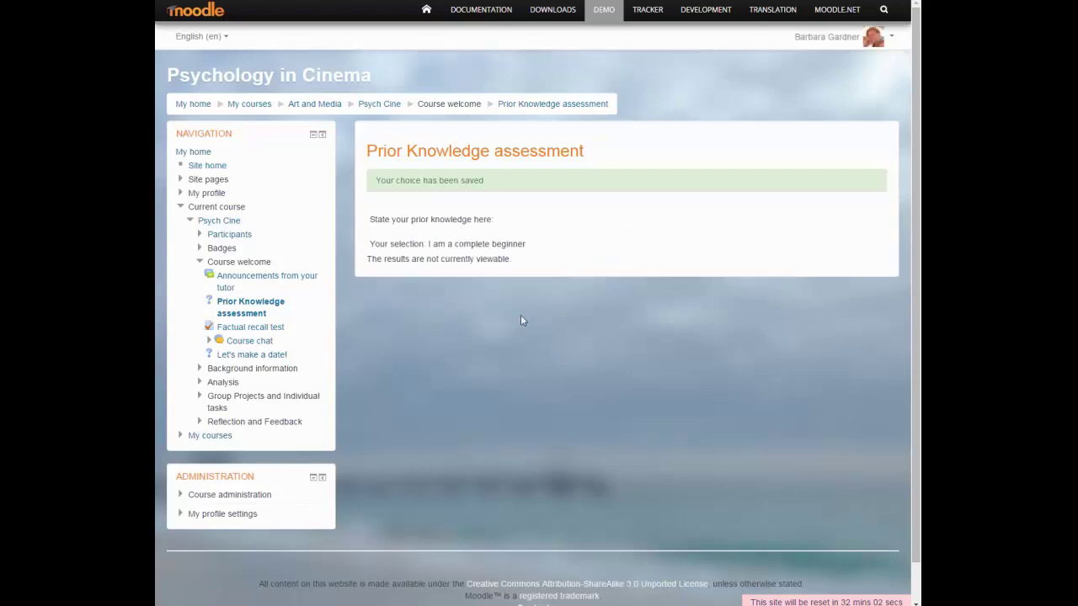
left_click(379, 104)
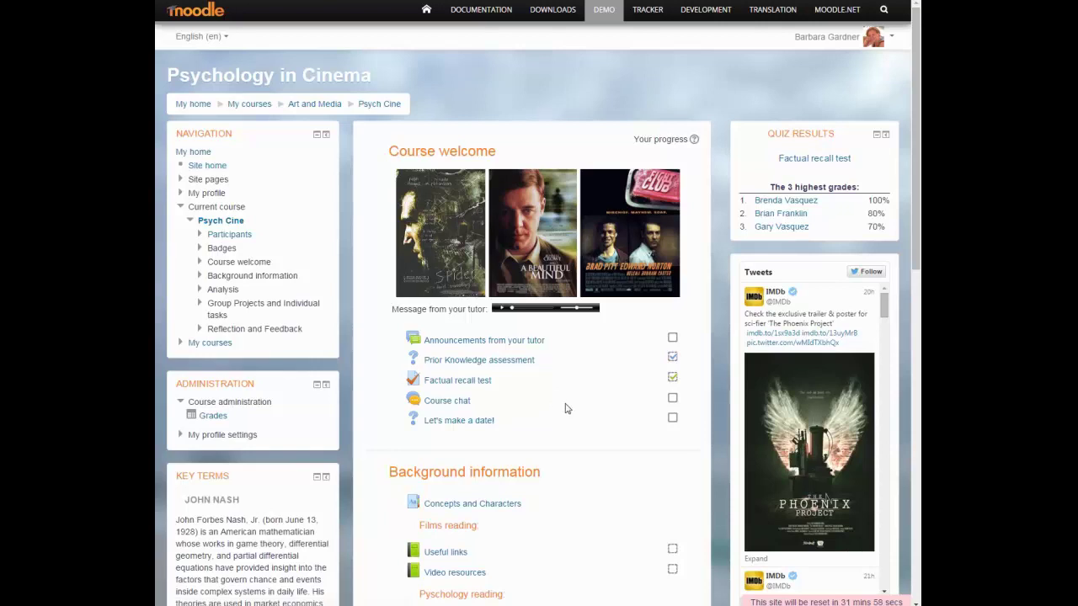
- Mark the "Announcements from your tutor" activity as completed
left_click(672, 357)
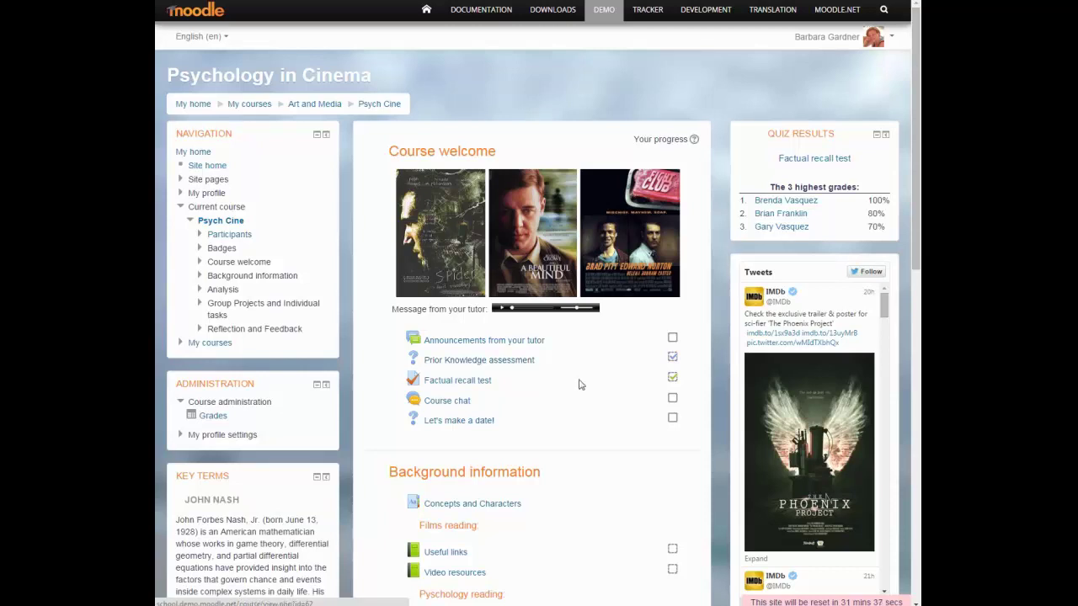
left_click(673, 338)
left_click(675, 345)
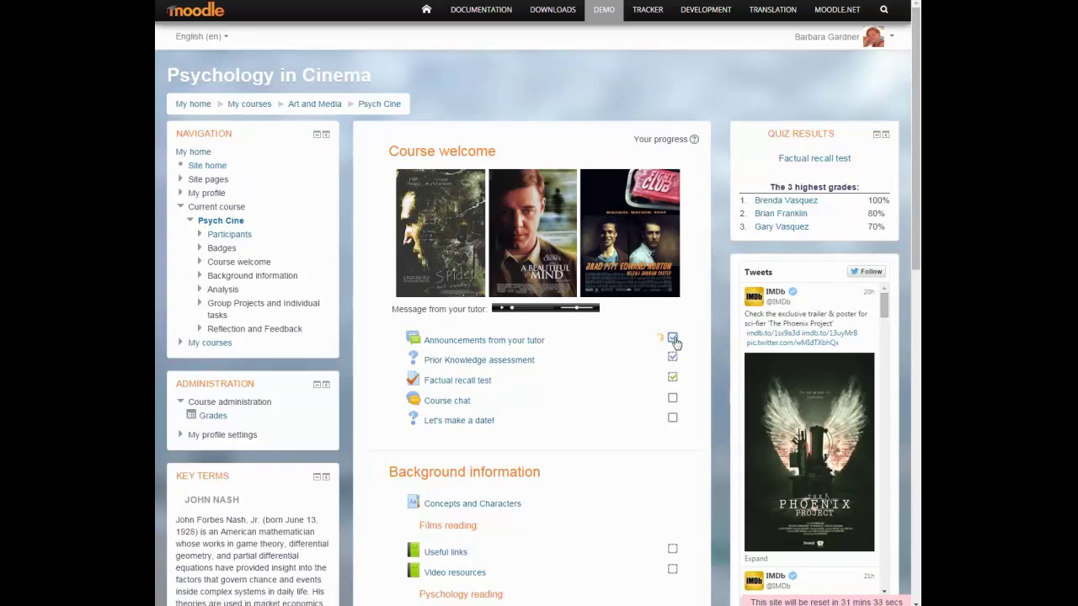
left_click(674, 340)
- In the Factual recall test, answer question 1 with option a and question 2 with The Narrator, The mechanic and The Narrator
left_click(455, 382)
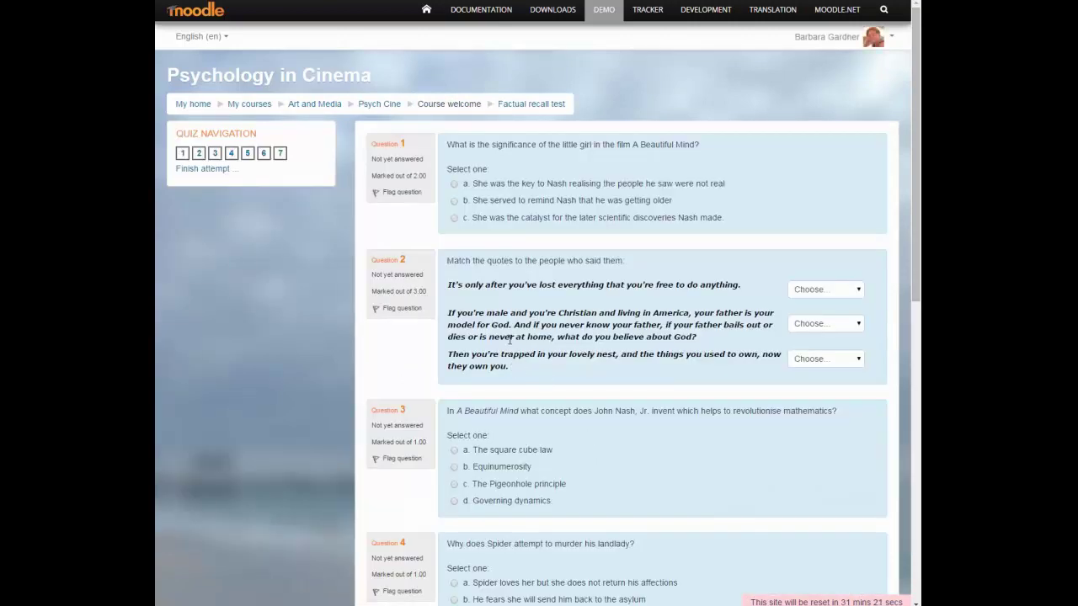
left_click(455, 186)
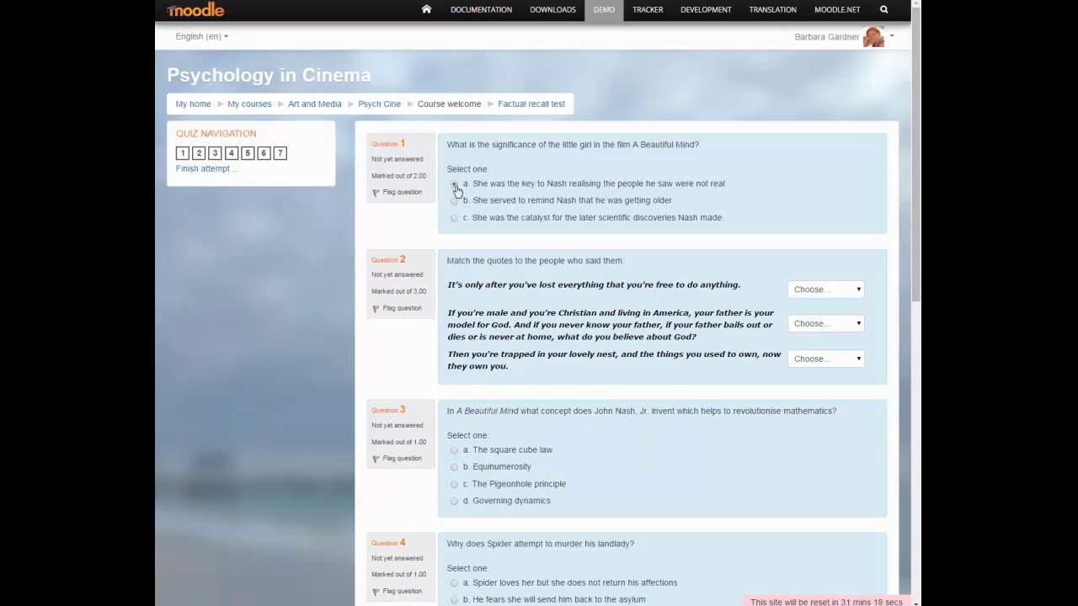
left_click(864, 292)
left_click(818, 312)
left_click(842, 323)
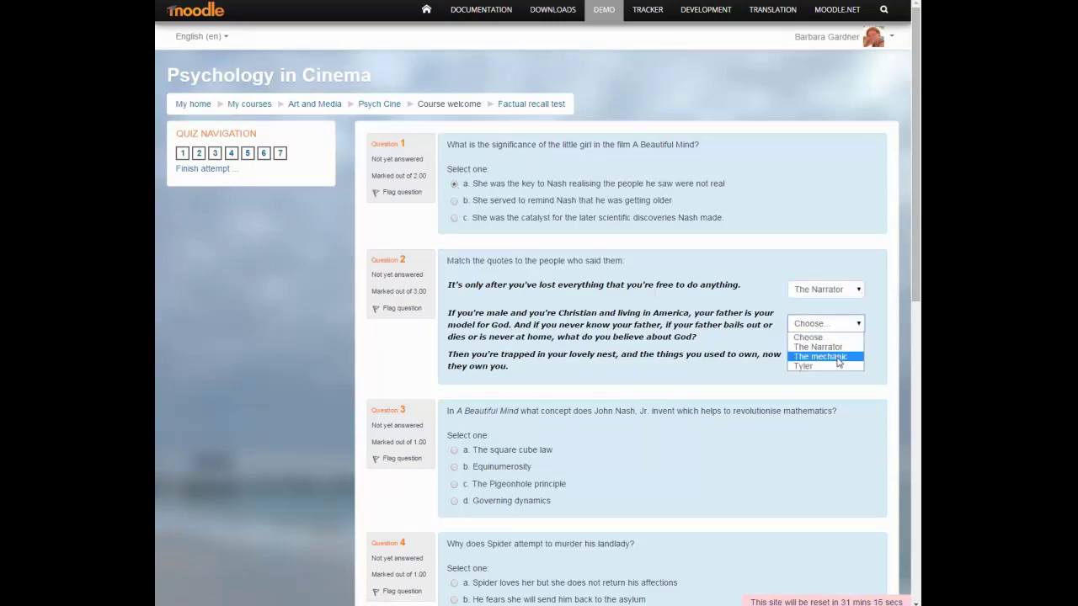
left_click(819, 342)
left_click(842, 359)
left_click(818, 378)
- Leave questions 3 to 7 unanswered, submit the Factual recall test attempt and confirm the submission
scroll(775, 436, "down", 2)
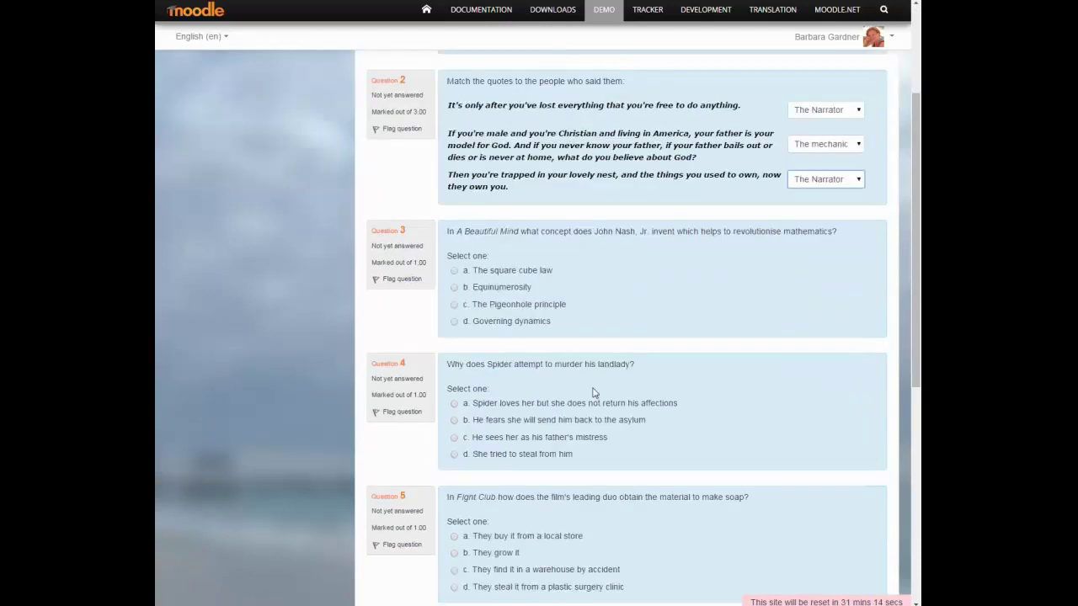
scroll(606, 438, "down", 5)
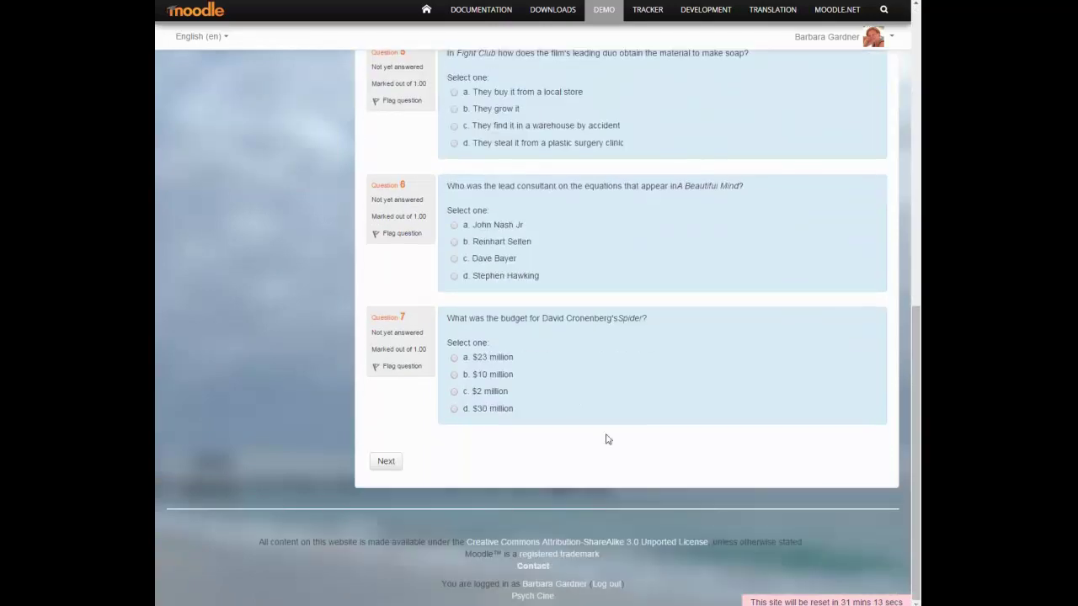
left_click(391, 461)
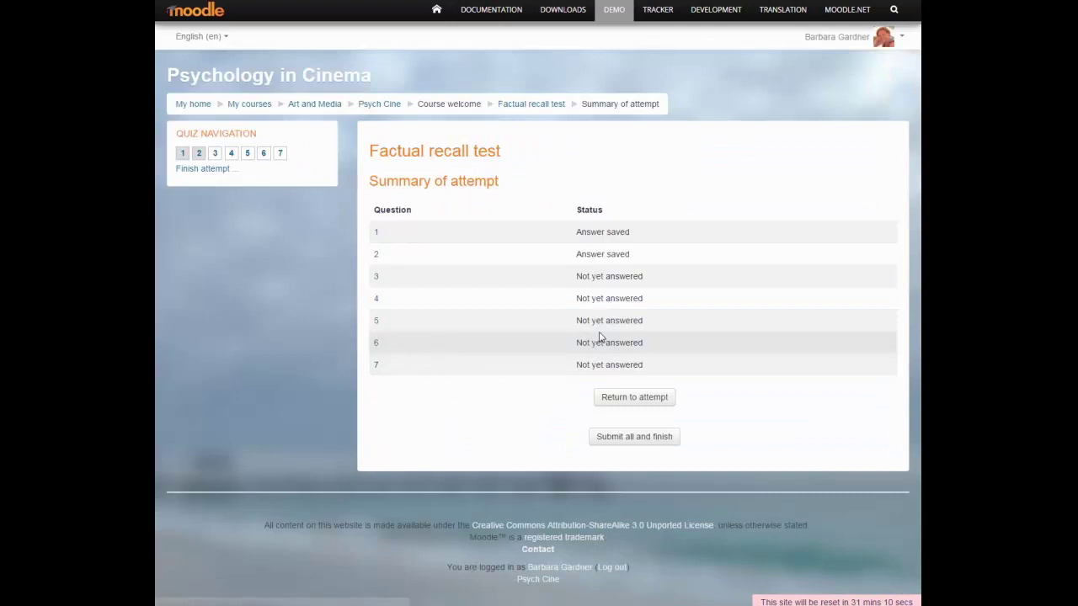
left_click(675, 443)
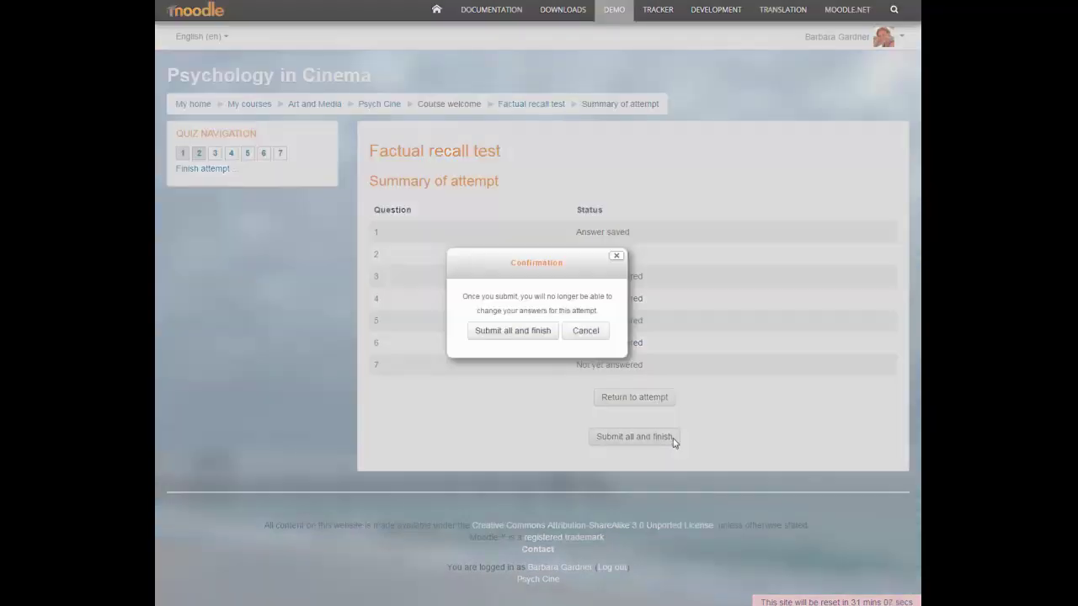
left_click(524, 337)
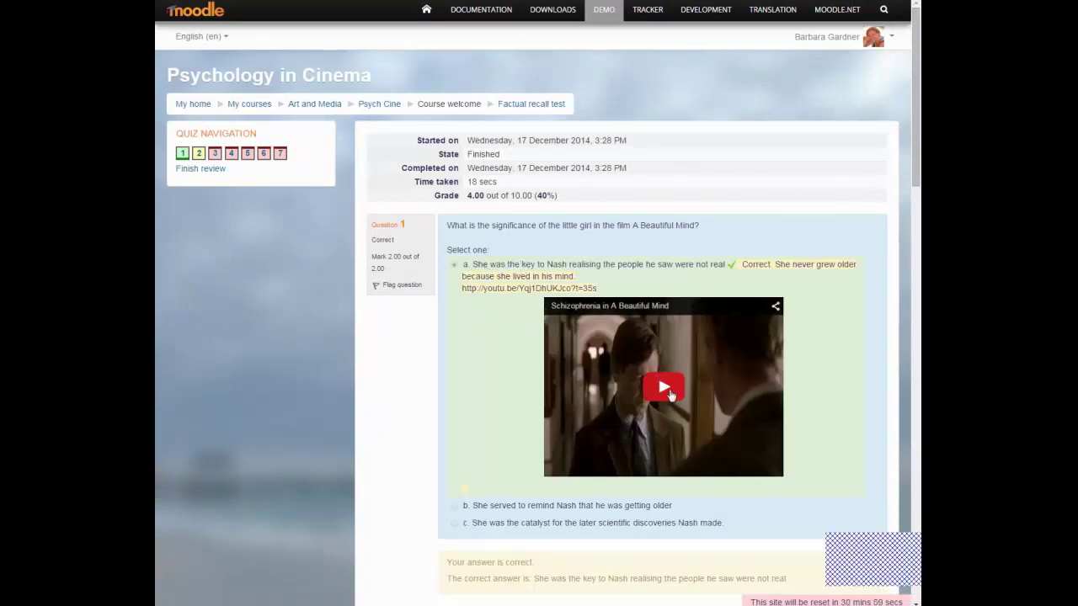
- Review the grade and the feedback for each question of the submitted attempt, and return to the Psych Cine course page
scroll(671, 396, "down", 4)
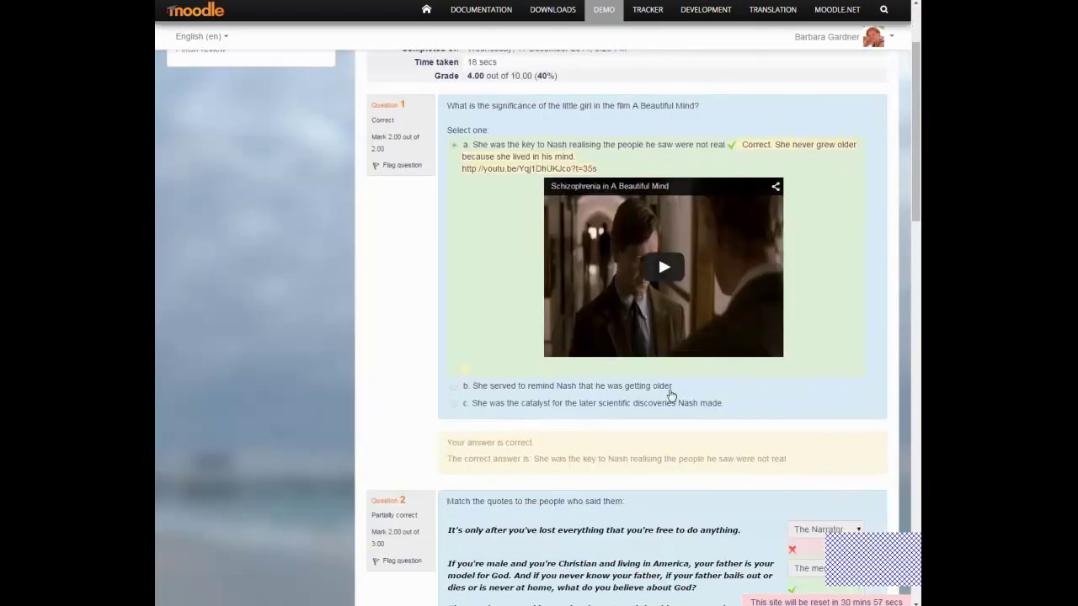
scroll(809, 411, "down", 2)
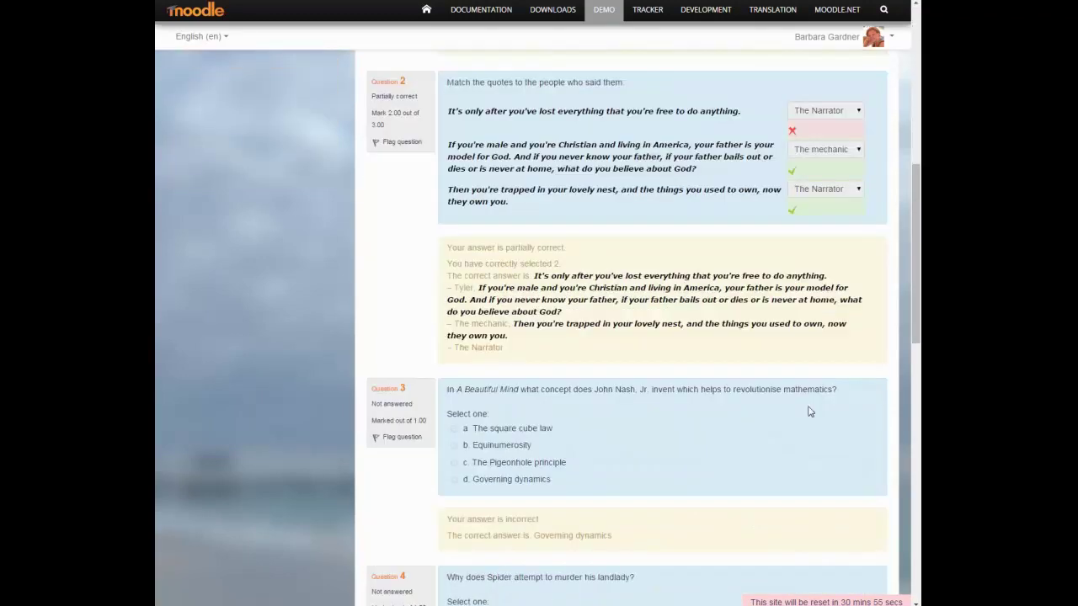
scroll(808, 411, "down", 6)
scroll(801, 387, "up", 14)
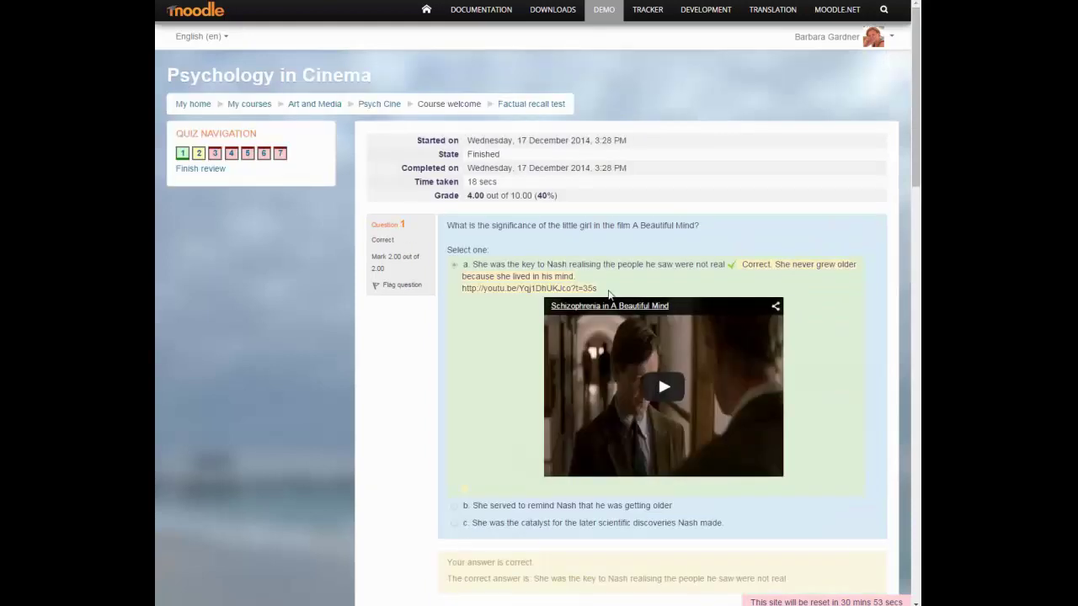
left_click(381, 104)
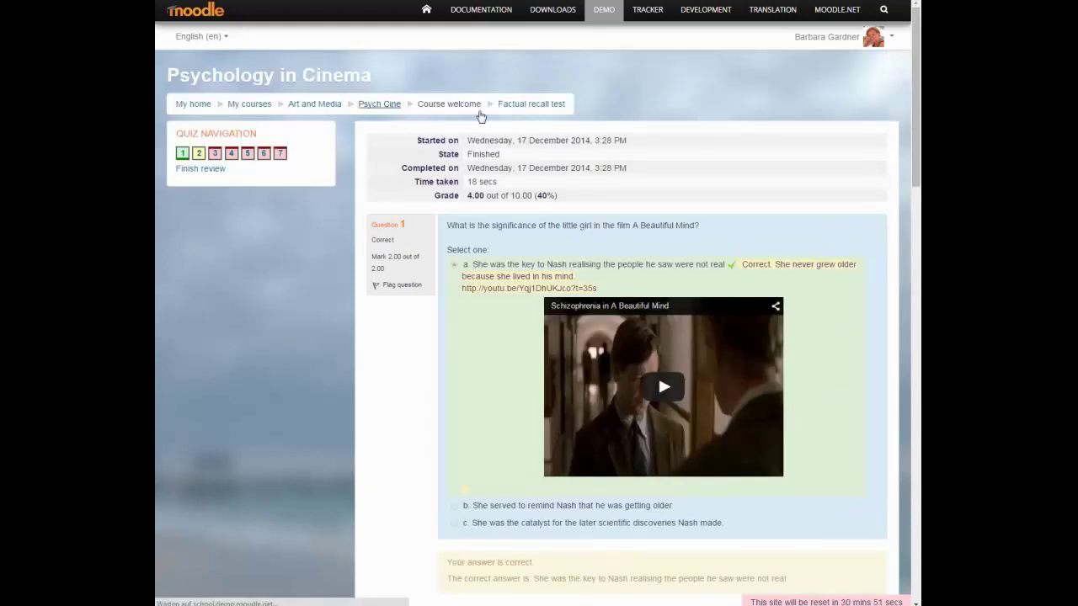
- Open the Video resources book under Background information and briefly play the A Beautiful Mind trailer, pausing it again
scroll(643, 346, "down", 1)
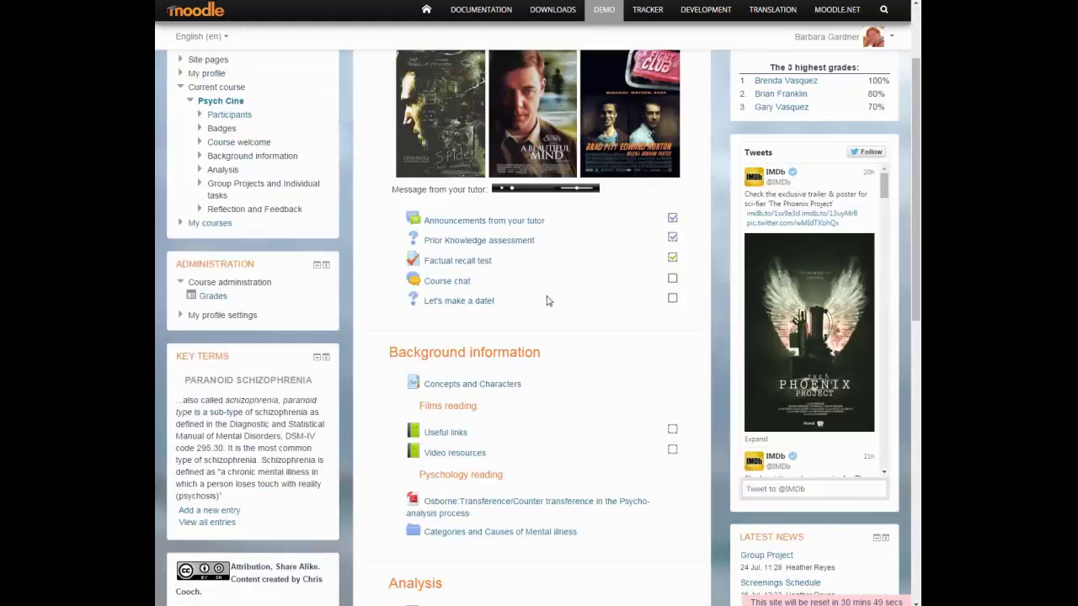
scroll(499, 304, "down", 1)
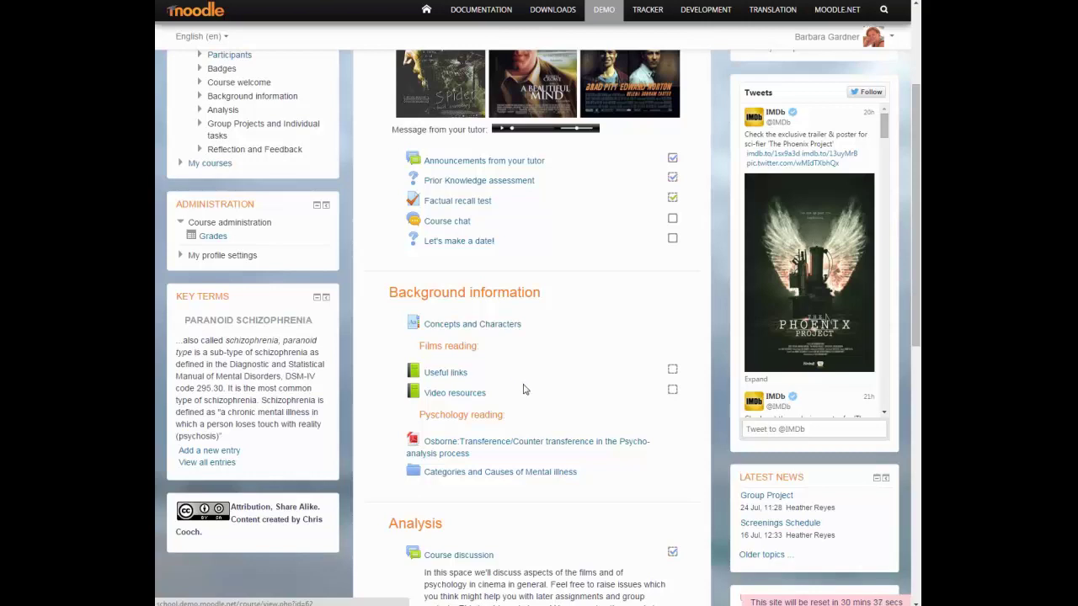
left_click(478, 395)
left_click(635, 309)
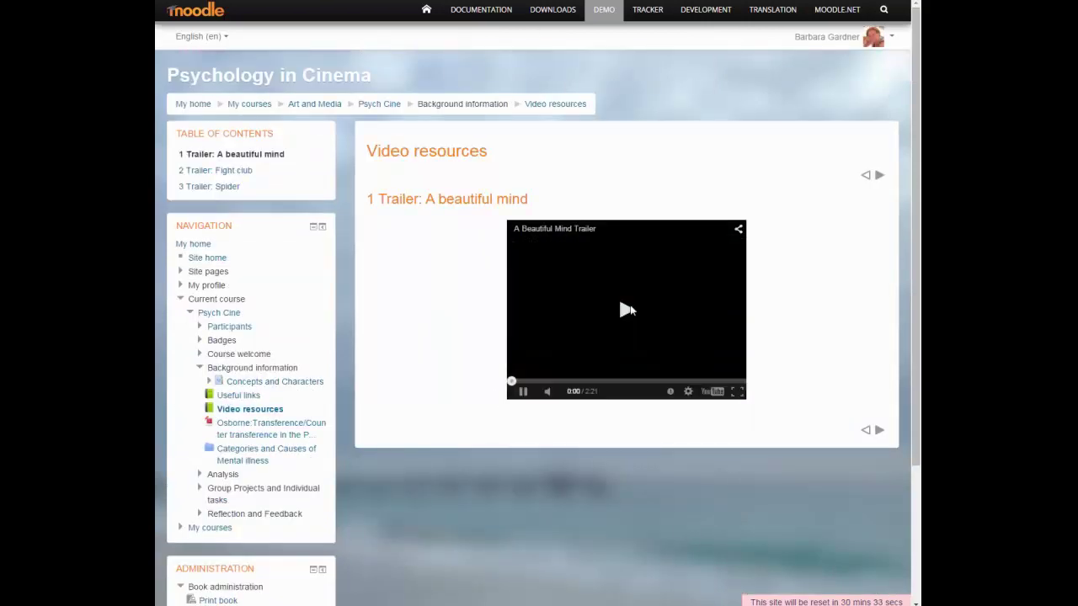
left_click(523, 391)
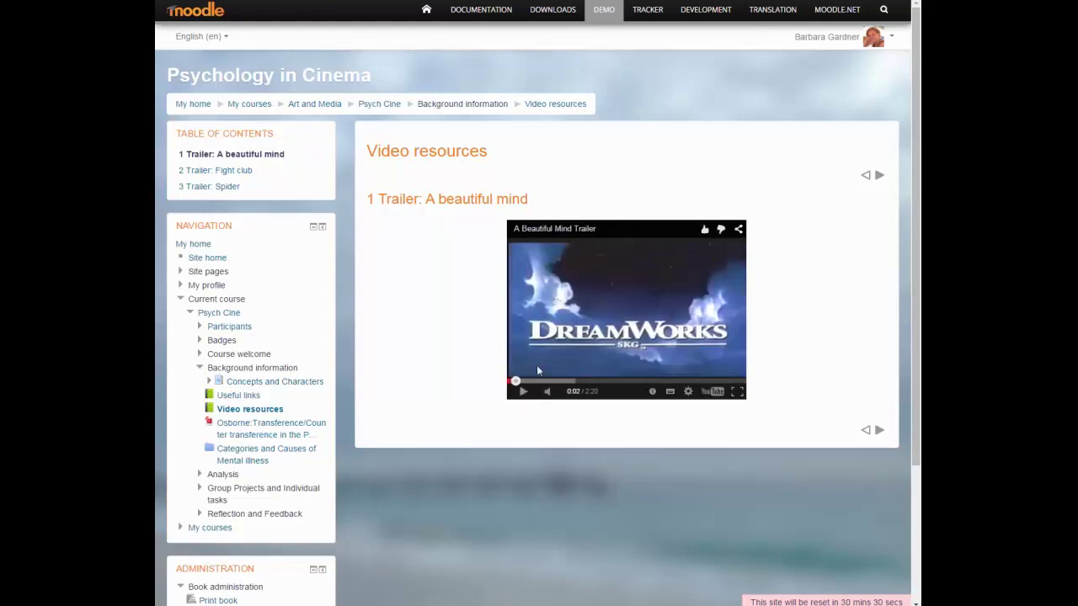
- Briefly play the trailer in the Fight club chapter, and leave the book by way of the Spider chapter
left_click(879, 176)
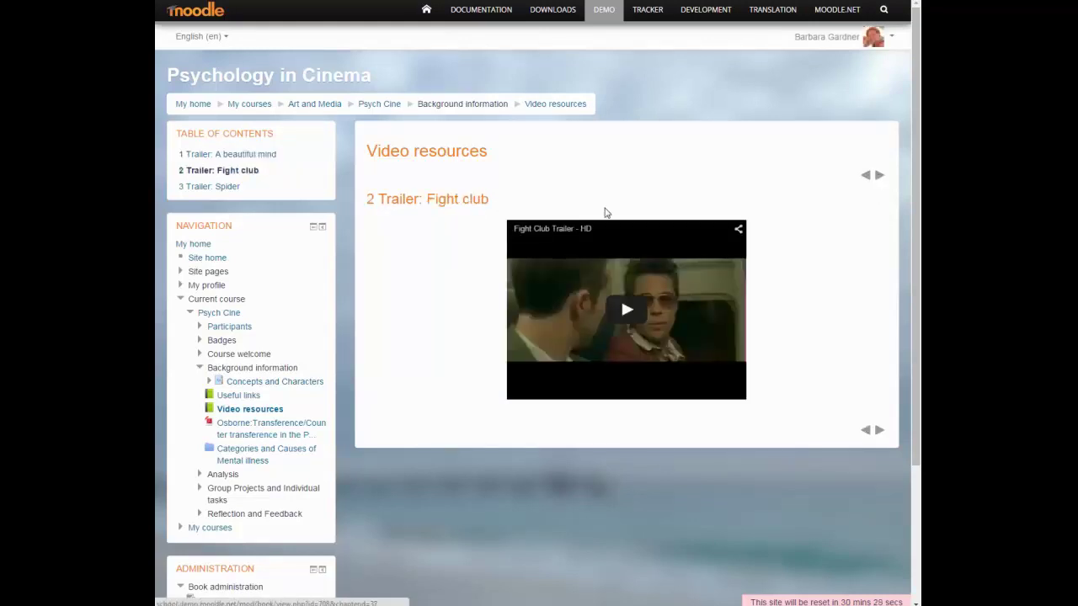
left_click(628, 347)
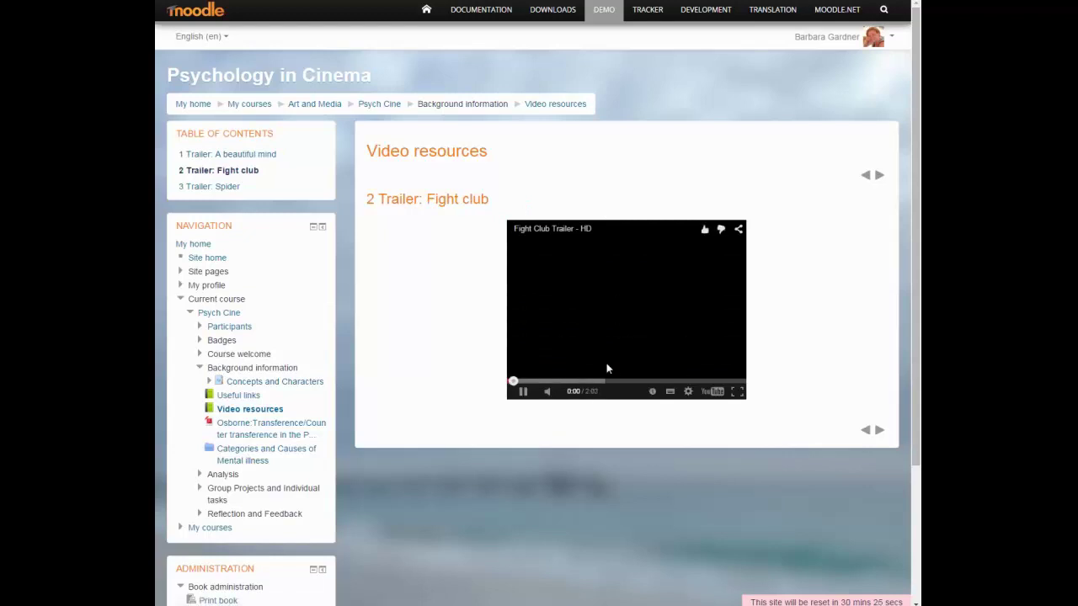
left_click(693, 290)
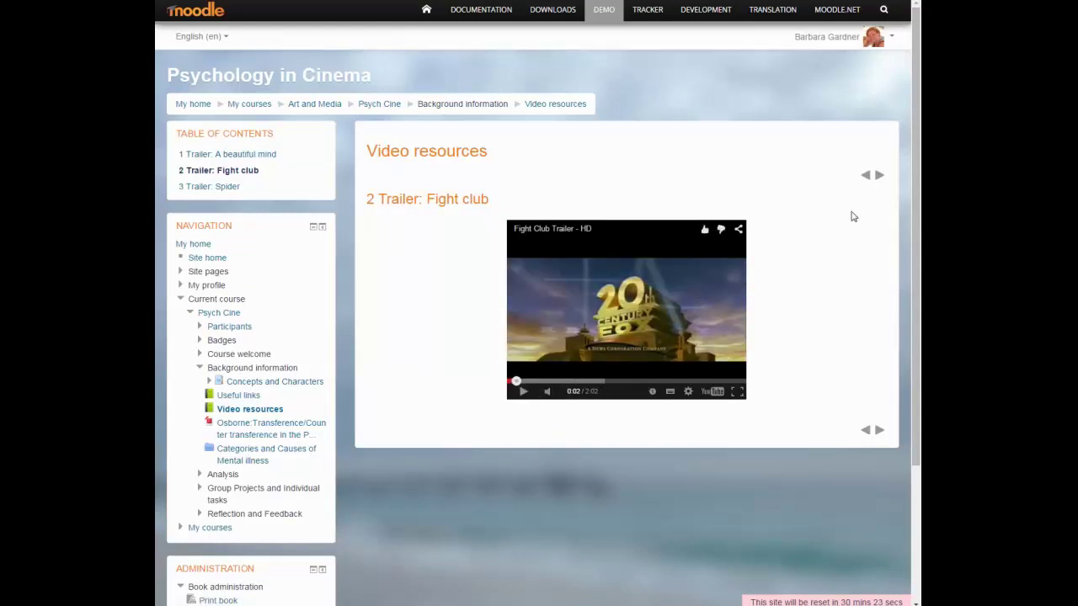
left_click(879, 177)
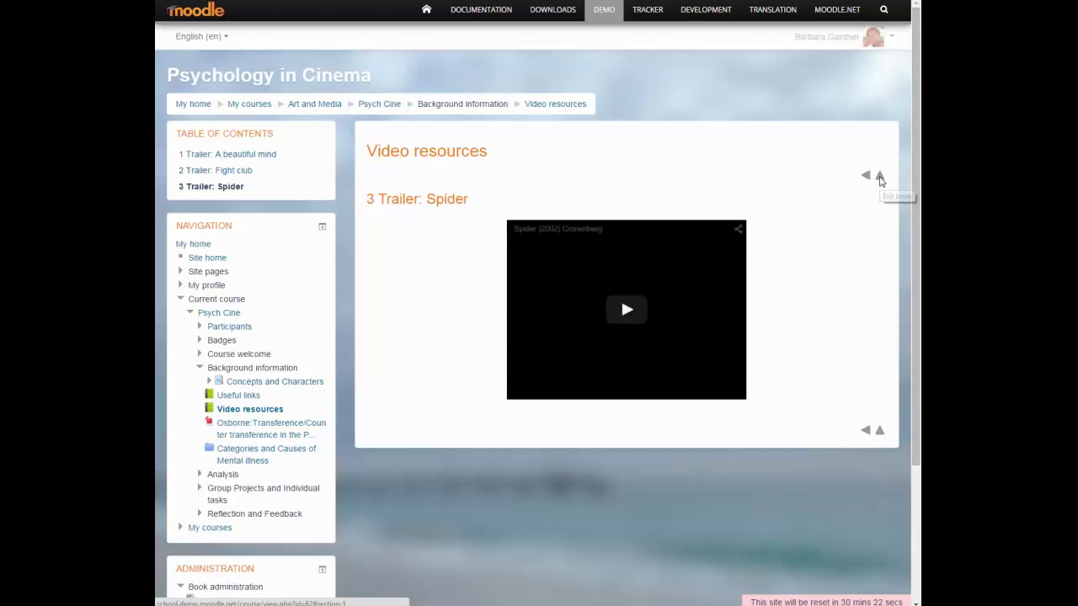
left_click(879, 179)
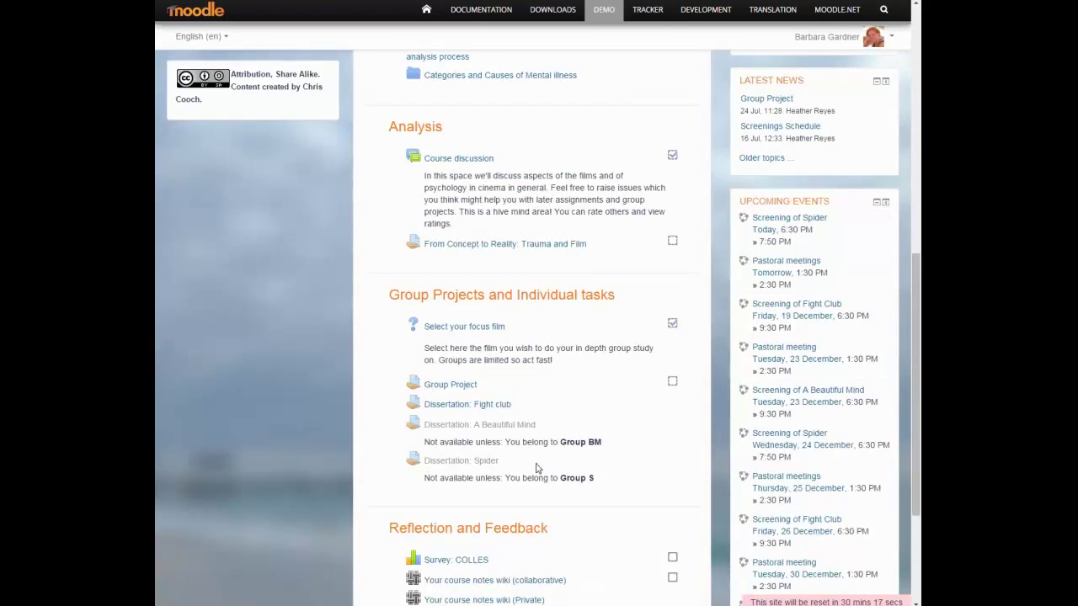
- Look over the course activities and their completion marks from Course welcome to Reflection and Feedback
scroll(536, 468, "down", 1)
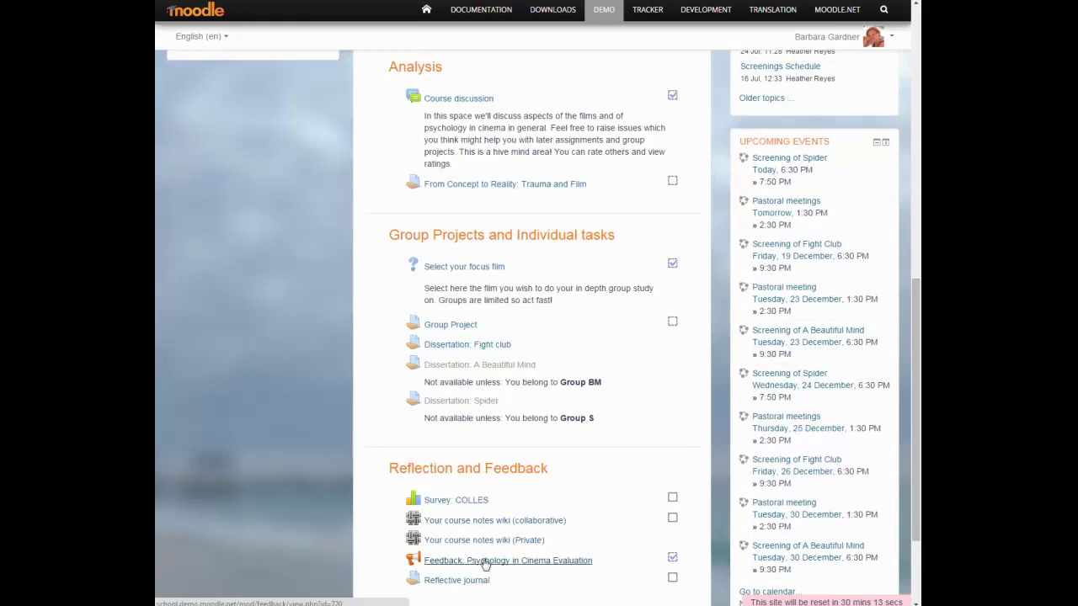
scroll(500, 580, "down", 1)
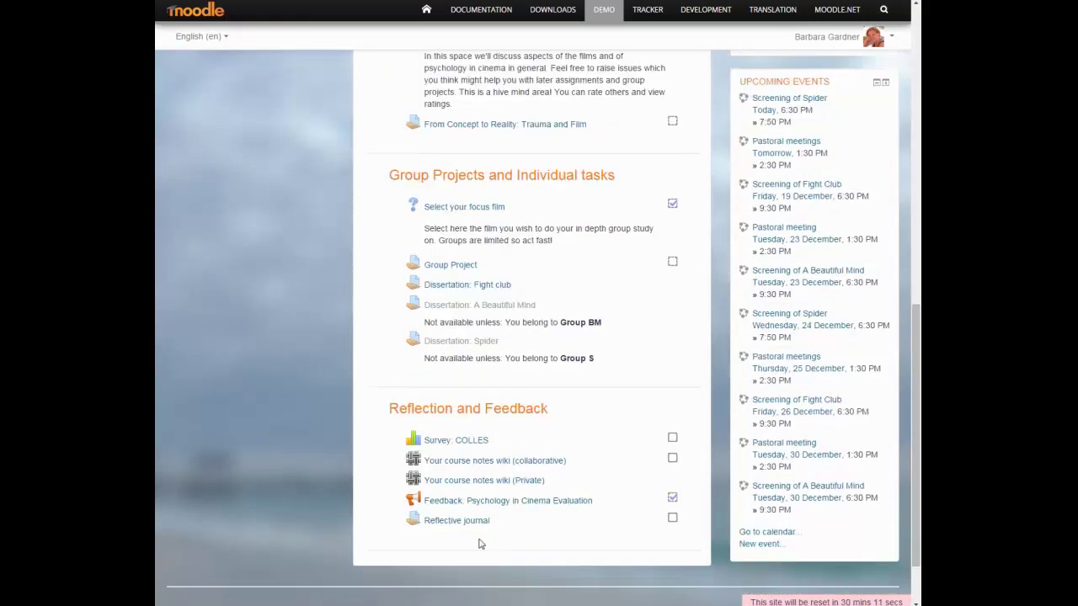
scroll(484, 529, "up", 4)
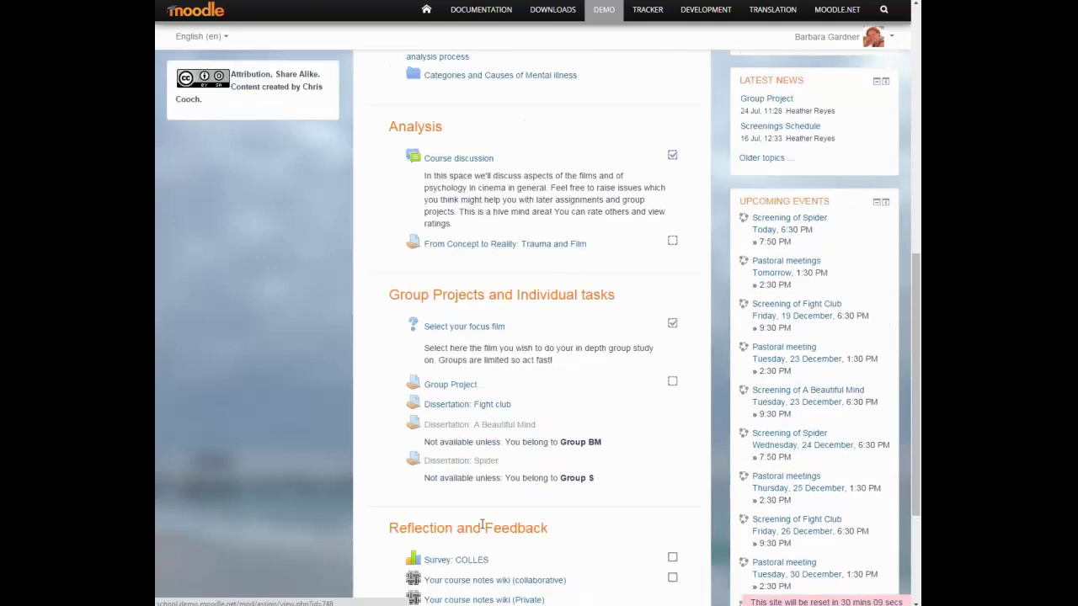
scroll(484, 529, "up", 7)
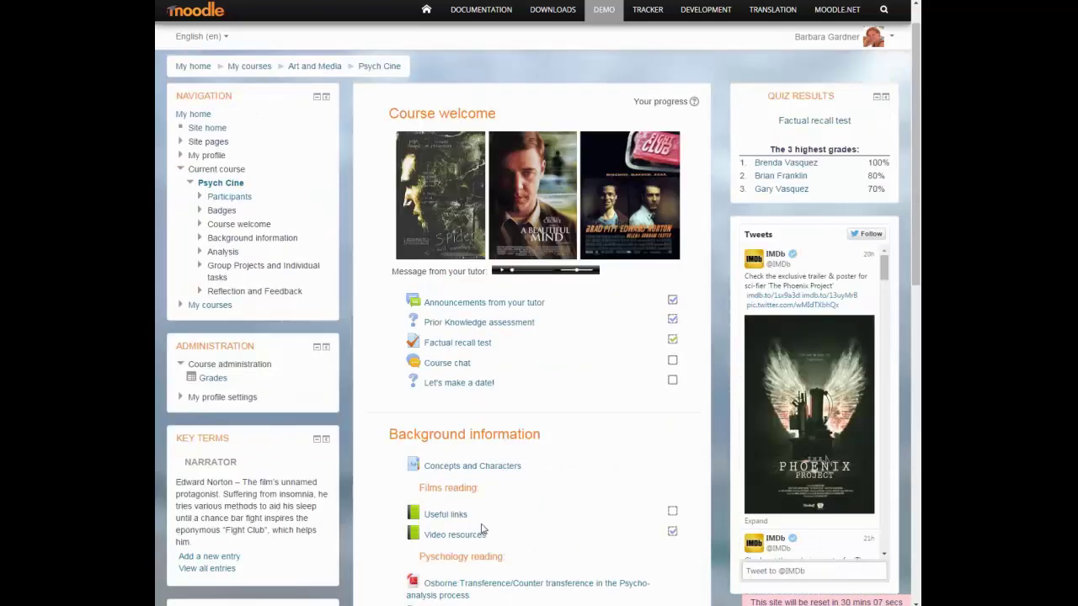
scroll(483, 529, "up", 1)
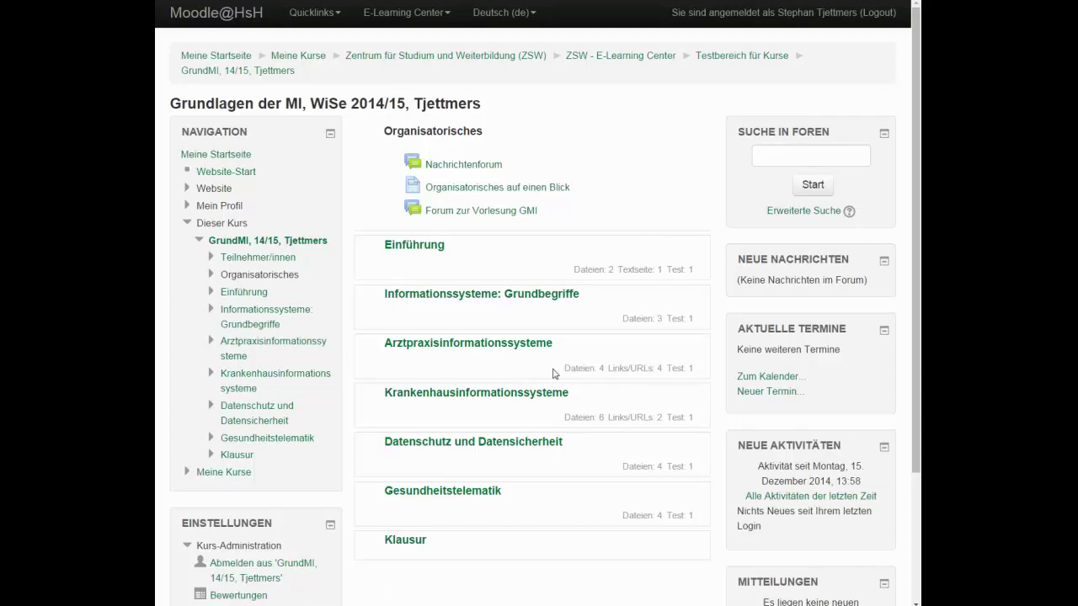
- Look over the sections of the Grundlagen der MI course, and view the Einführung section followed by Informationssysteme: Grundbegriffe
scroll(554, 373, "down", 1)
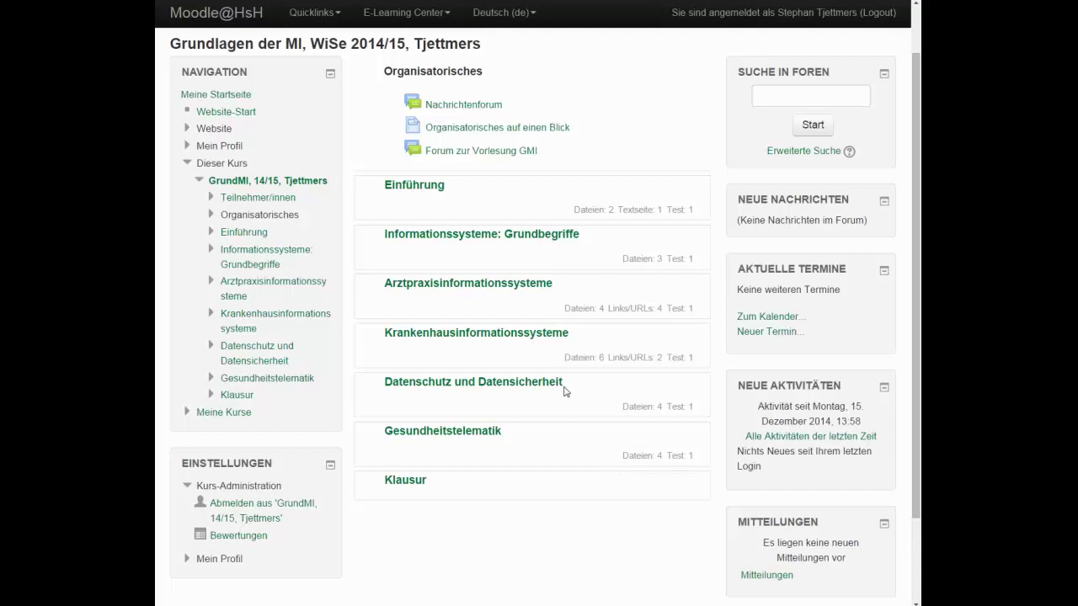
scroll(566, 397, "up", 1)
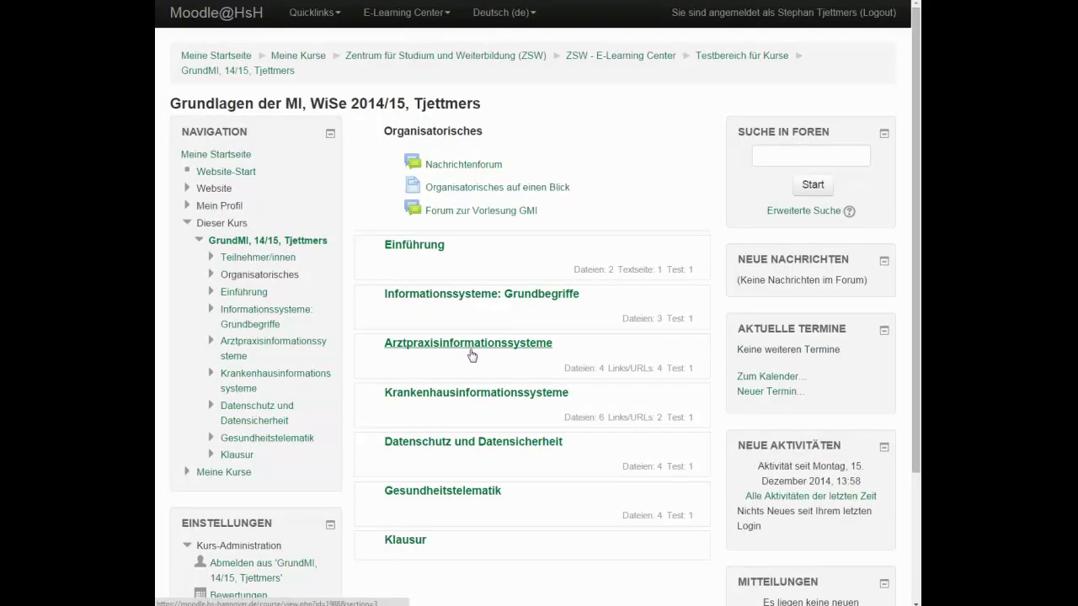
left_click(419, 252)
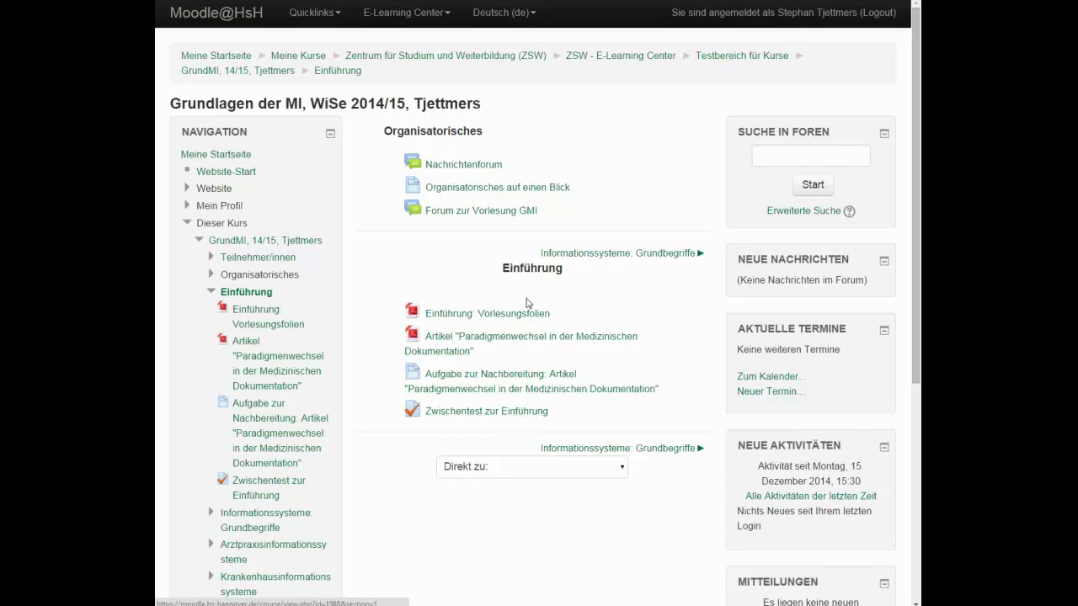
left_click(701, 255)
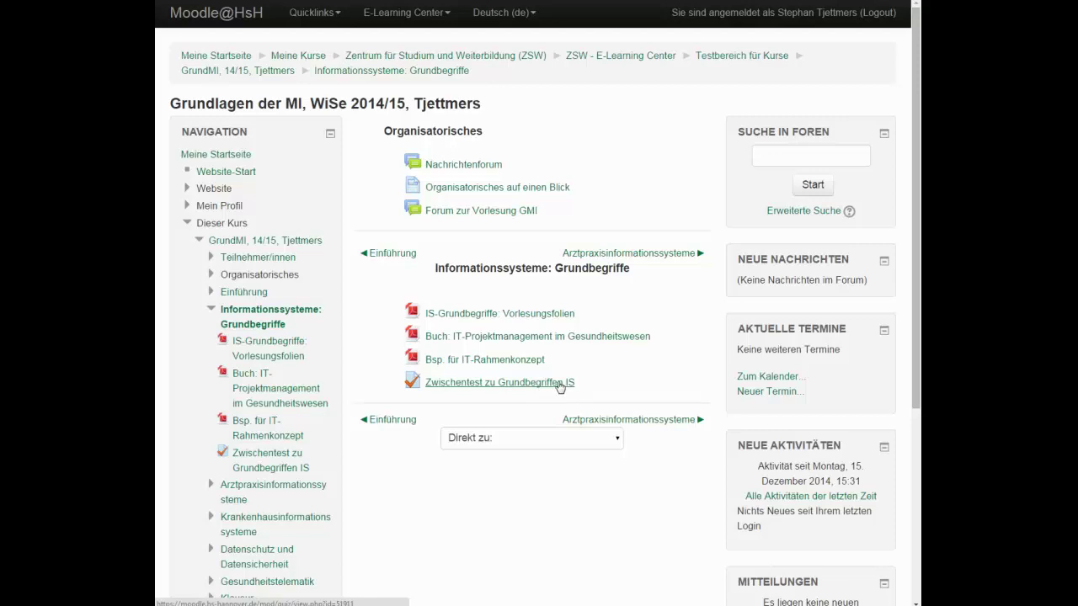
- View the Arztpraxisinformationssysteme section of the course, and move on to the Krankenhausinformationssysteme section
left_click(684, 254)
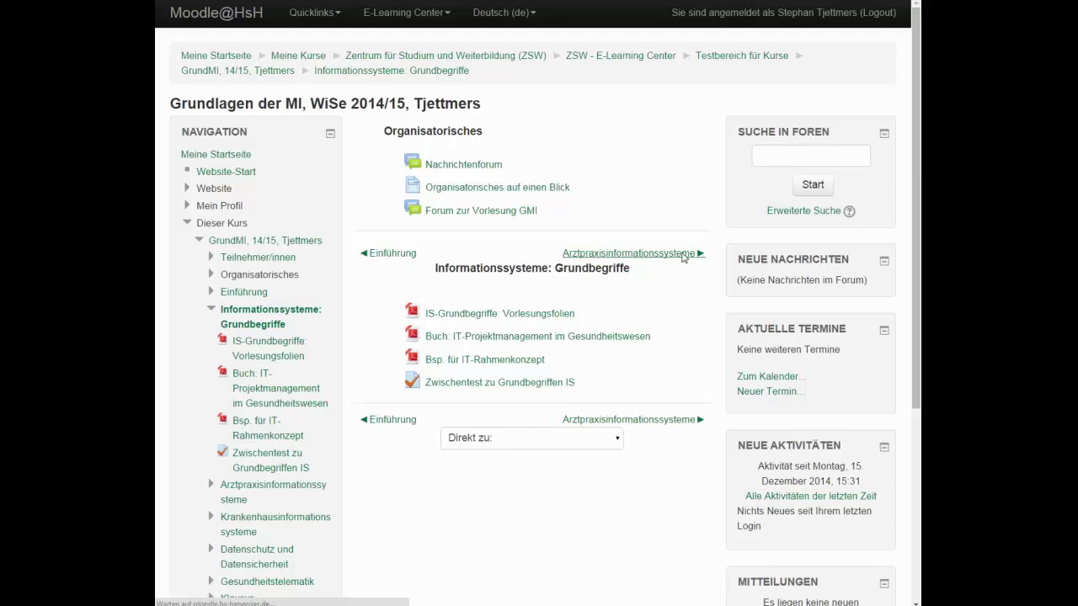
scroll(652, 404, "down", 1)
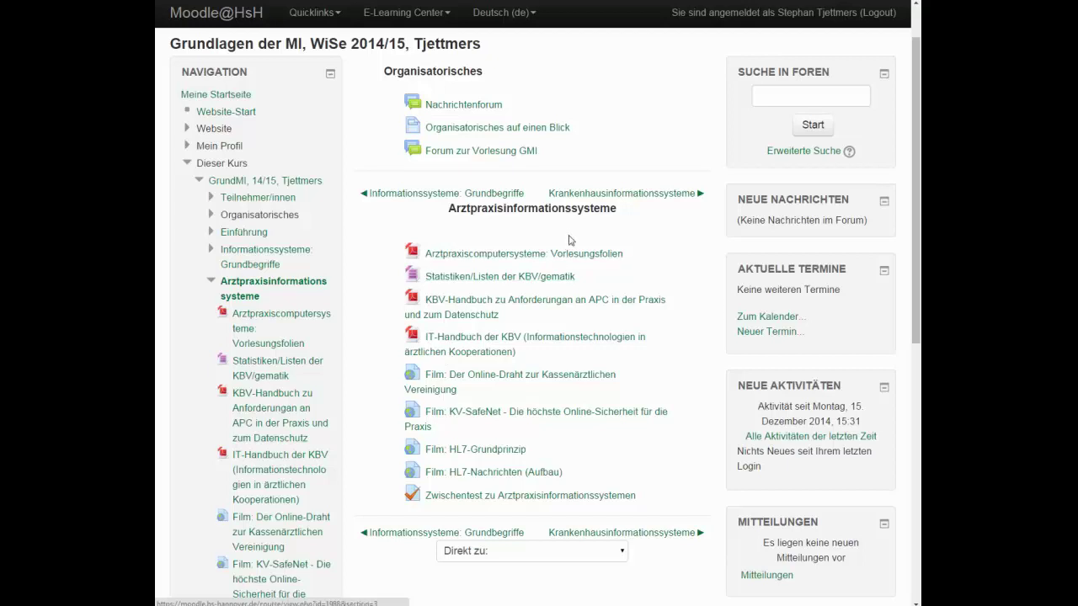
left_click(649, 199)
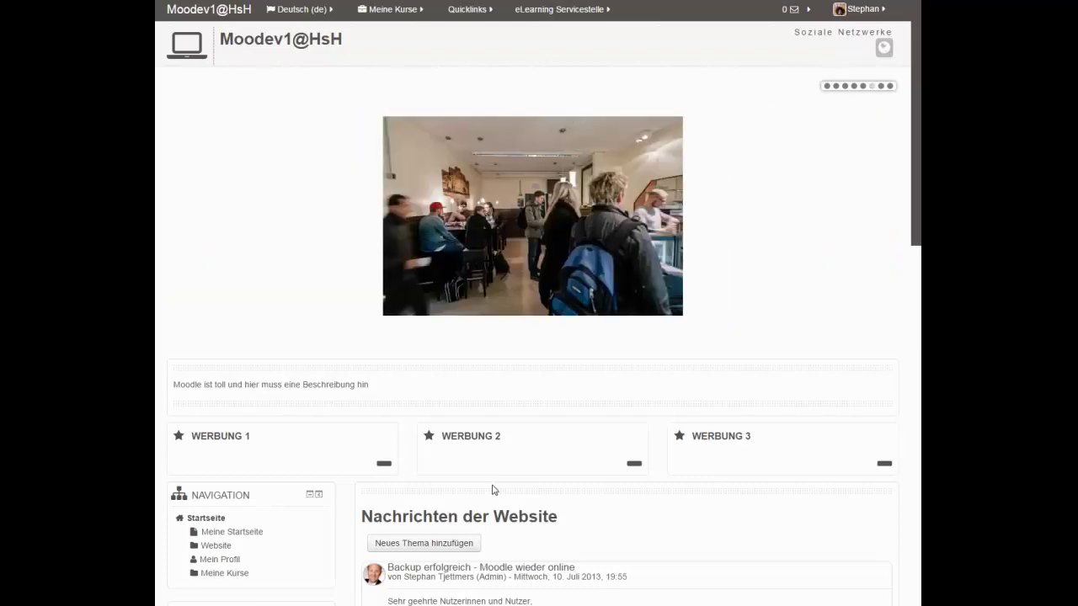
- Advance the image slideshow on the Moodev1@HsH start page to the Hochschule Hannover slide
mouse_move(524, 219)
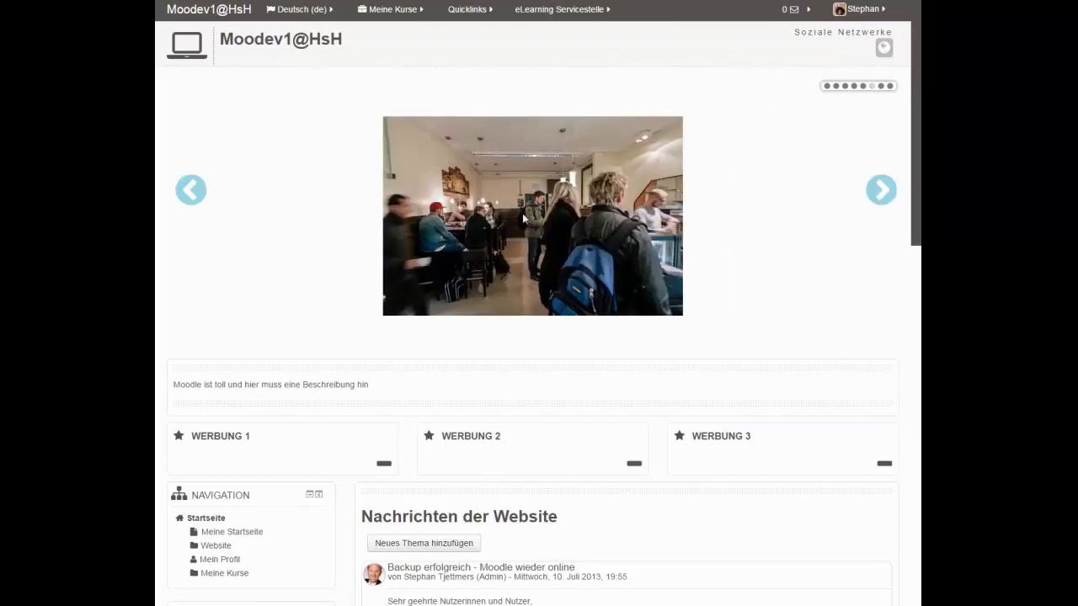
left_click(882, 192)
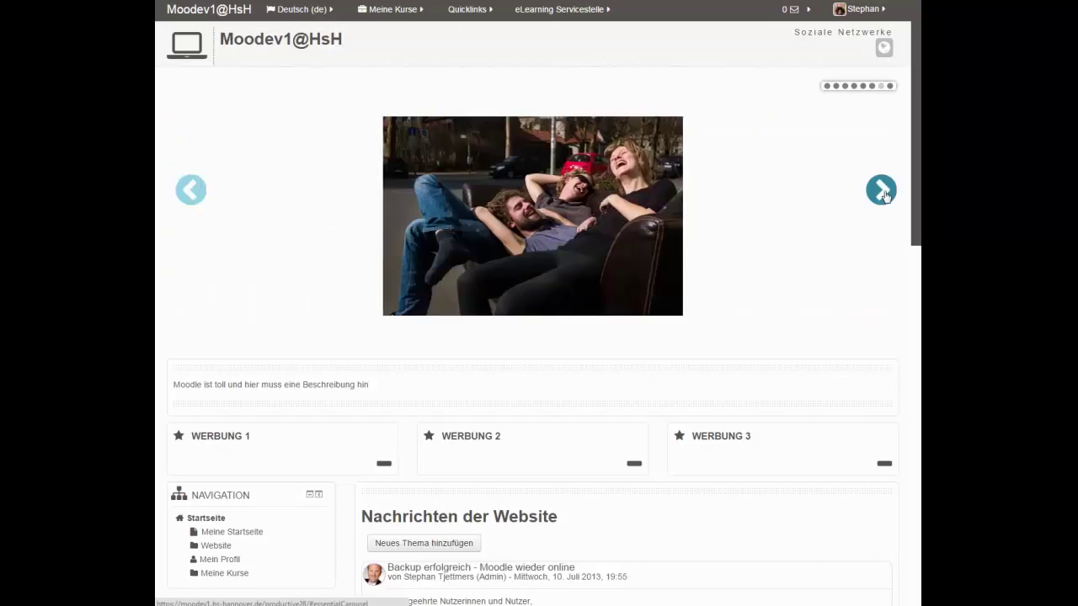
left_click(883, 192)
left_click(883, 192)
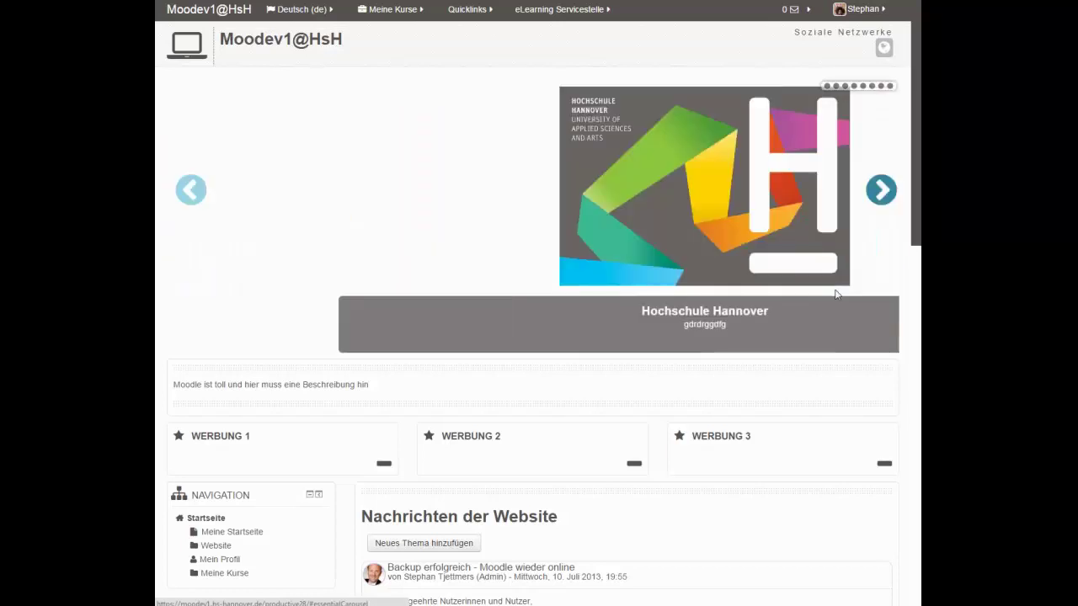
- Look over the Moodev1@HsH start page, from the Werbung boxes to the site news, settings and blog blocks
scroll(794, 356, "down", 3)
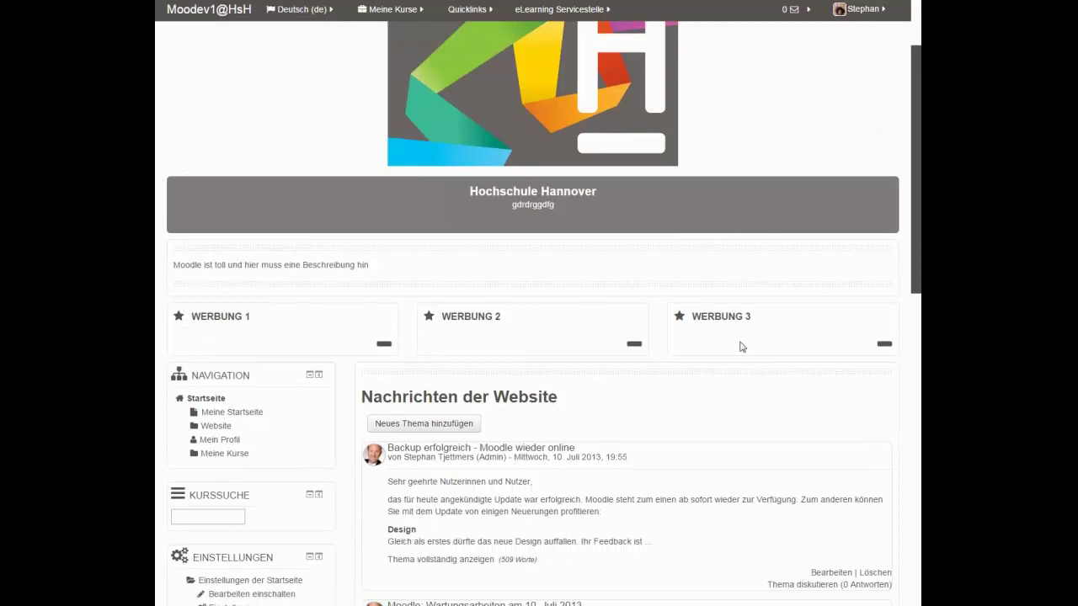
scroll(741, 347, "down", 7)
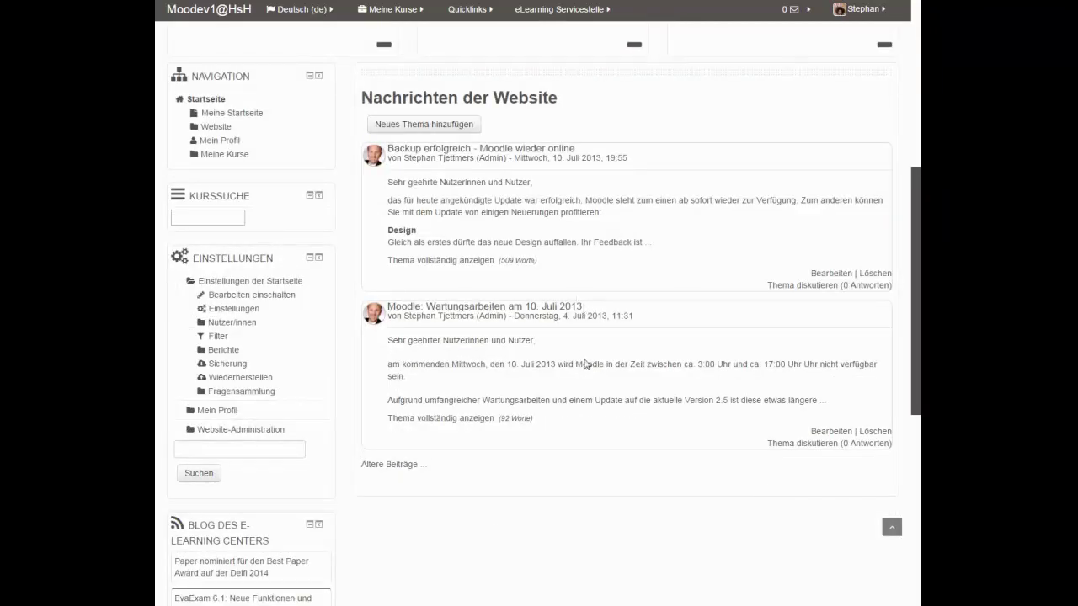
scroll(583, 364, "down", 3)
scroll(583, 364, "up", 1)
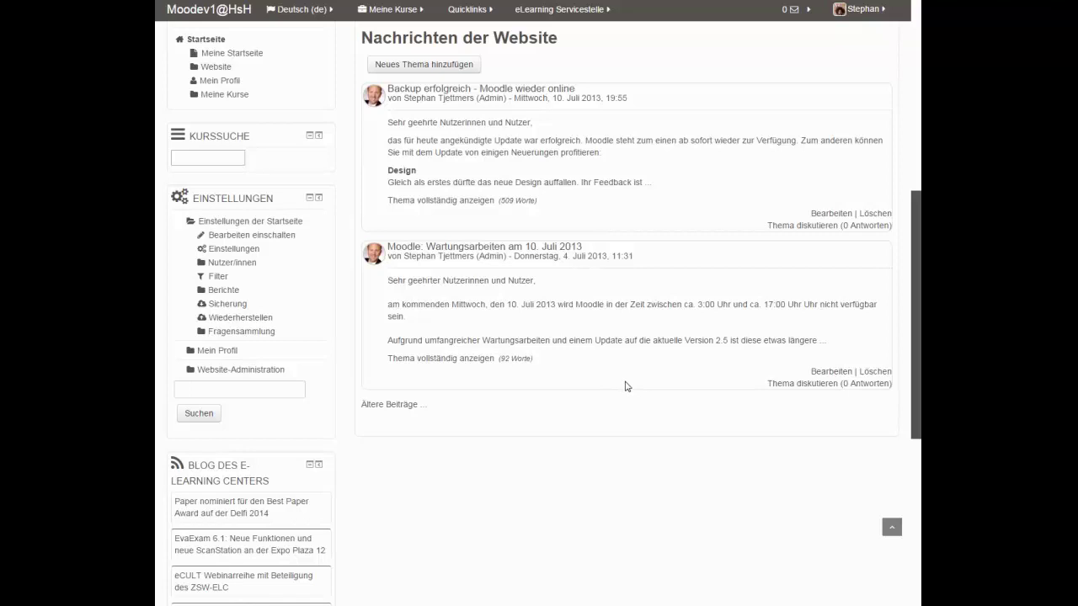
scroll(627, 387, "up", 2)
scroll(627, 387, "up", 2)
scroll(627, 387, "down", 2)
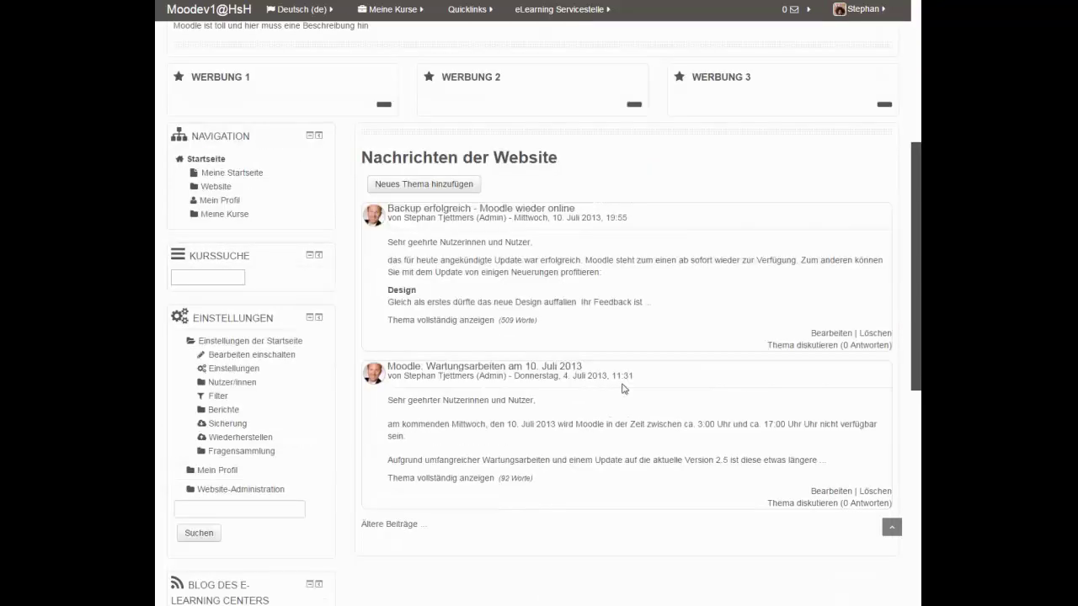
scroll(371, 428, "down", 2)
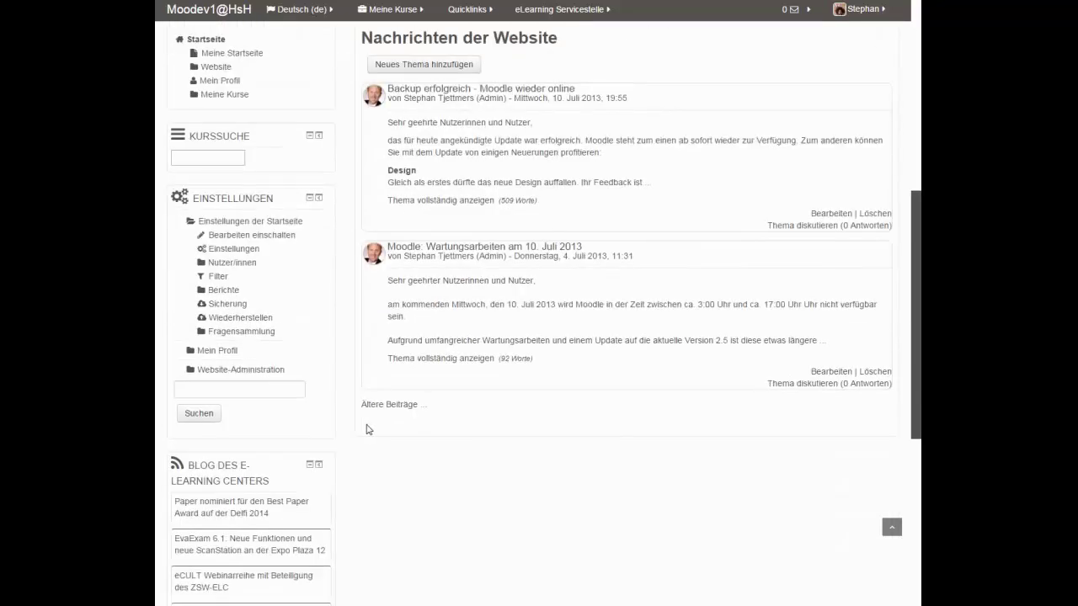
- Close the error dialog and expand the Website-Administration settings on the start page
left_click(250, 374)
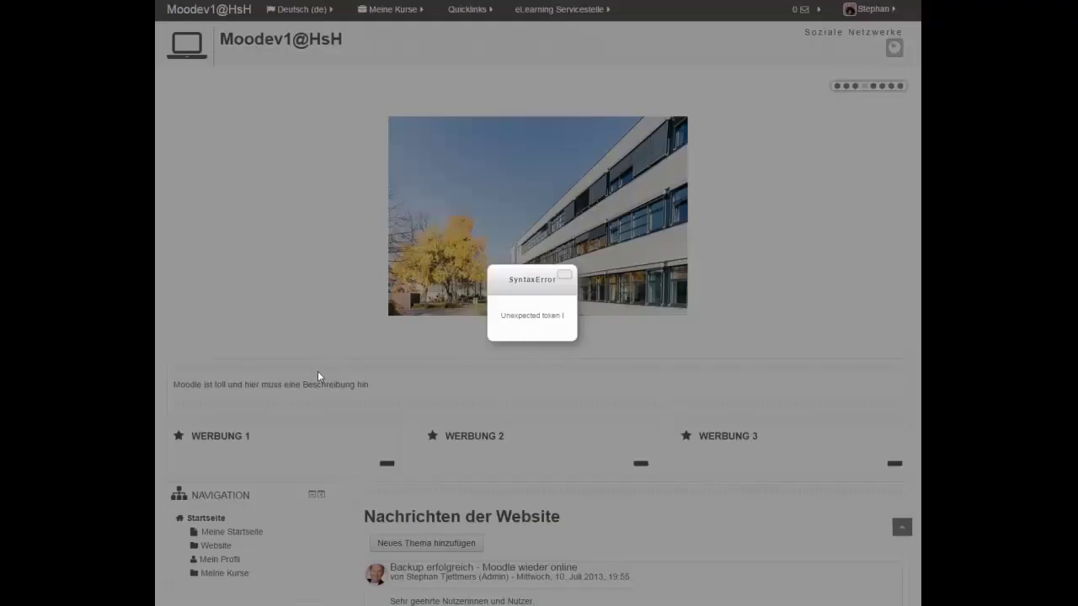
left_click(565, 275)
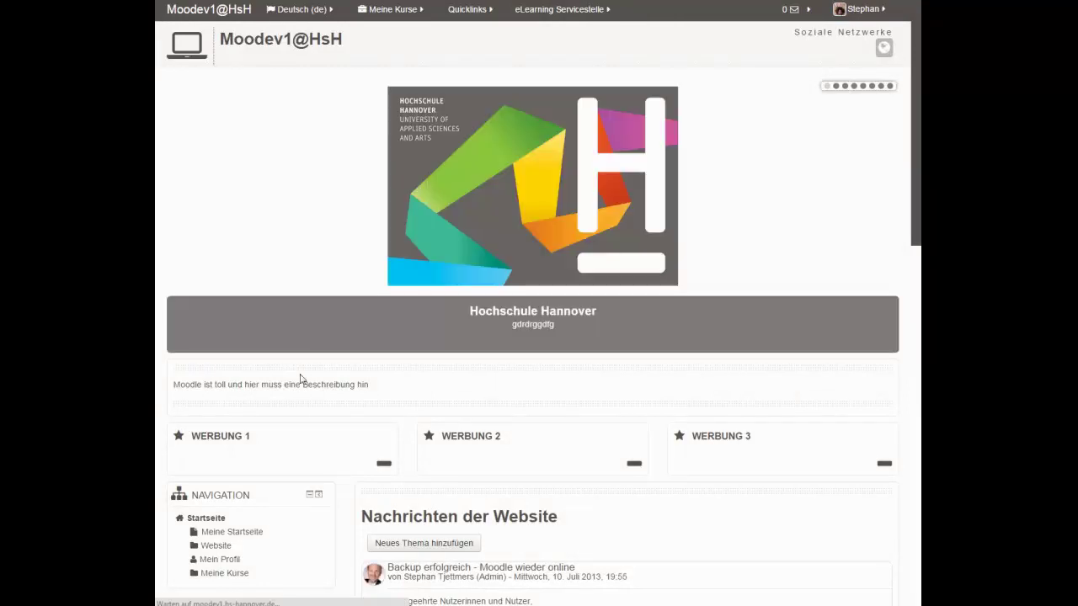
scroll(301, 378, "down", 3)
scroll(258, 495, "down", 2)
left_click(256, 490)
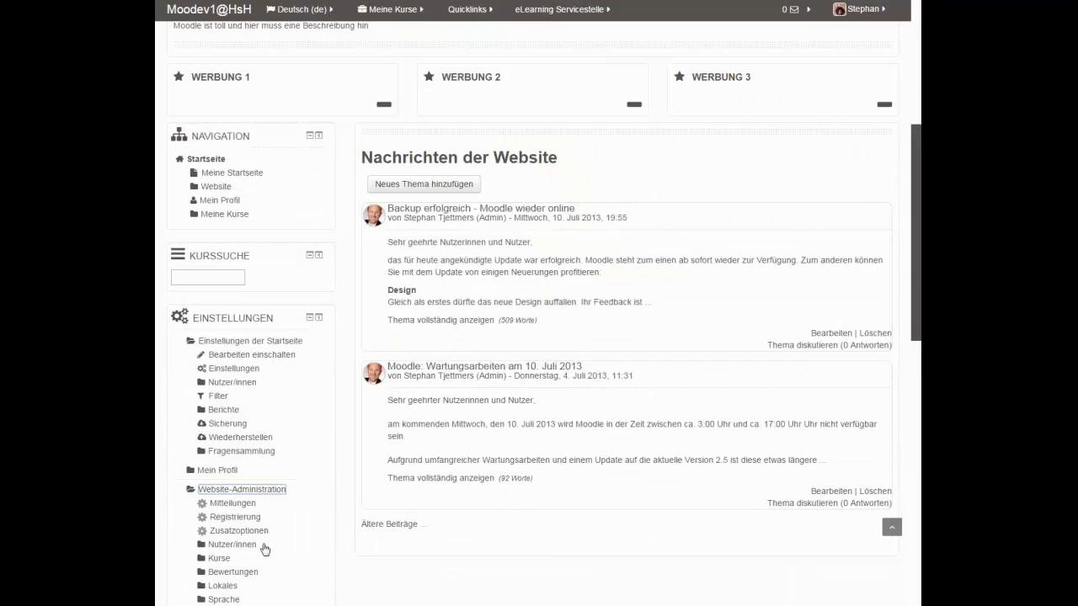
- Look through the Plugins categories and open the Design wählen page under Darstellung, Designs
scroll(262, 548, "down", 1)
scroll(242, 548, "down", 1)
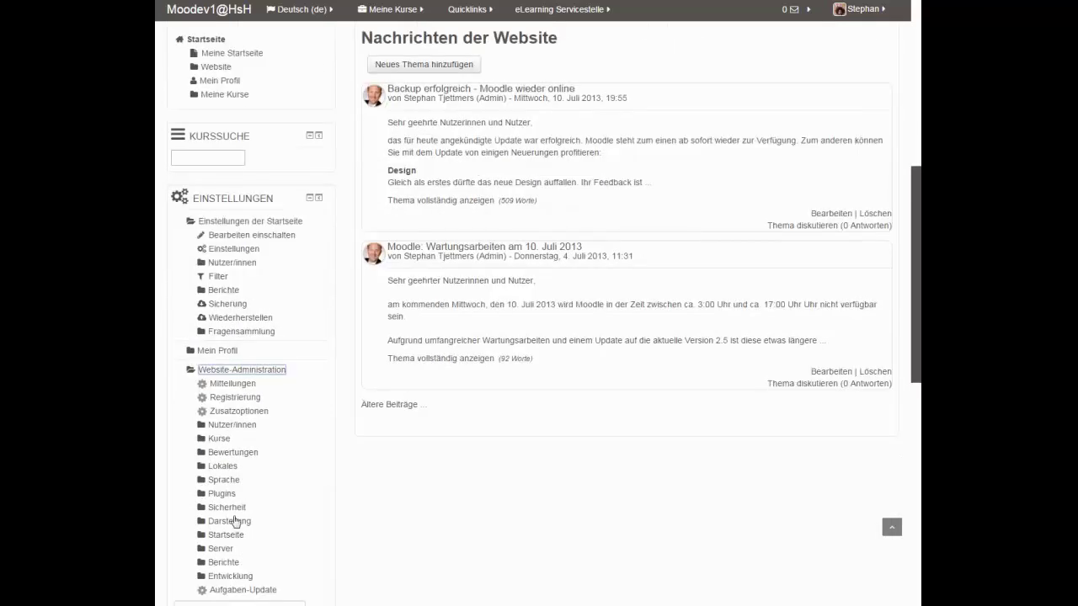
left_click(225, 494)
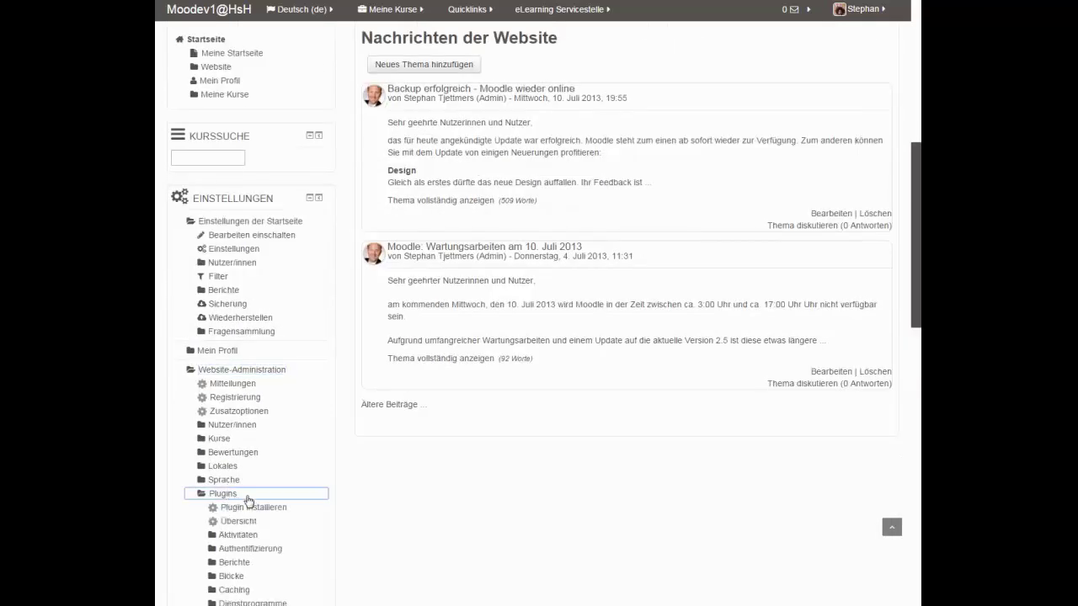
scroll(246, 502, "down", 1)
scroll(244, 503, "down", 2)
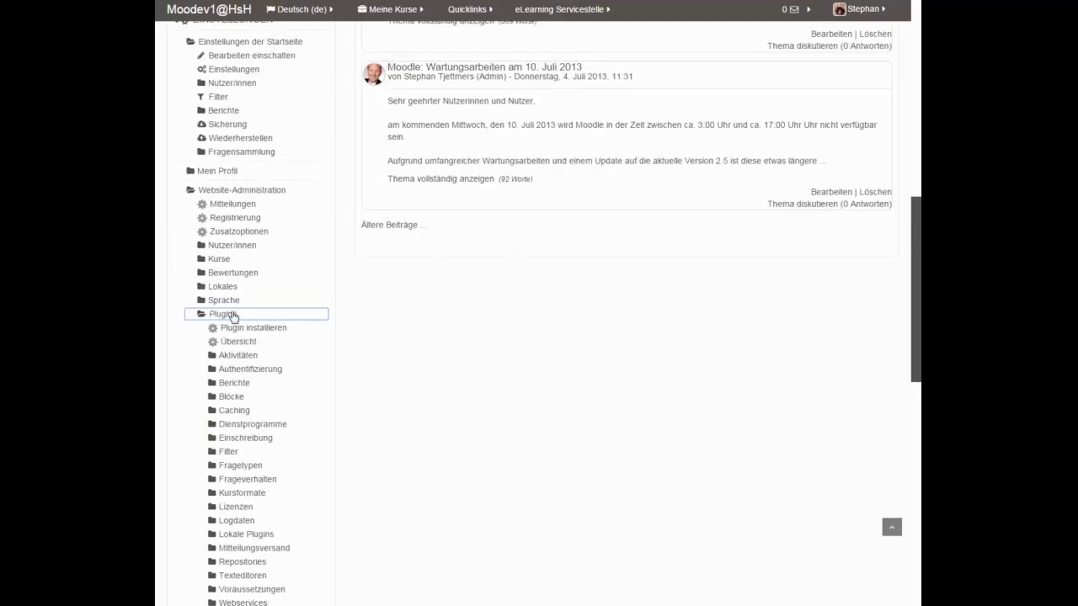
scroll(236, 291, "down", 4)
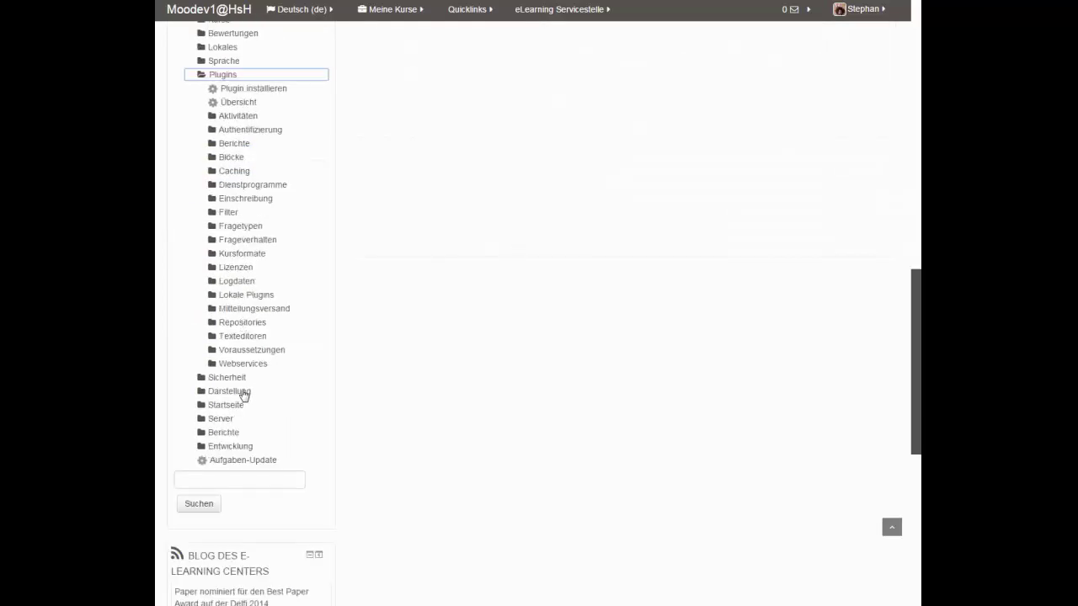
left_click(243, 391)
left_click(237, 406)
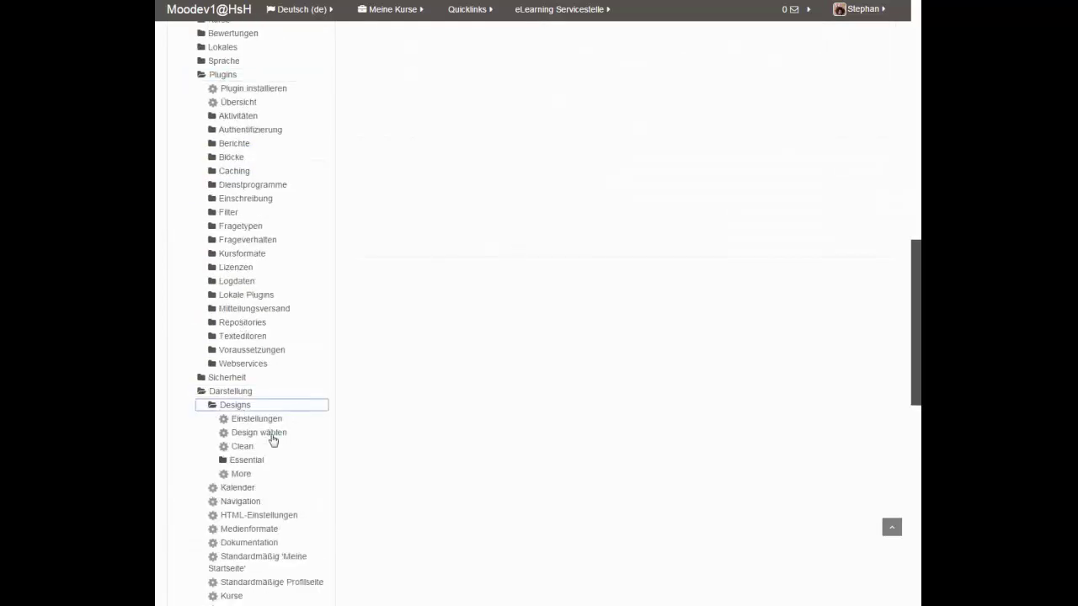
left_click(271, 434)
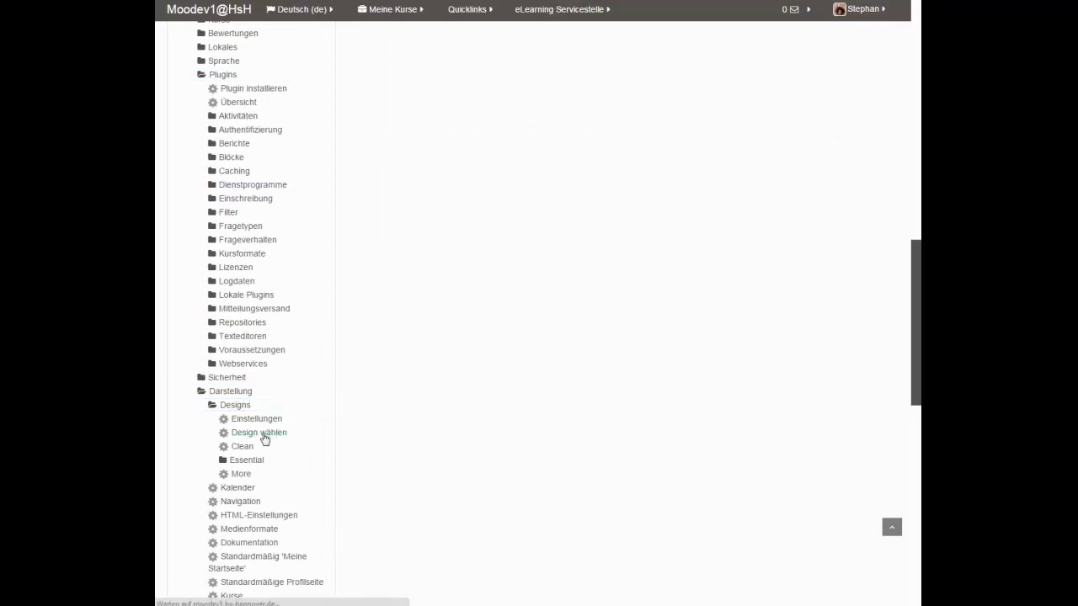
- Change the default device's theme to Clean and view the start page with it
left_click(821, 236)
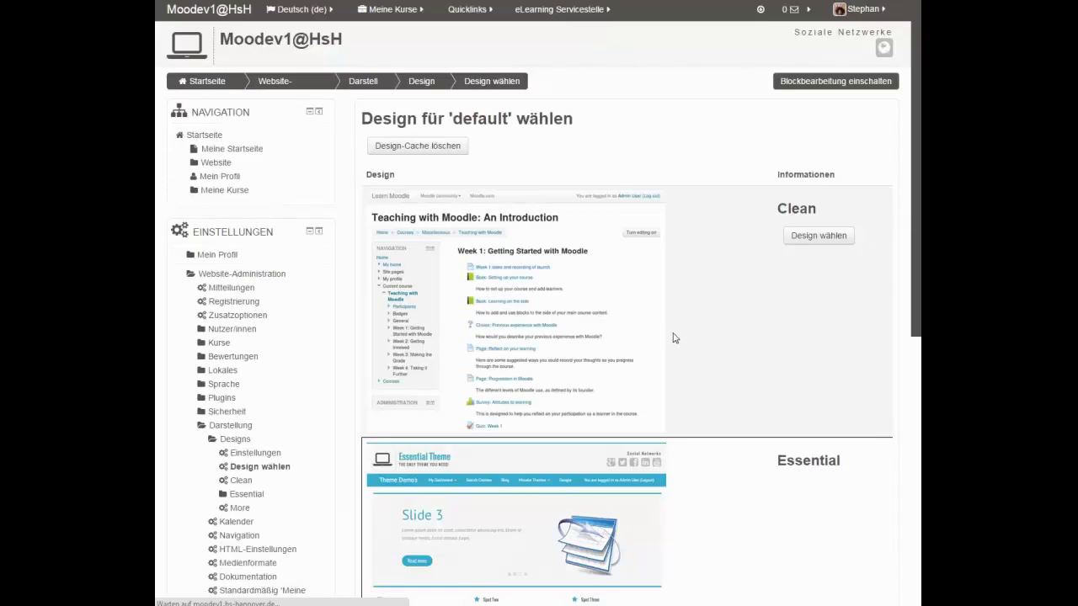
left_click(834, 235)
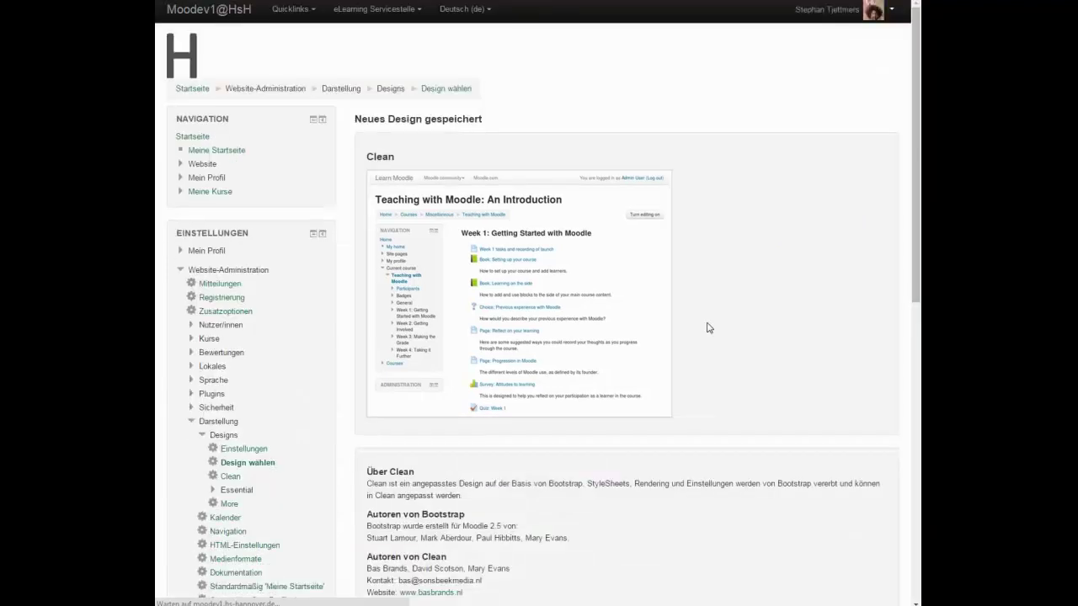
left_click(202, 92)
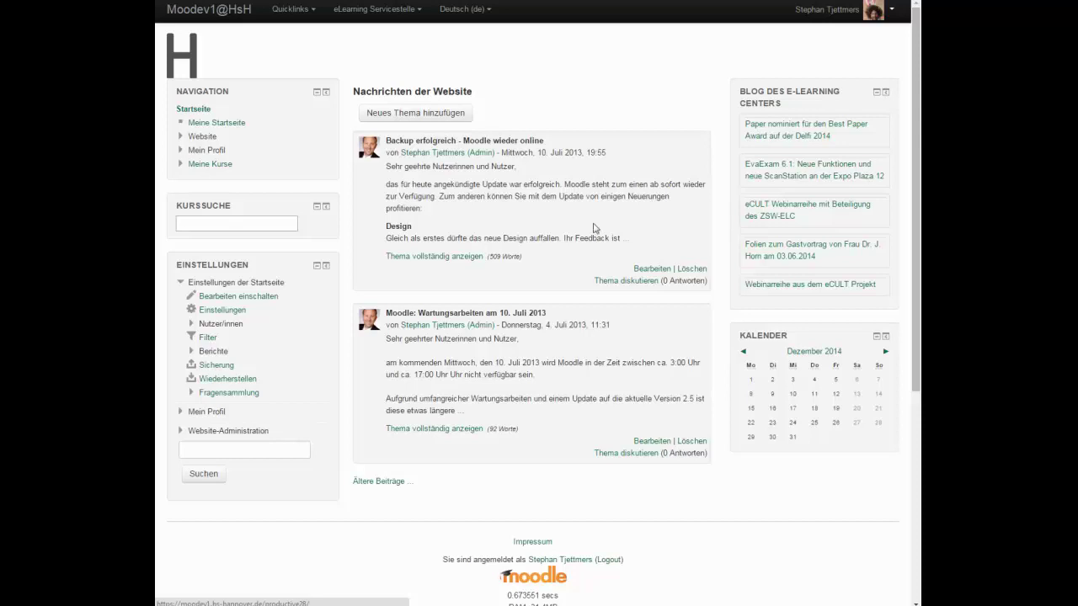
- Reopen the Design wählen page and switch the default device's theme back to Essential
left_click(231, 431)
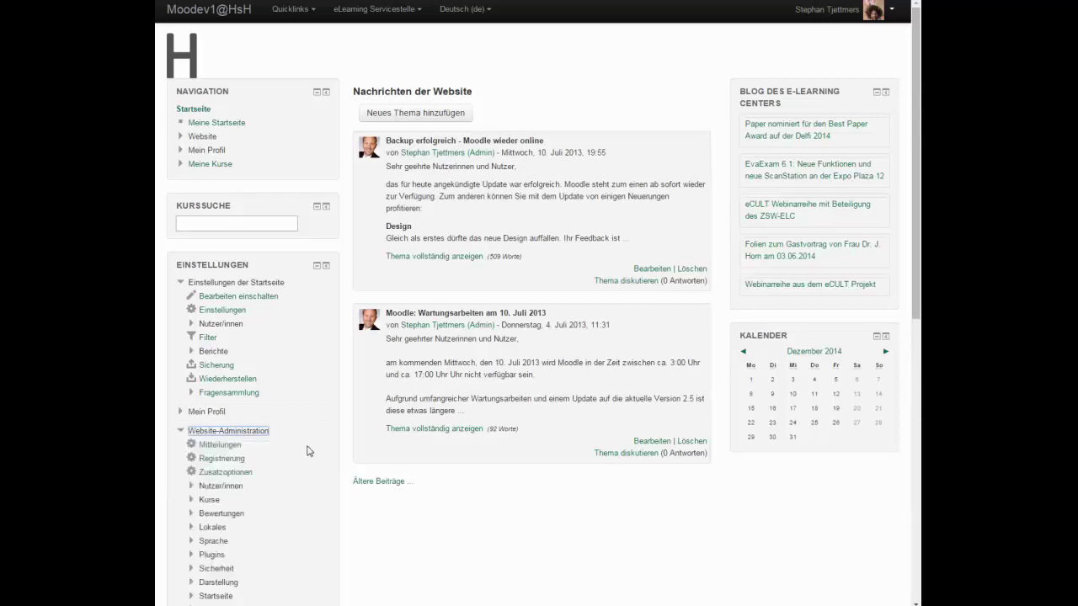
scroll(305, 450, "down", 3)
left_click(272, 461)
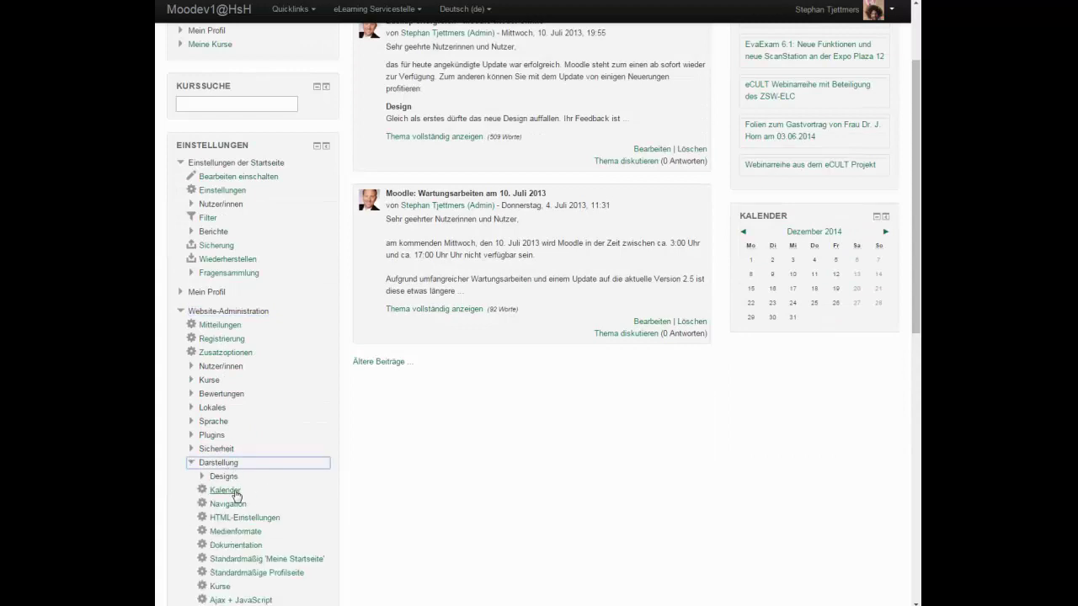
left_click(230, 478)
left_click(266, 505)
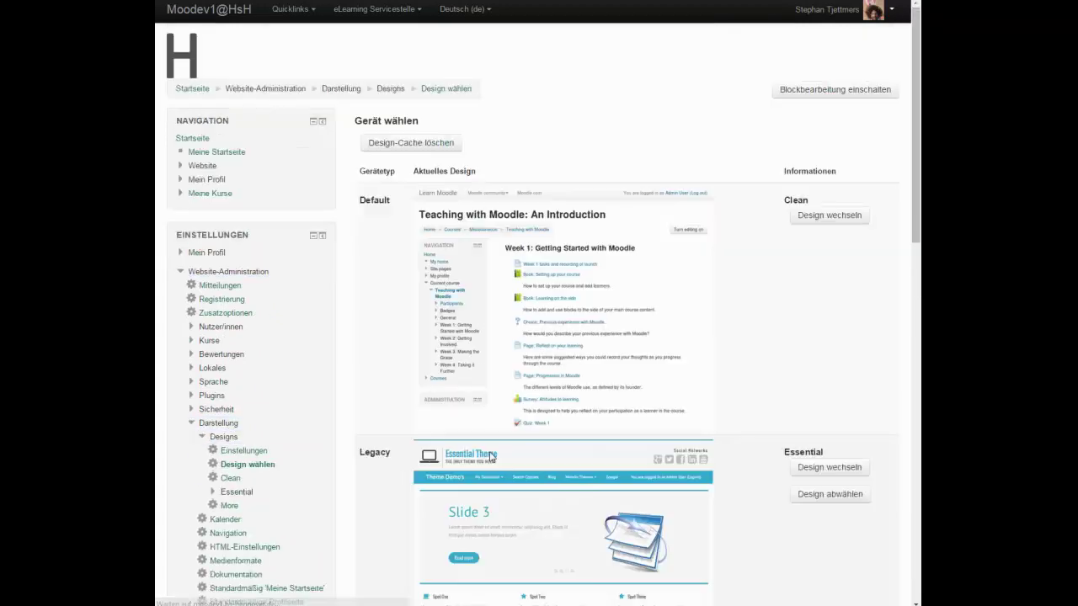
left_click(835, 220)
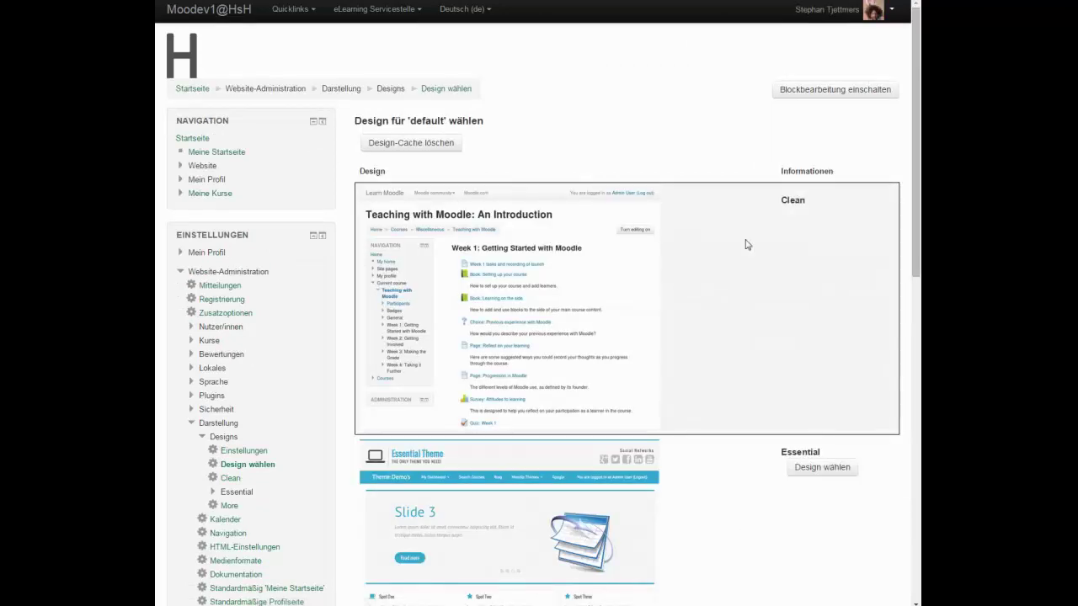
left_click(811, 467)
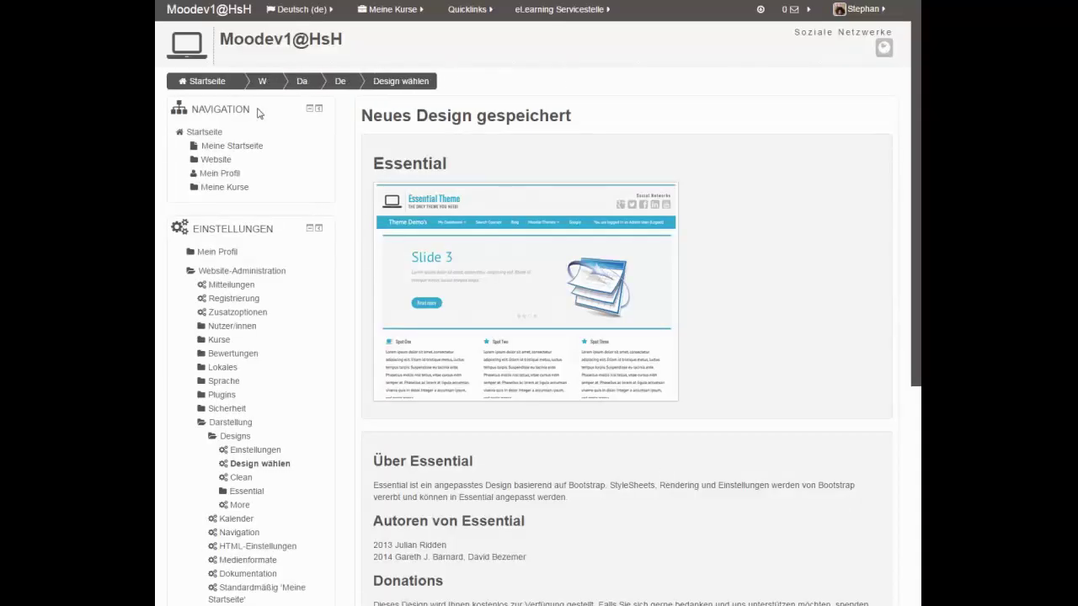
- View the settings page of the Clean theme, and open the Farbe settings of the Essential theme
scroll(410, 278, "down", 3)
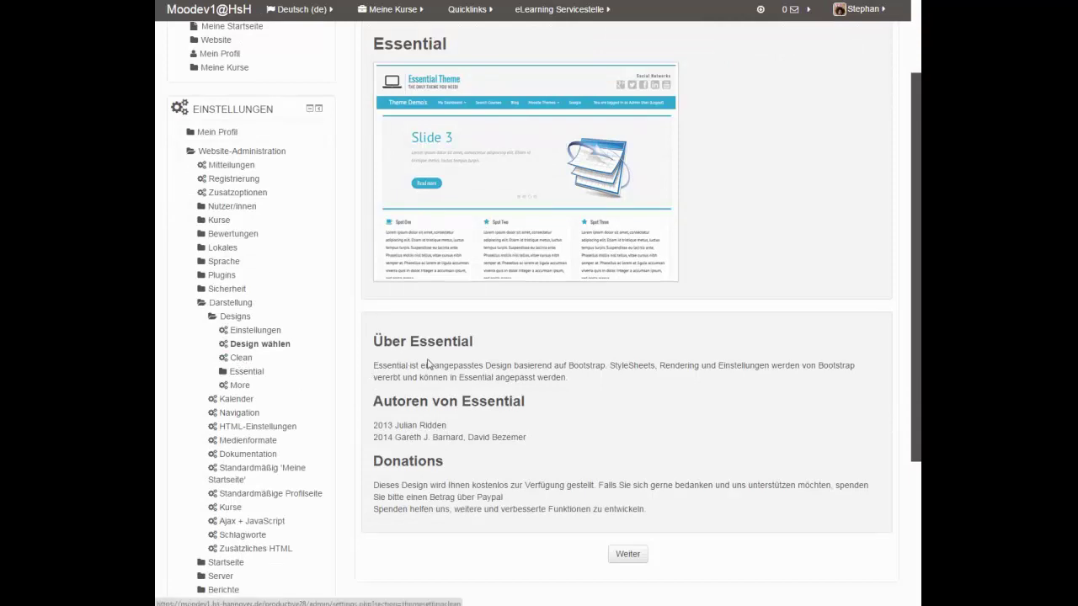
left_click(242, 358)
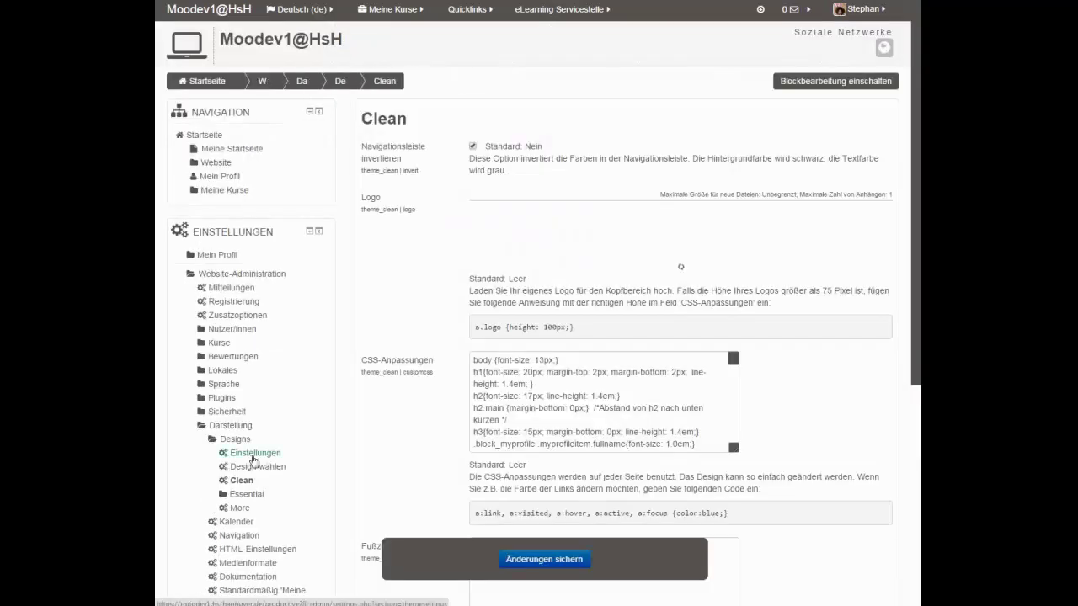
left_click(248, 495)
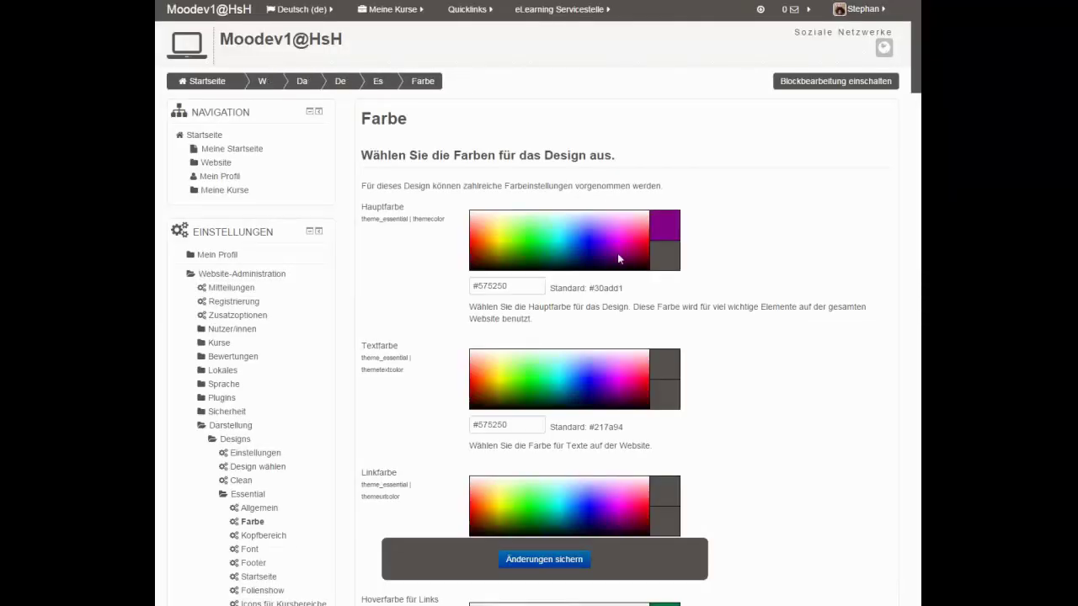
- Pick pink #FF2D9C and then a green as the Essential theme's Hauptfarbe, and save the changes
left_click(632, 234)
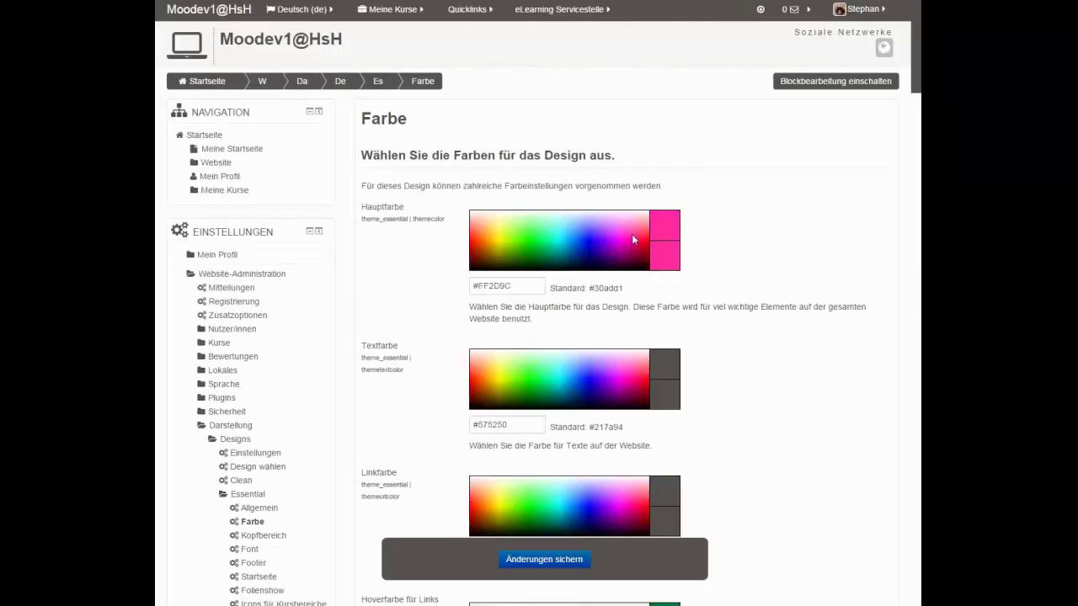
left_click(540, 247)
left_click(563, 558)
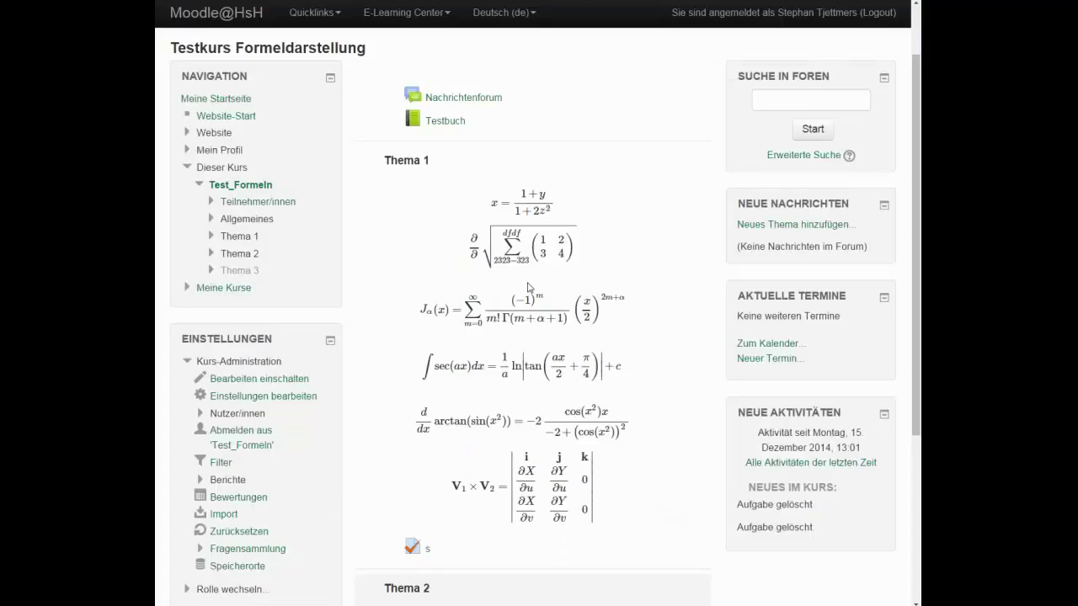
- Look over the mathematical formulas in Thema 1 of the Testkurs Formeldarstellung course
scroll(653, 347, "up", 1)
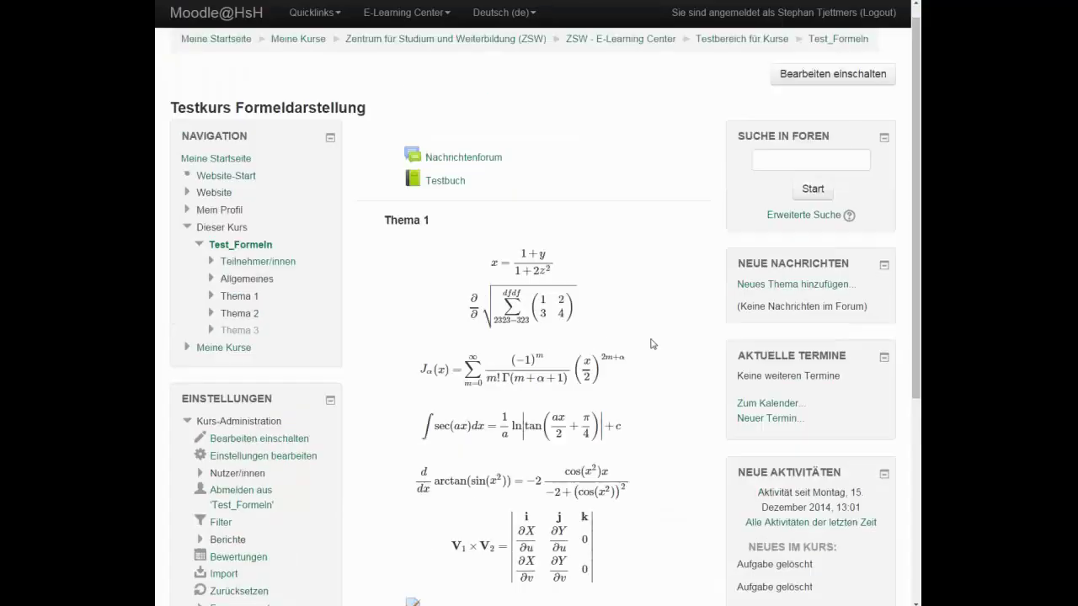
scroll(653, 347, "down", 1)
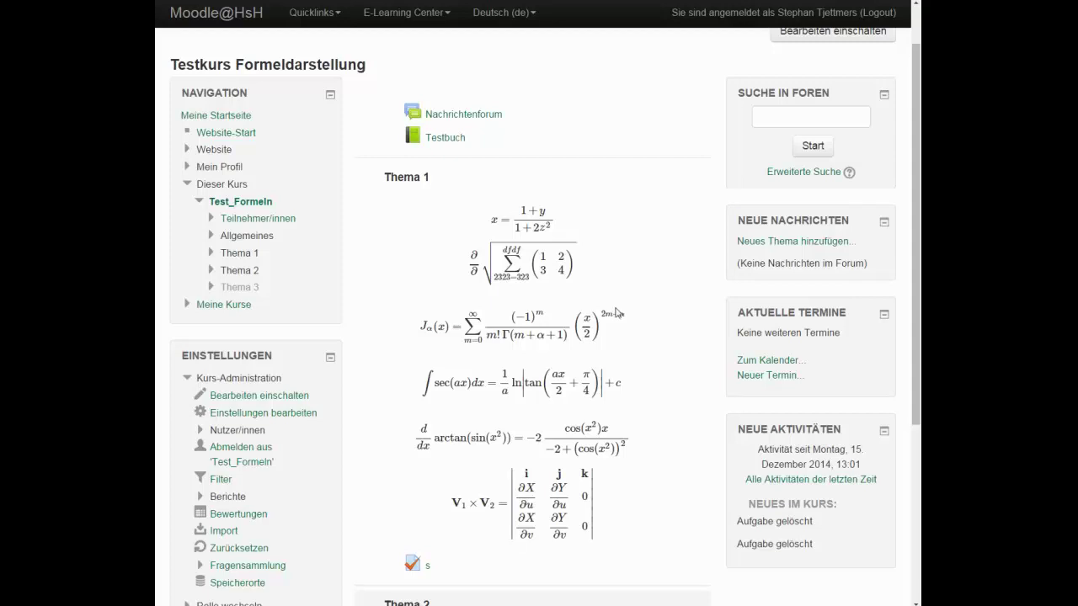
- Enlarge the formula course page until the header collapses, and expand and close its compact menu
scroll(615, 311, "down", 1)
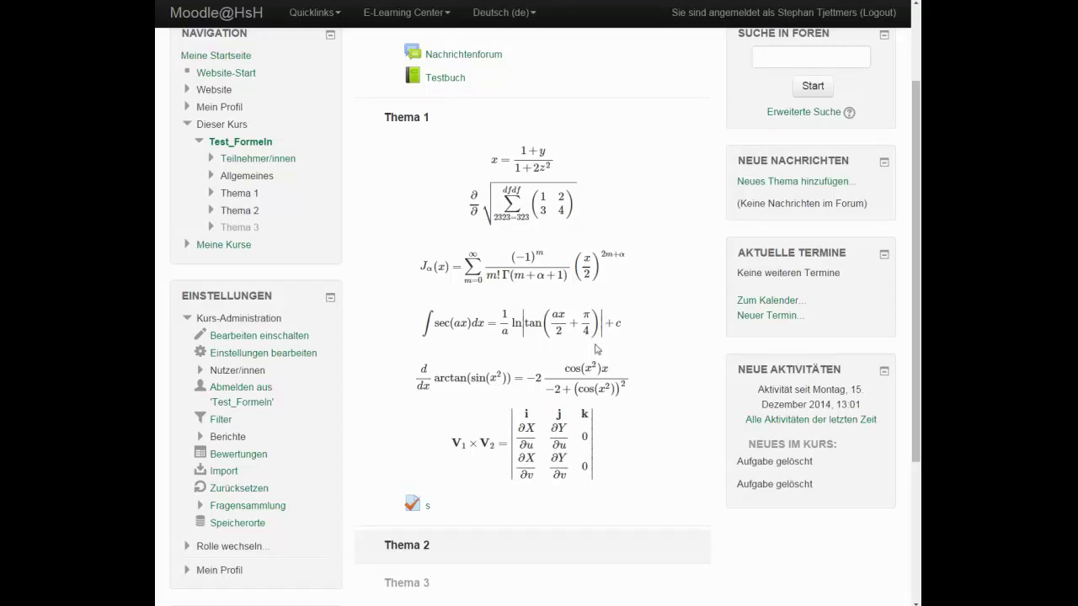
scroll(604, 358, "up", 2)
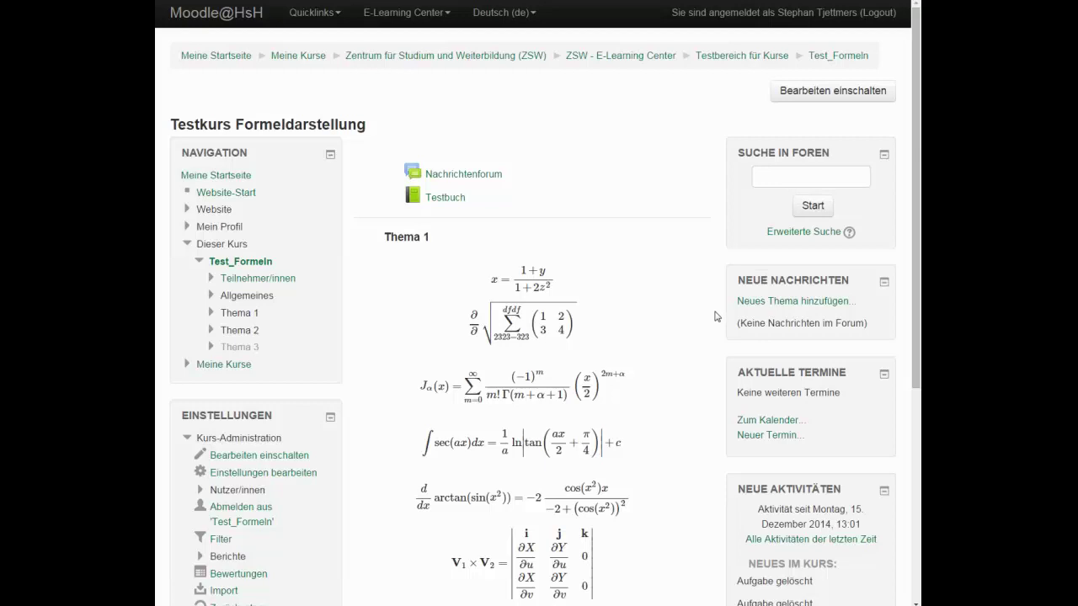
key("ctrl+plus")
key("ctrl+plus")
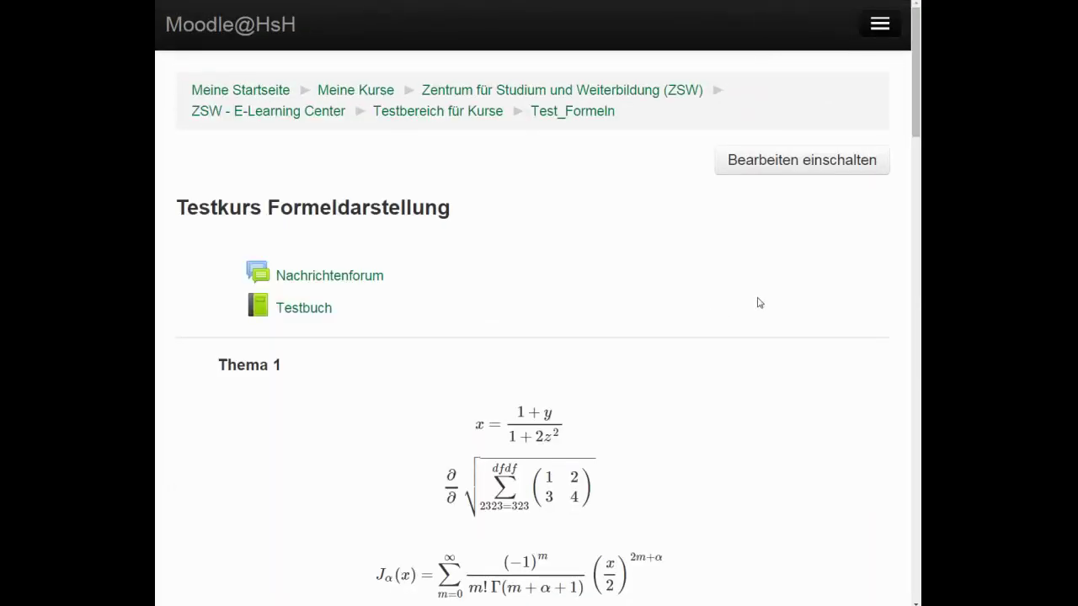
left_click(881, 25)
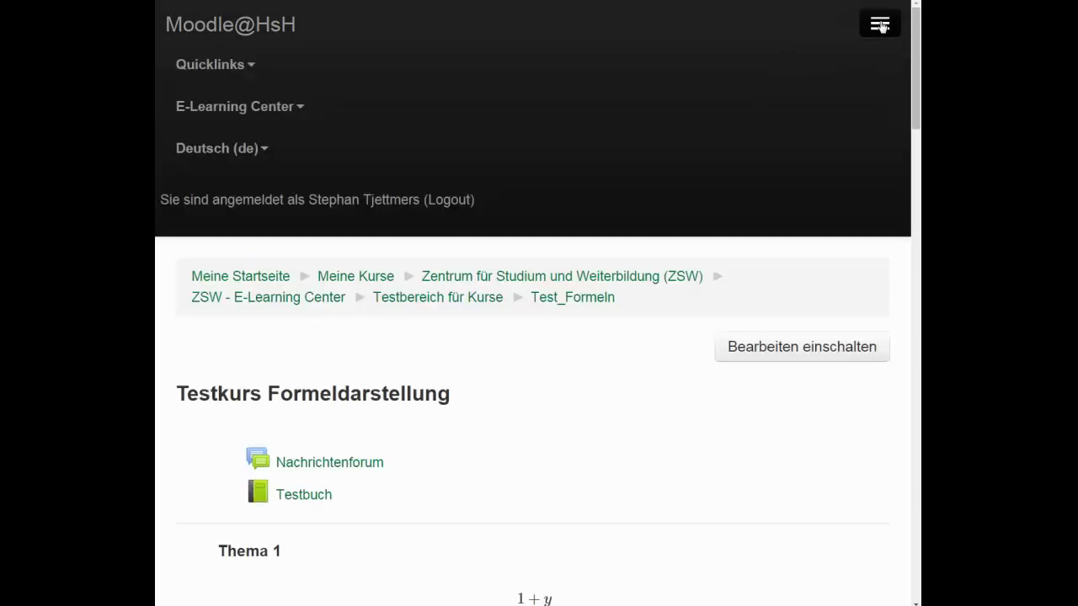
left_click(880, 25)
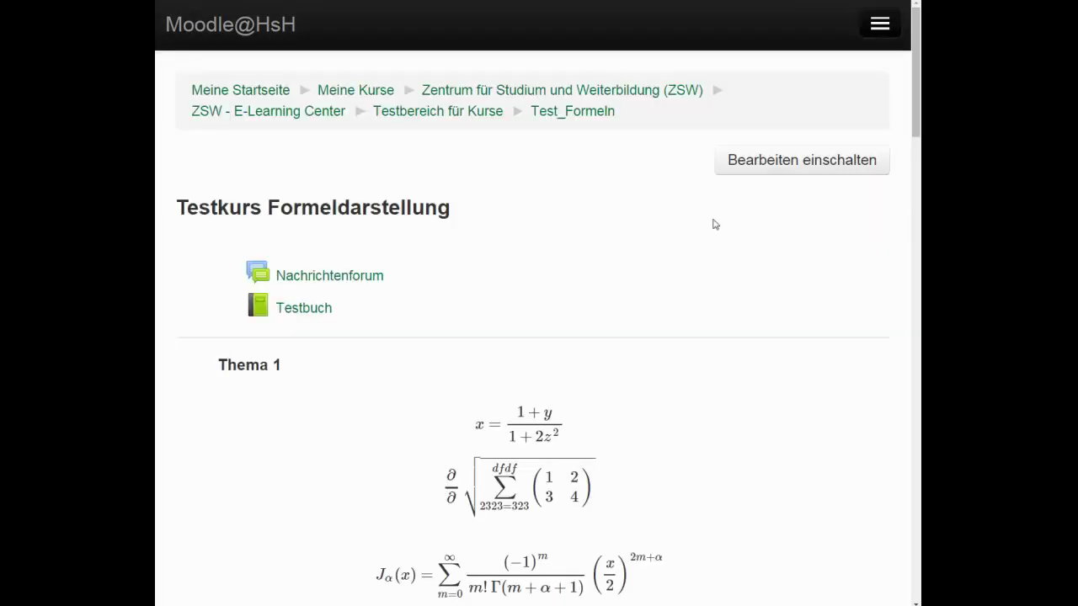
- Magnify the page to 250 %, examine the formulas and the rearranged blocks, and reduce the zoom again
scroll(663, 233, "down", 3)
scroll(664, 232, "up", 1)
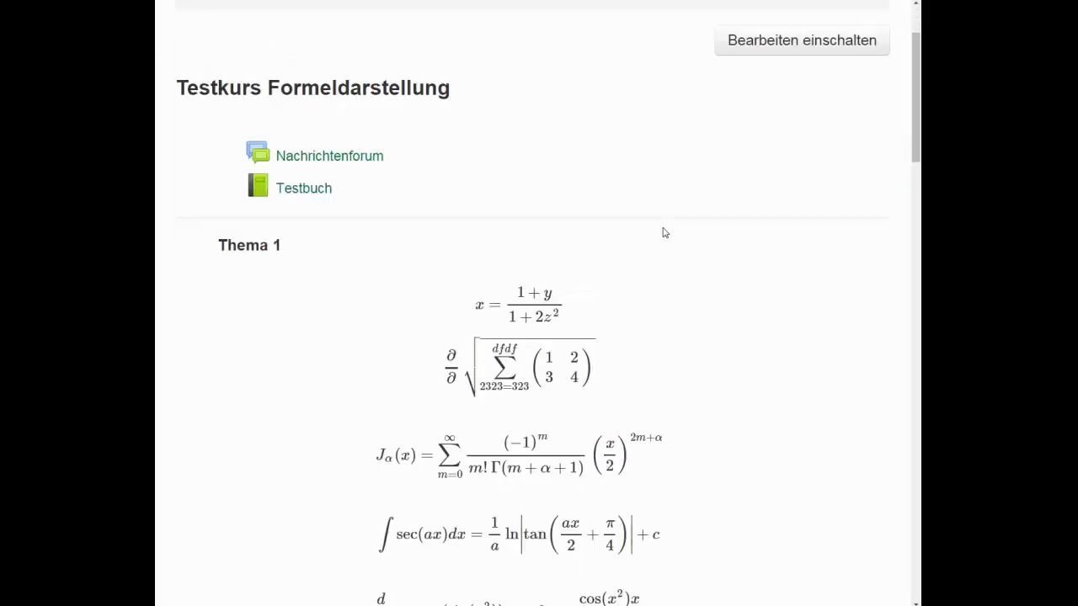
scroll(664, 233, "down", 5)
scroll(664, 232, "up", 1, "ctrl")
scroll(665, 235, "up", 3)
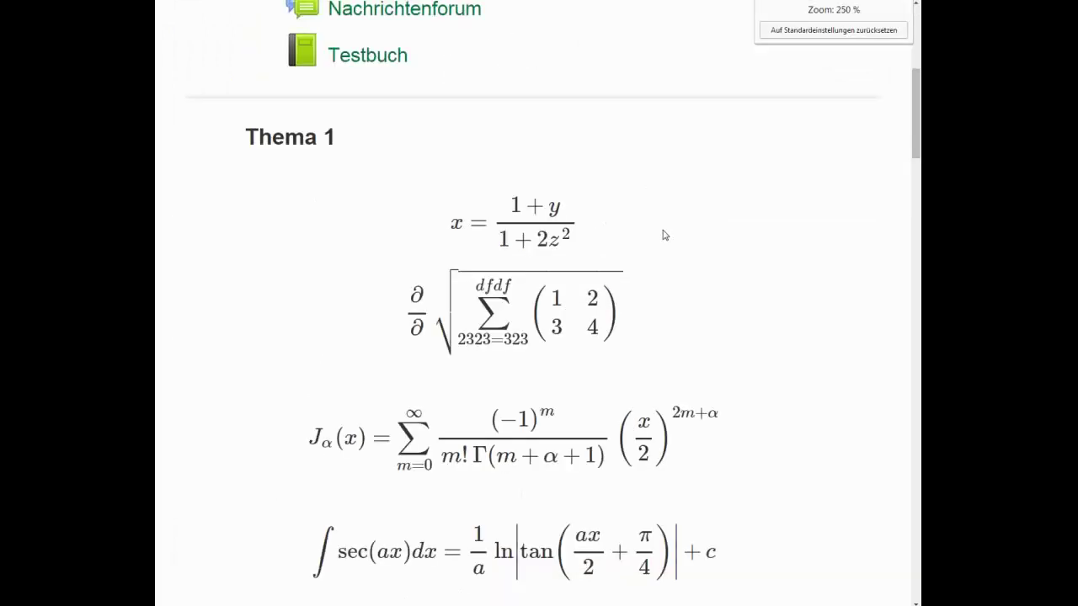
scroll(665, 235, "up", 4)
scroll(664, 236, "down", 6)
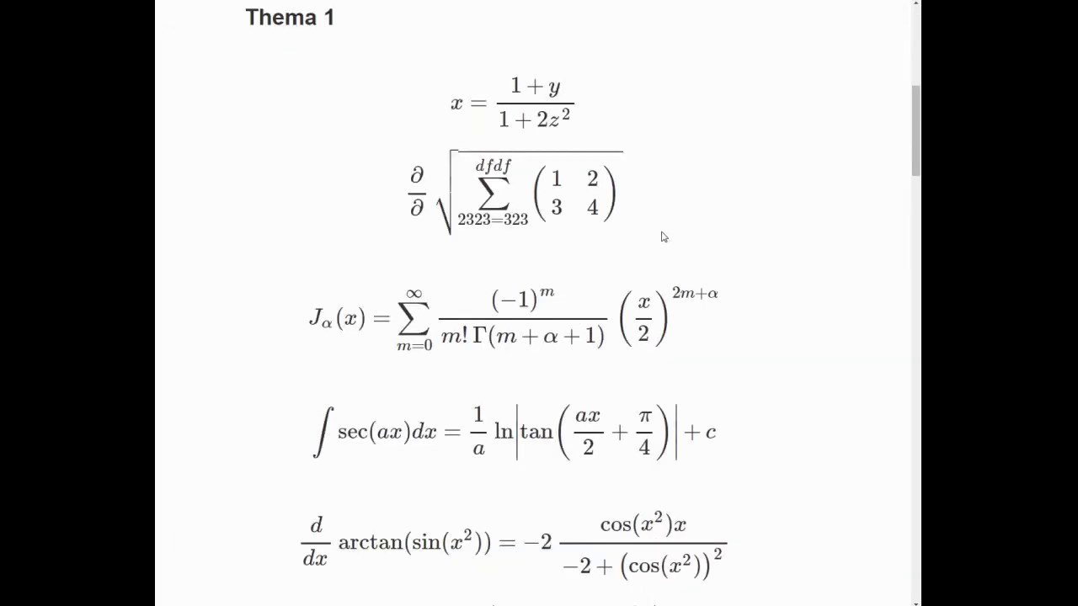
scroll(664, 237, "down", 10)
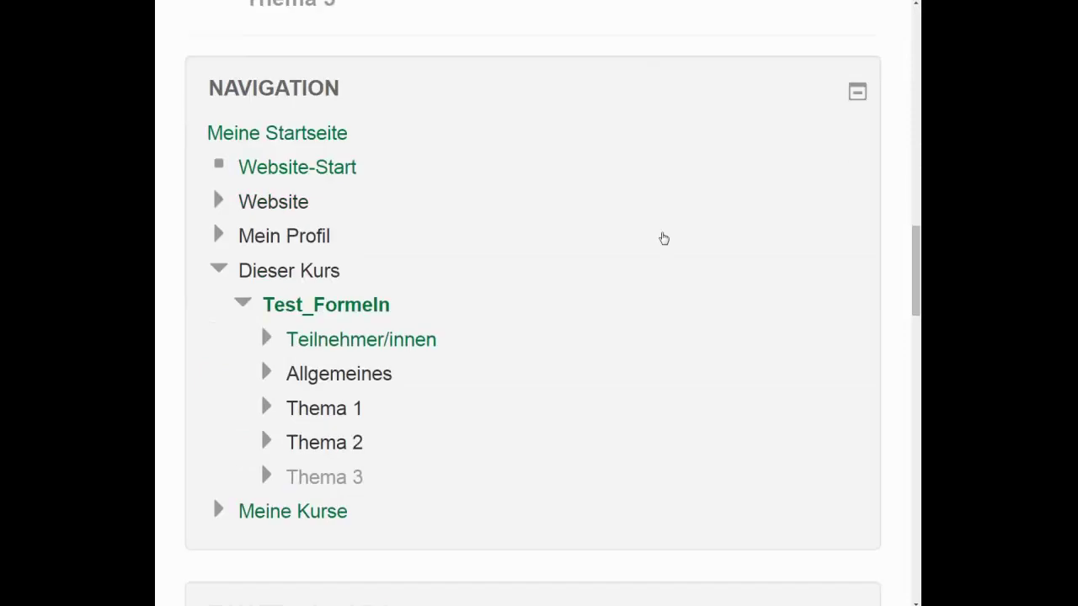
scroll(663, 238, "down", 3)
scroll(662, 239, "up", 11)
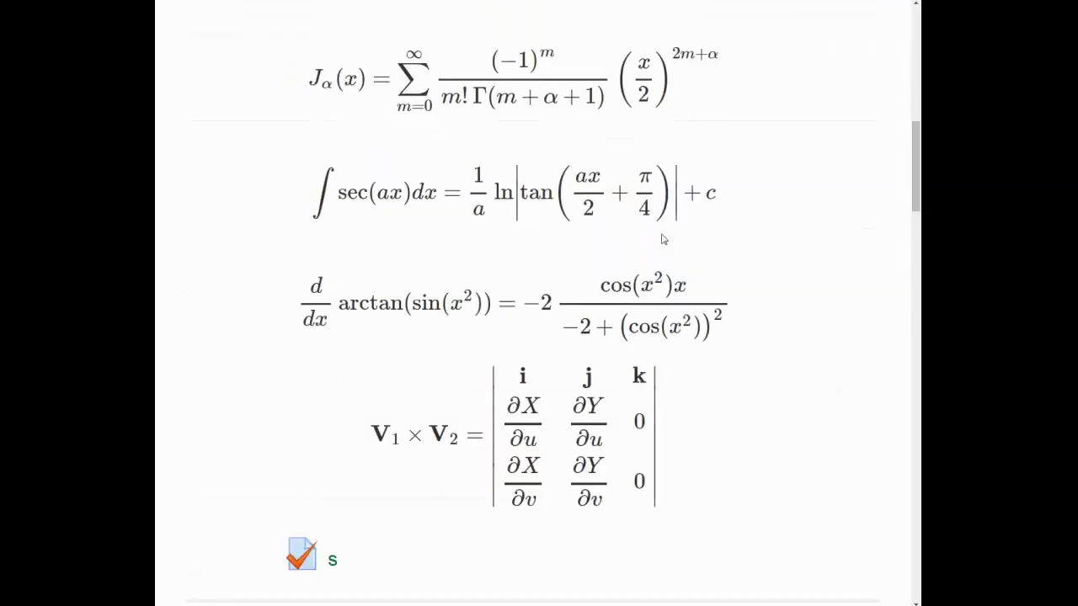
scroll(662, 240, "up", 4)
scroll(662, 240, "down", 2, "ctrl")
scroll(664, 241, "down", 4, "ctrl")
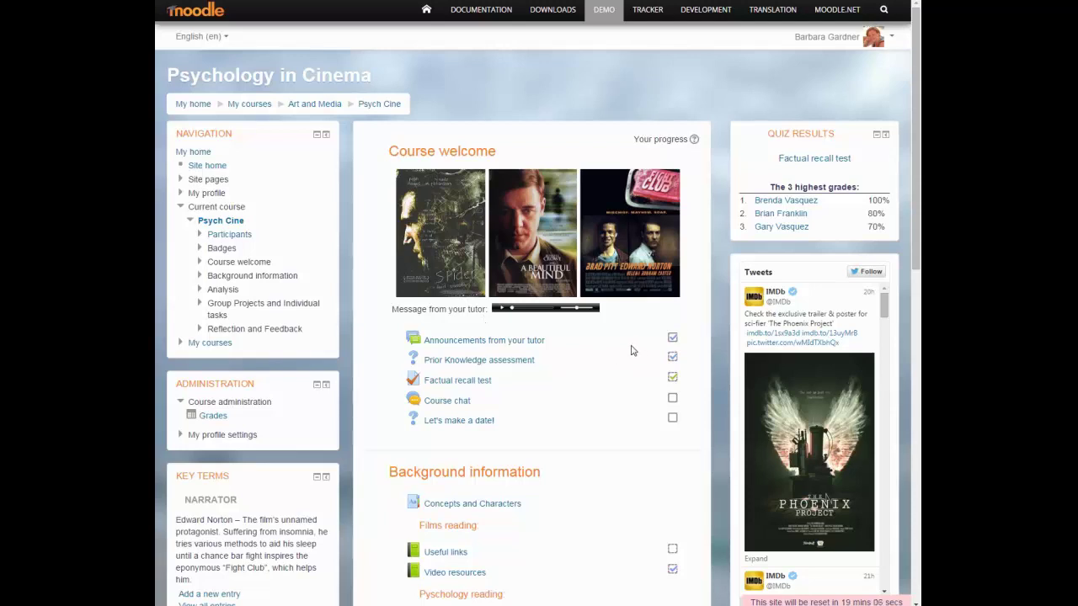
- Look over the Psychology in Cinema course page and the posts in its Tweets block
scroll(632, 349, "down", 1)
scroll(632, 348, "up", 1)
scroll(871, 300, "down", 4)
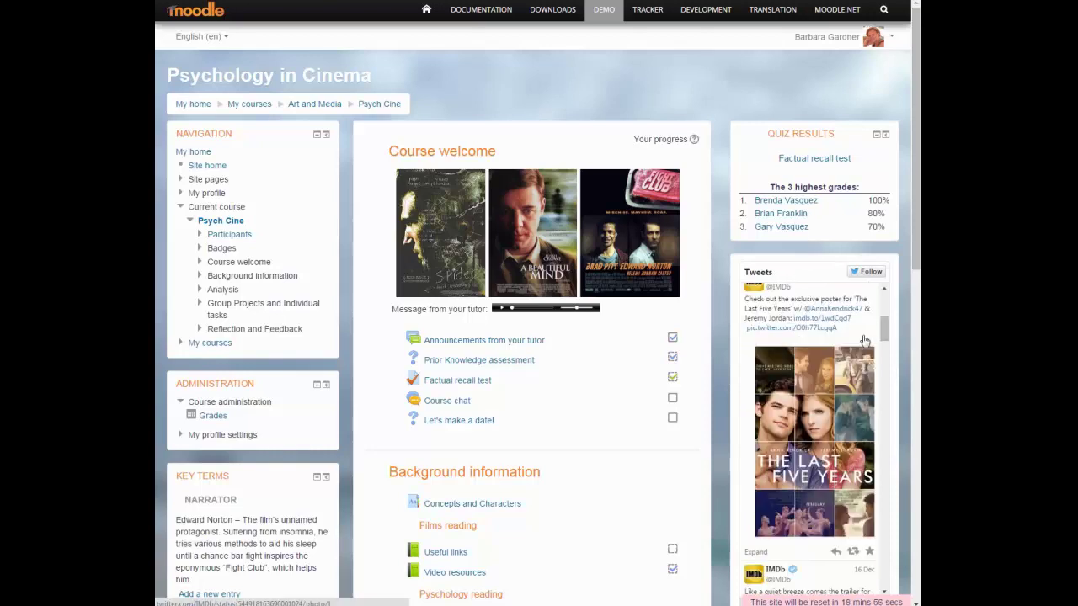
scroll(865, 345, "up", 4)
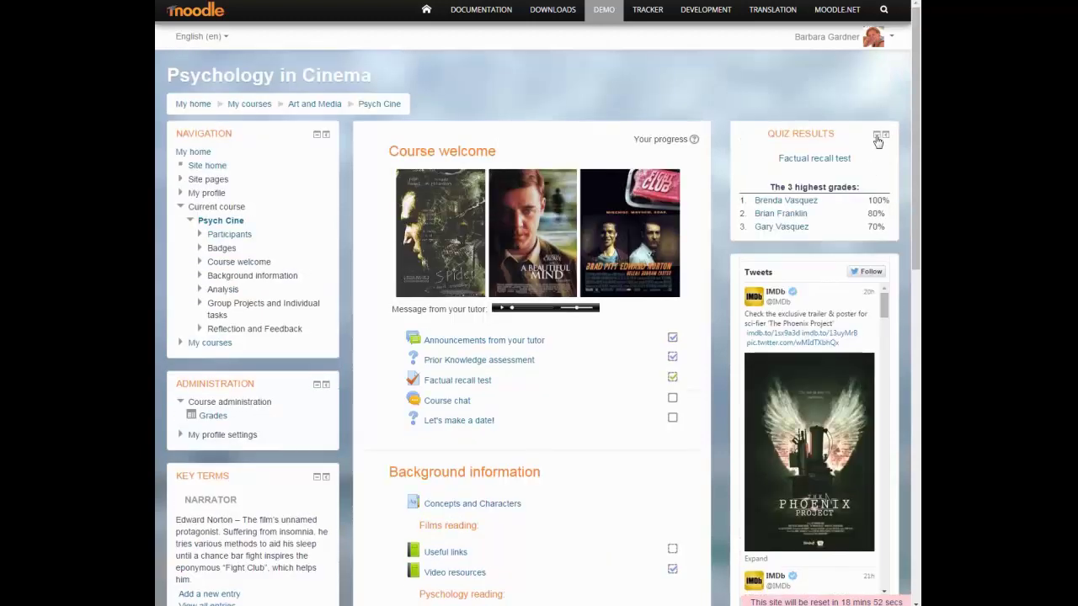
- Collapse the Quiz results and Latest news blocks of the Psychology in Cinema course
left_click(876, 135)
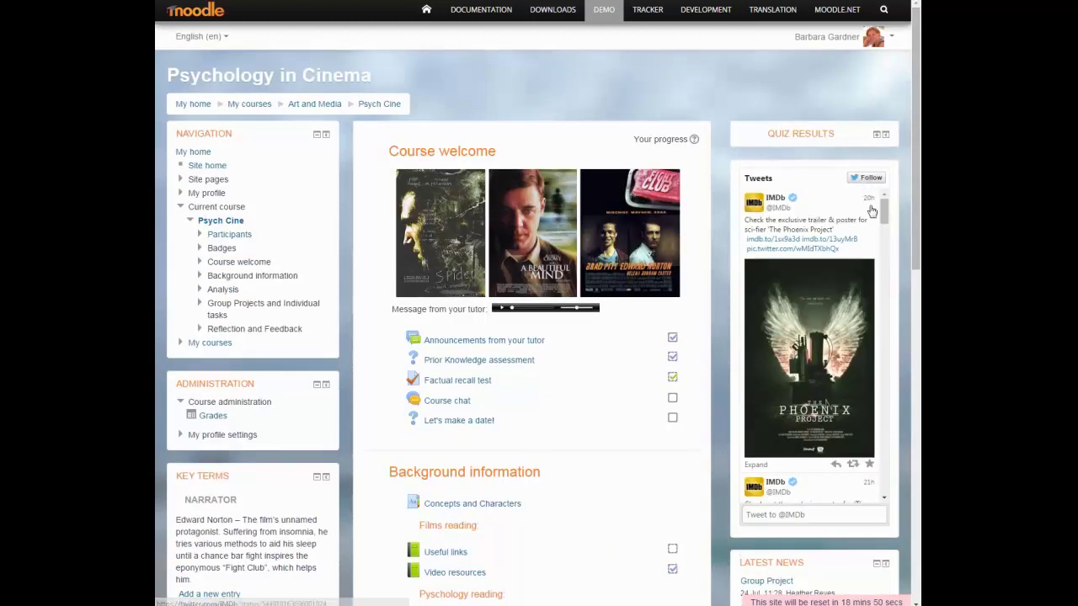
scroll(894, 217, "down", 1)
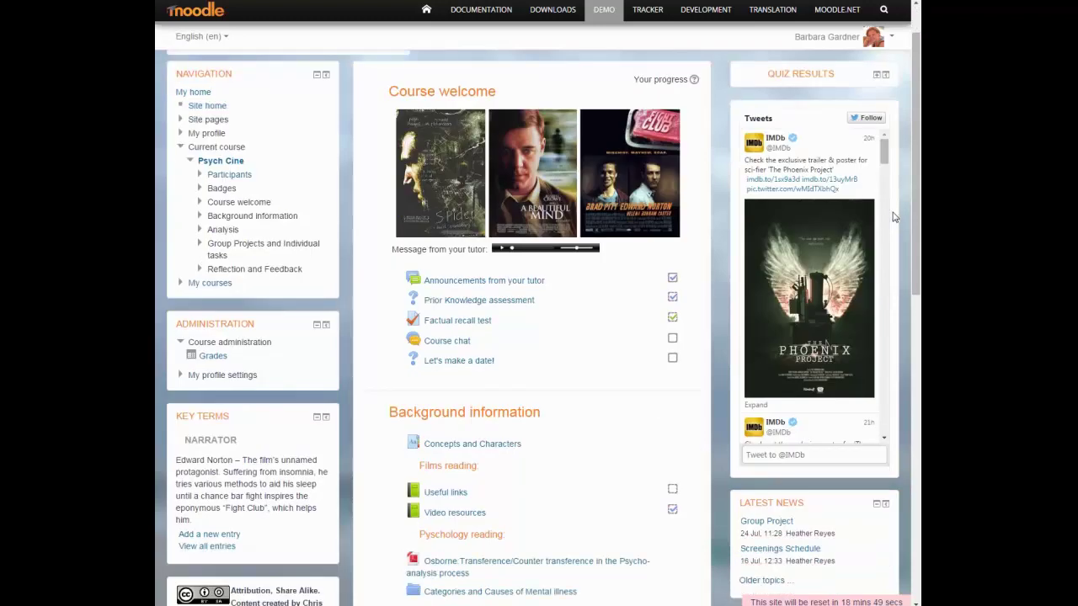
left_click(877, 504)
scroll(916, 303, "up", 1)
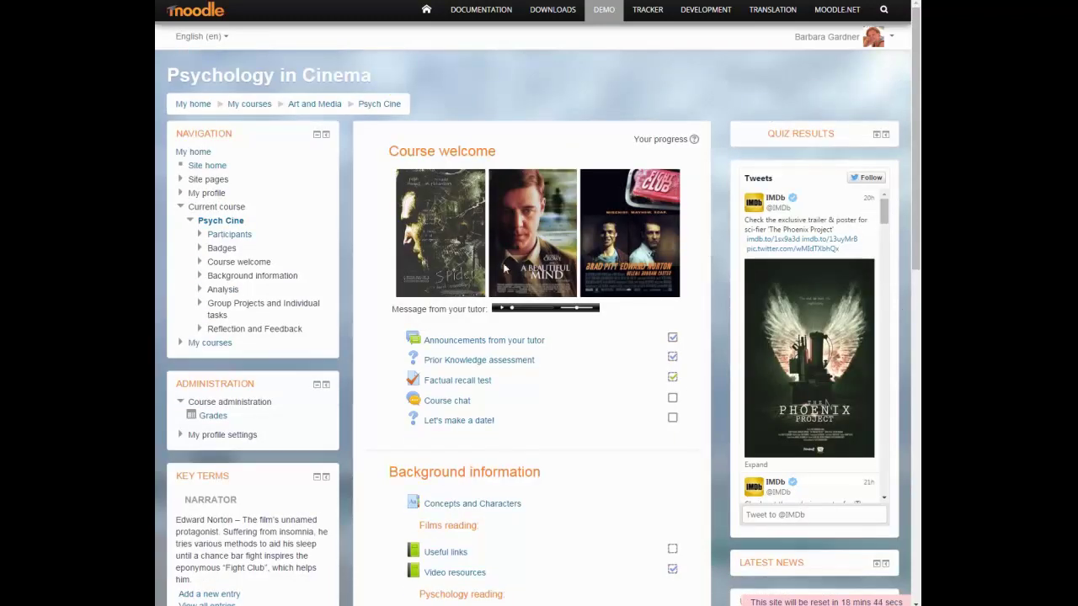
- Collapse the Navigation and Administration blocks and expand both again
left_click(317, 135)
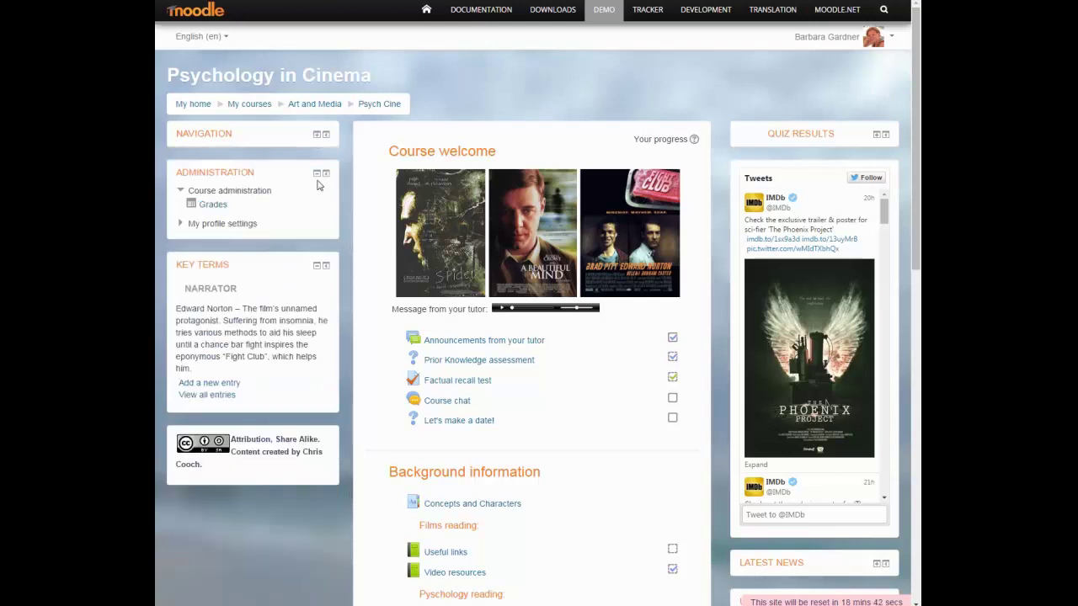
left_click(317, 173)
left_click(317, 172)
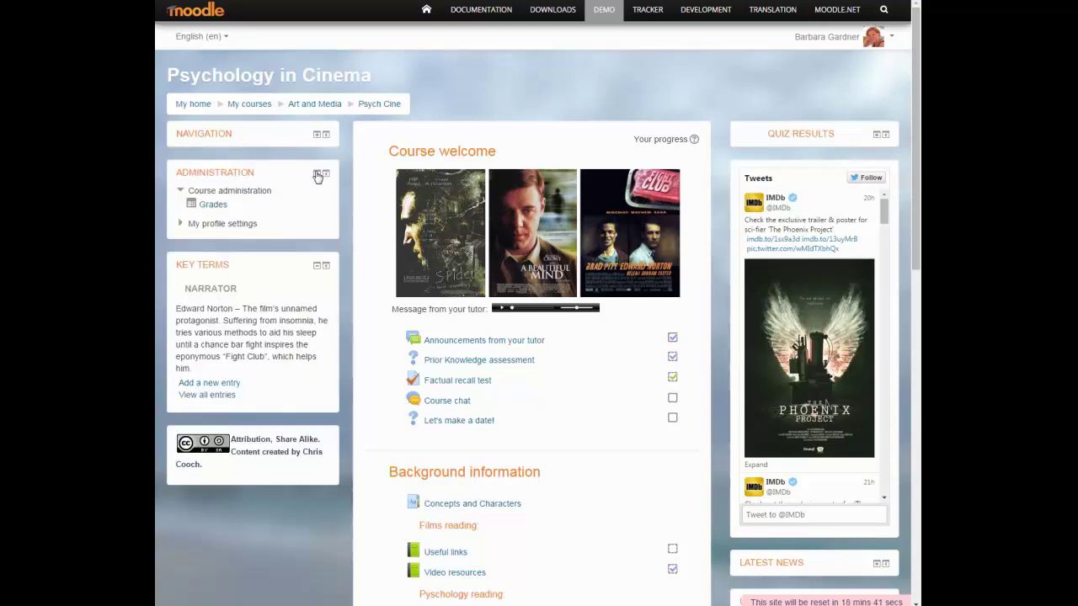
left_click(316, 134)
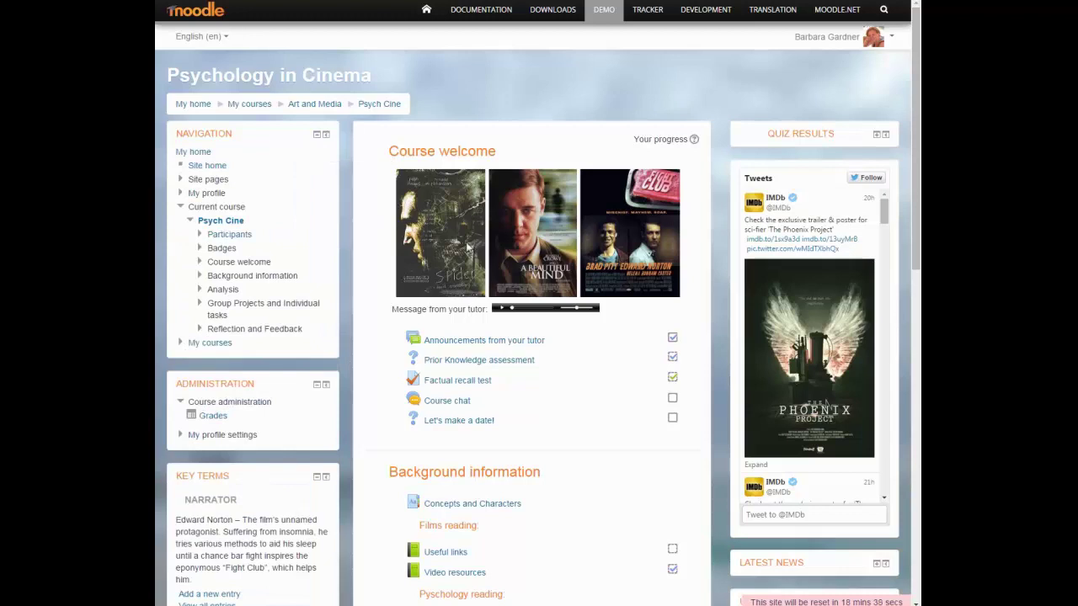
- Dock the Quiz results, Latest news, Upcoming events, Administration and Key terms blocks, and preview the contents of docked blocks
left_click(886, 135)
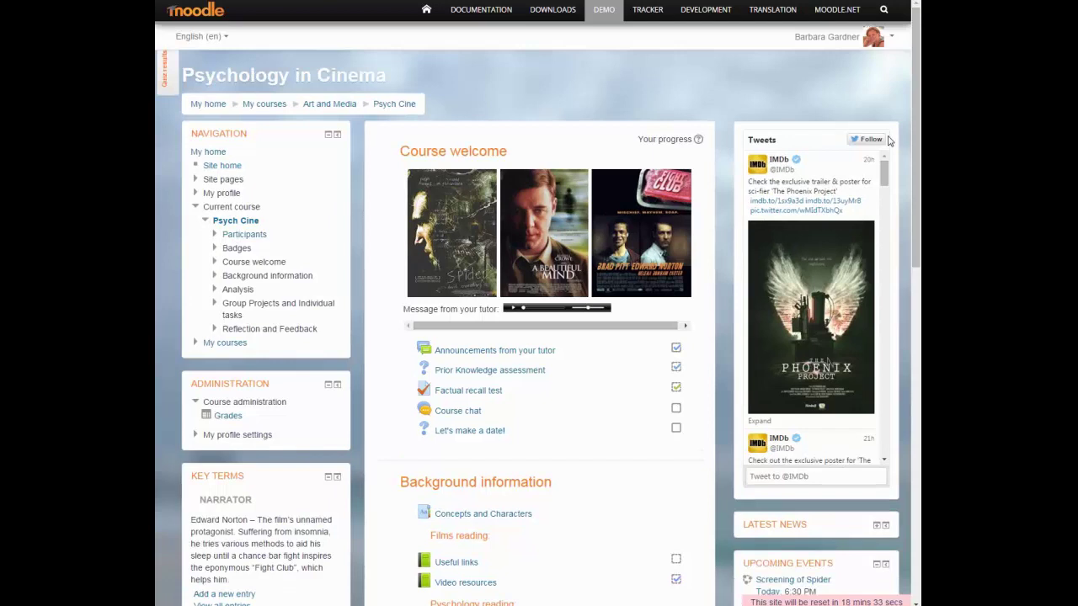
left_click(885, 525)
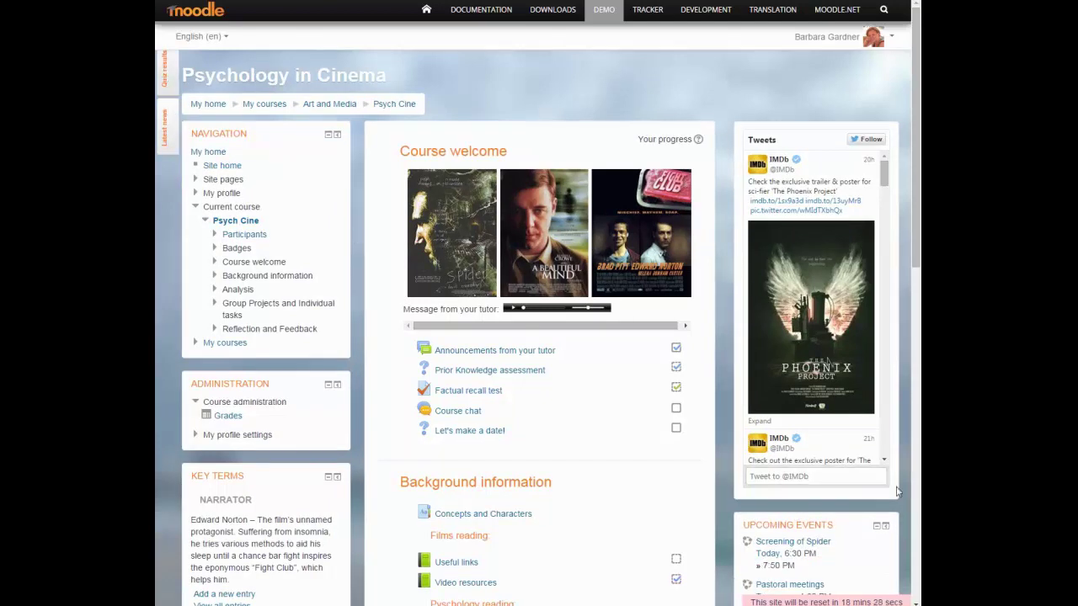
left_click(886, 527)
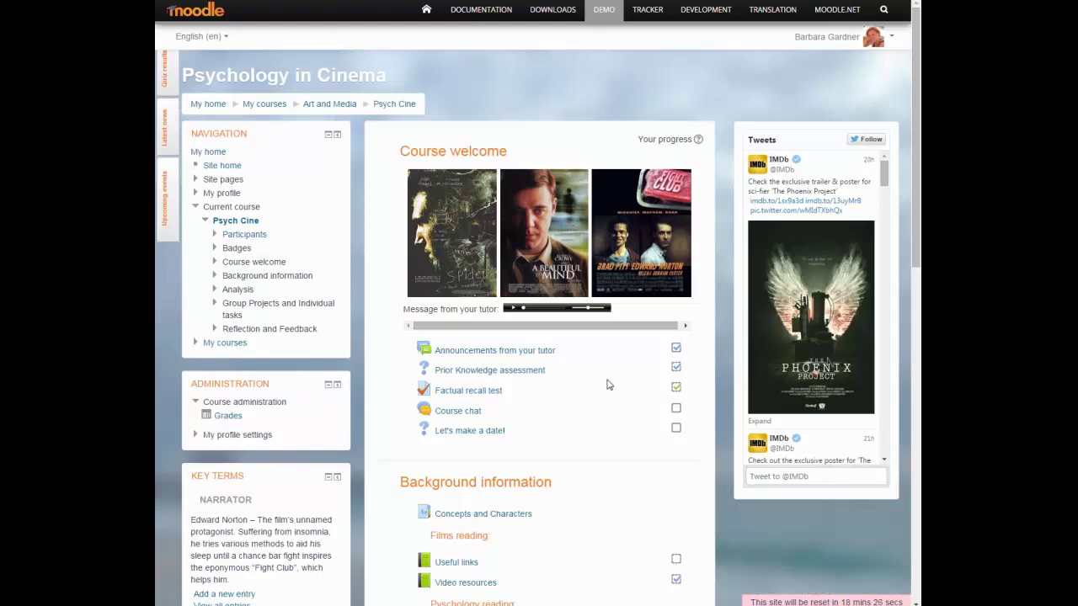
left_click(337, 386)
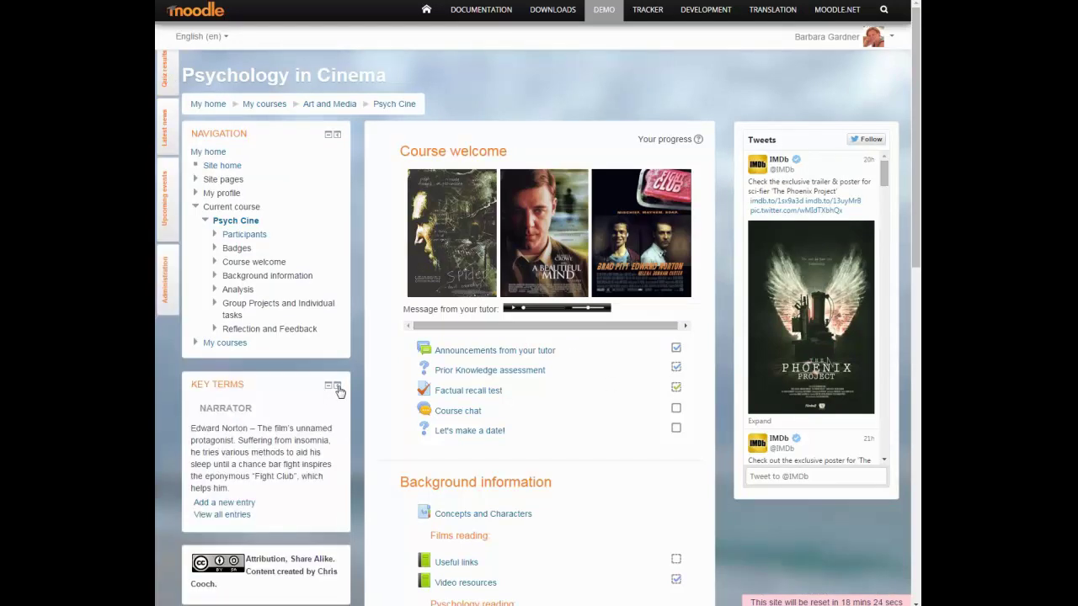
left_click(338, 386)
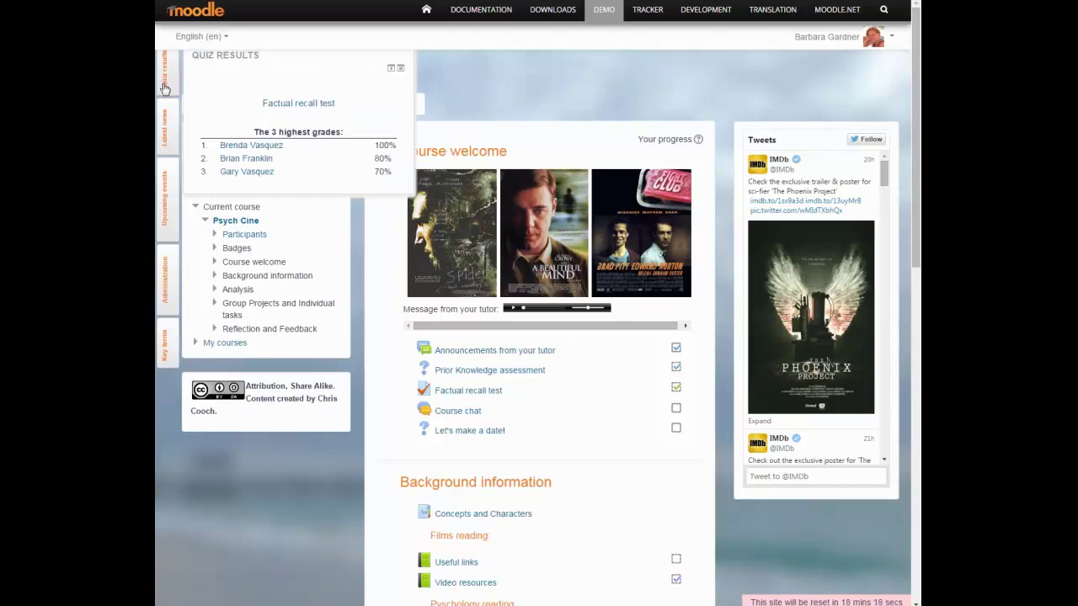
mouse_move(167, 133)
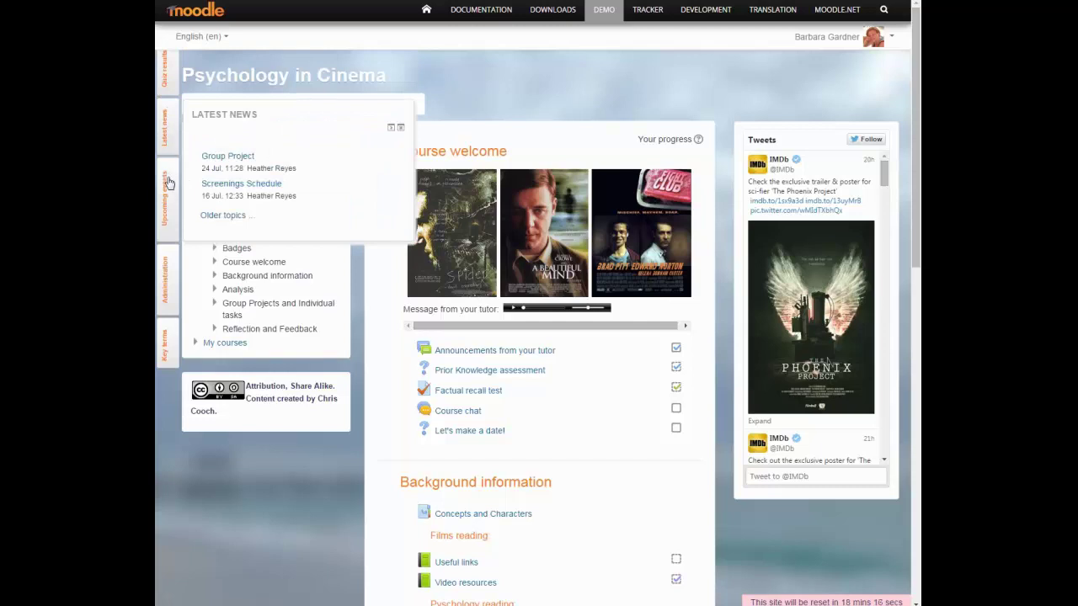
mouse_move(169, 275)
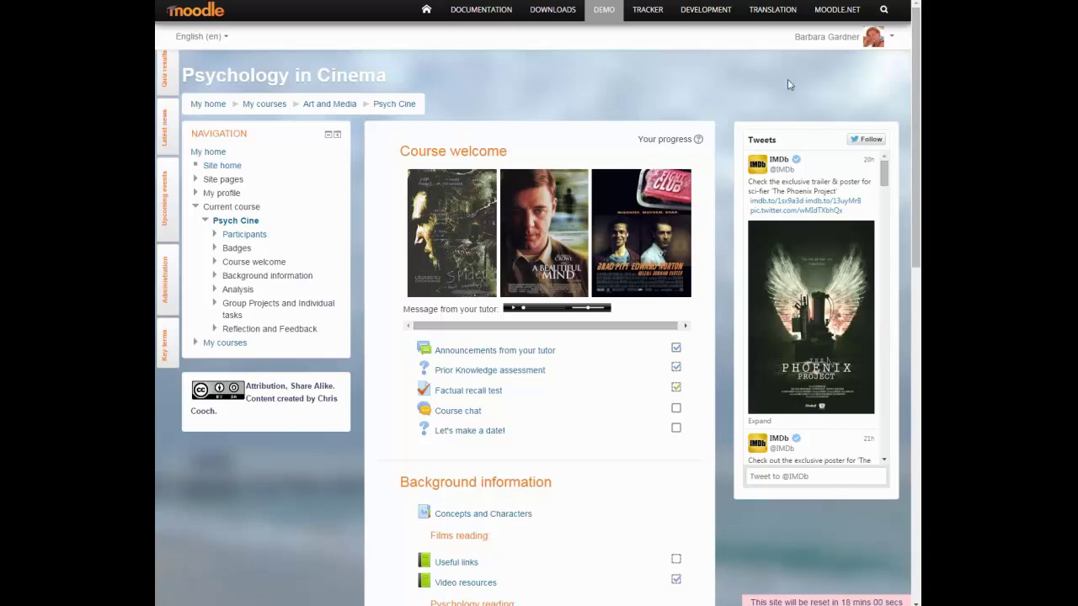
- Log out of the student account and open the login page of the Mount Orange School site
left_click(876, 37)
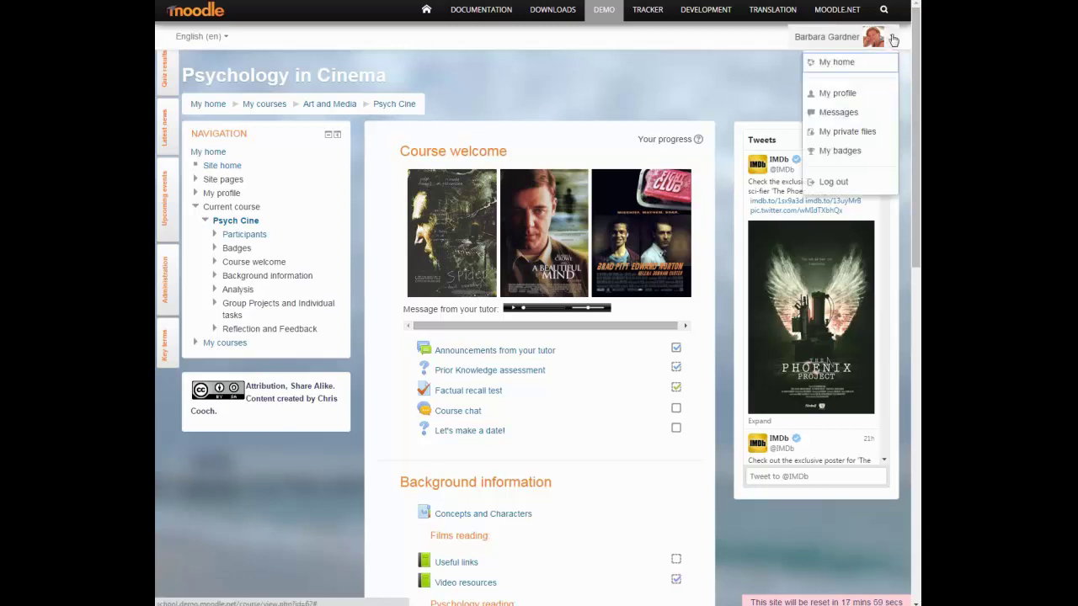
left_click(880, 181)
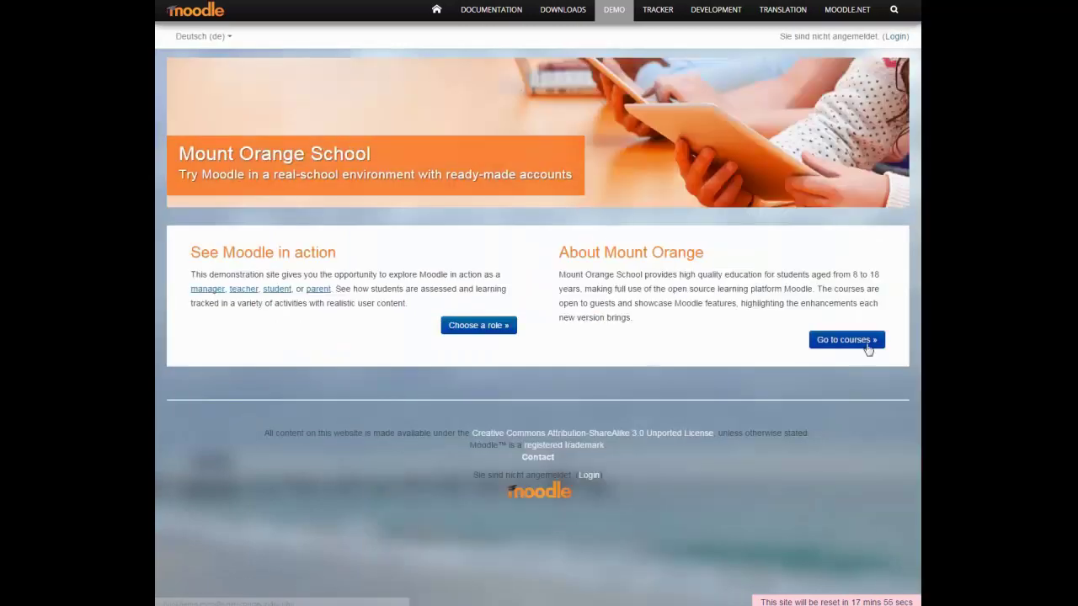
left_click(896, 36)
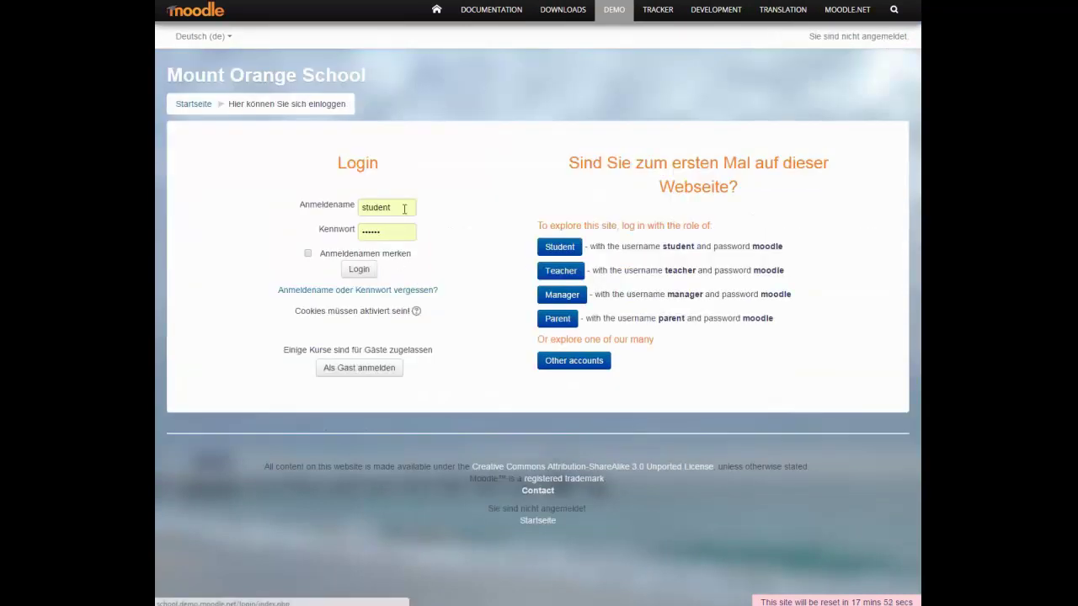
- Log in with the username teacher and the prefilled password, and open the Psychology in Cinema course
double_click(396, 207)
type("teacher")
left_click(371, 224)
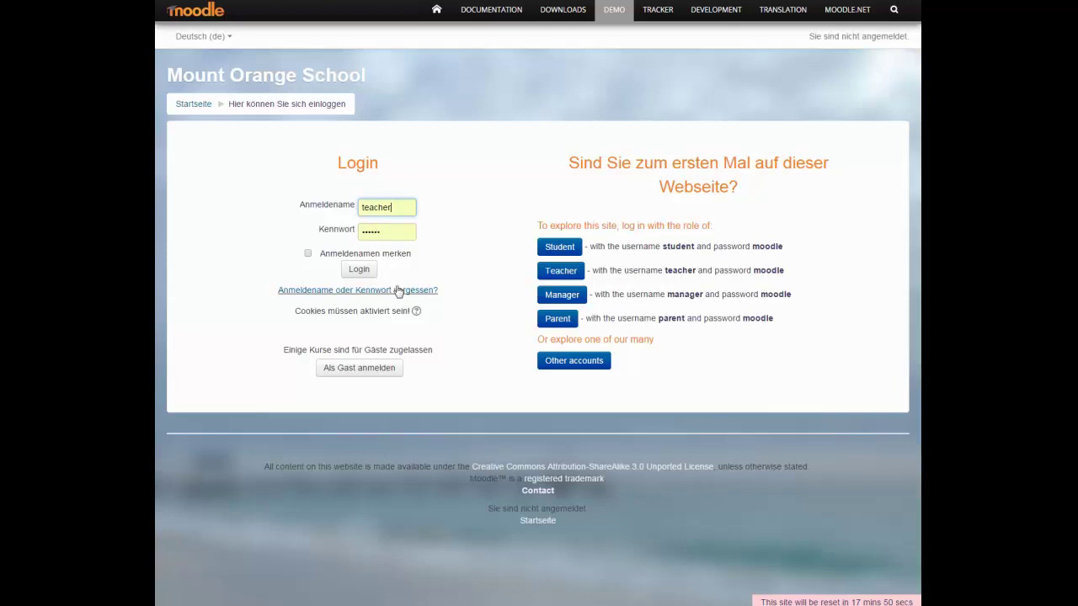
left_click(359, 270)
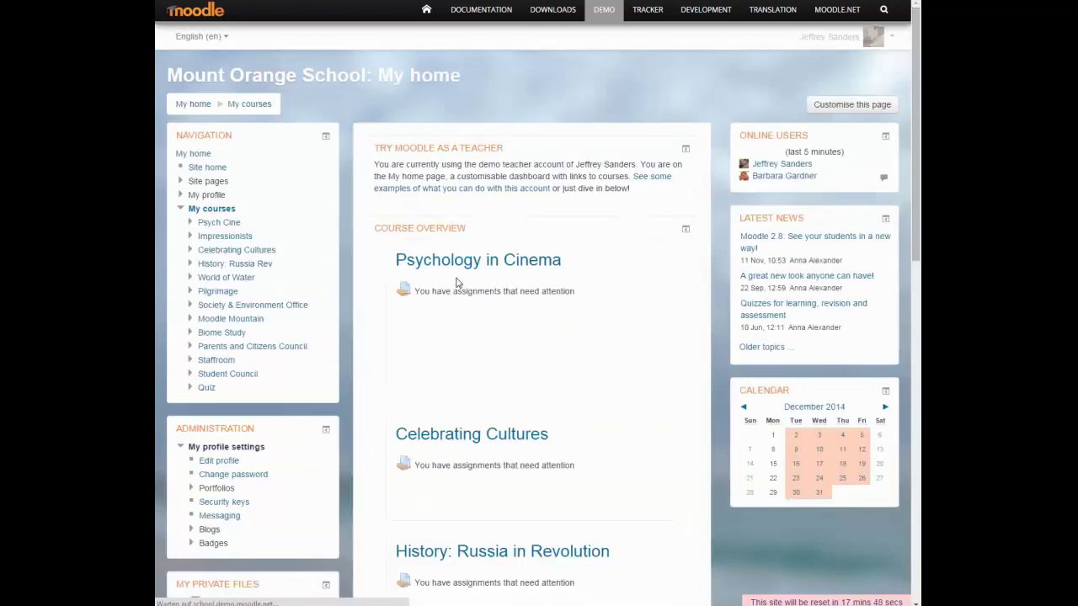
left_click(478, 275)
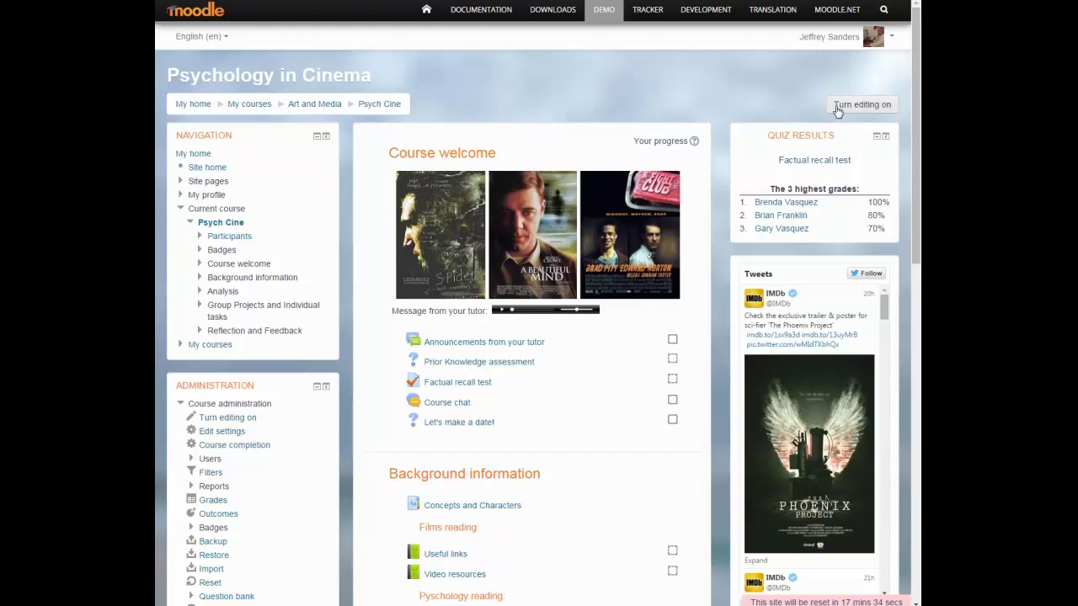
- Switch the interface language of the course page to Deutsch (de)
left_click(877, 107)
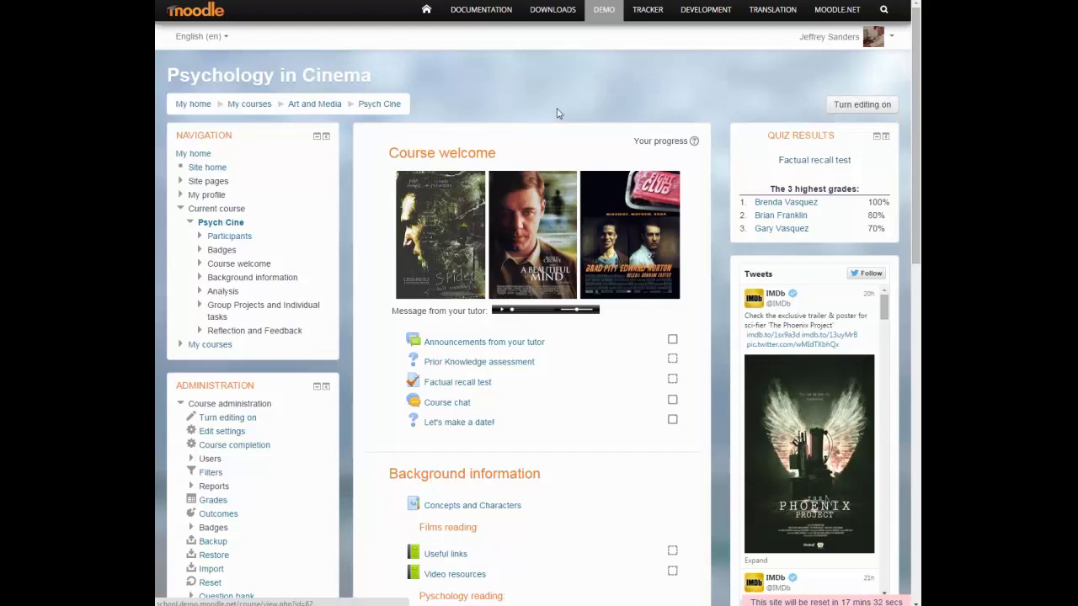
left_click(217, 37)
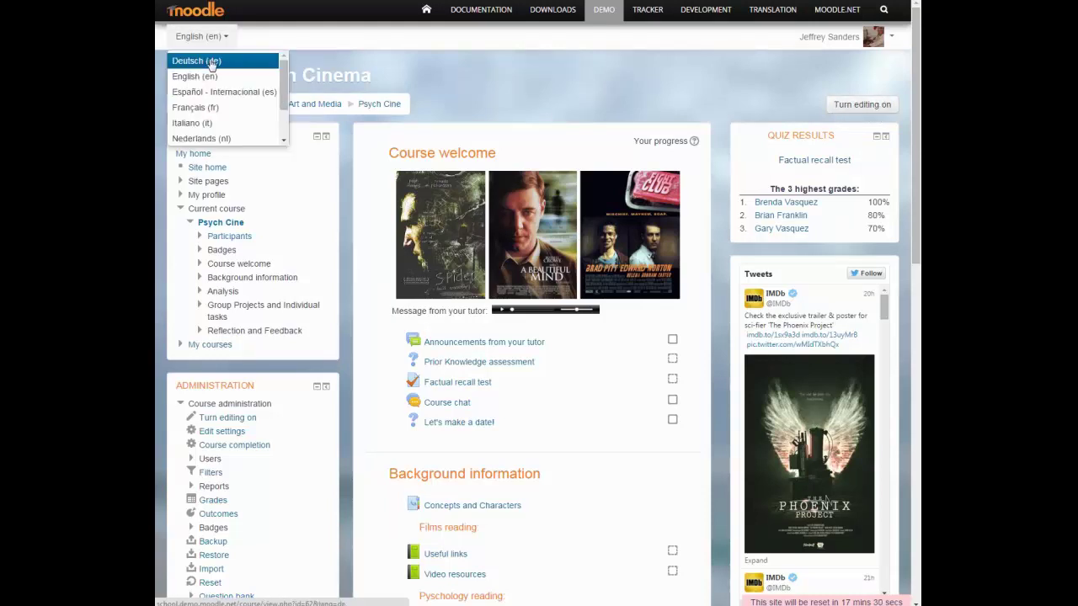
left_click(214, 62)
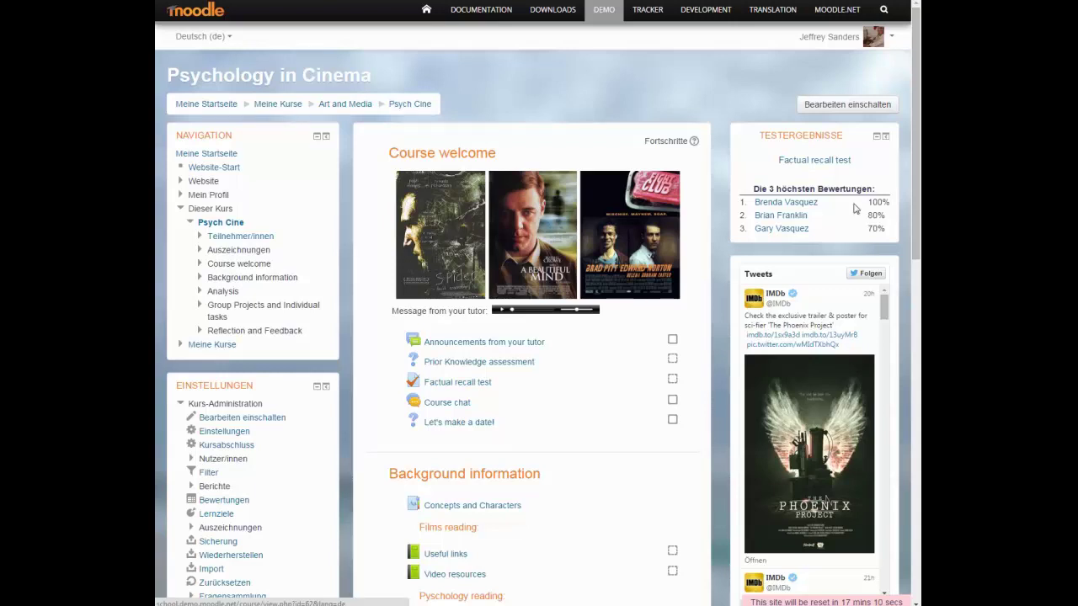
- Turn editing on; move Announcements from your tutor to Background information, Useful links into Course welcome, and Factual recall test to Course welcome's end
left_click(838, 108)
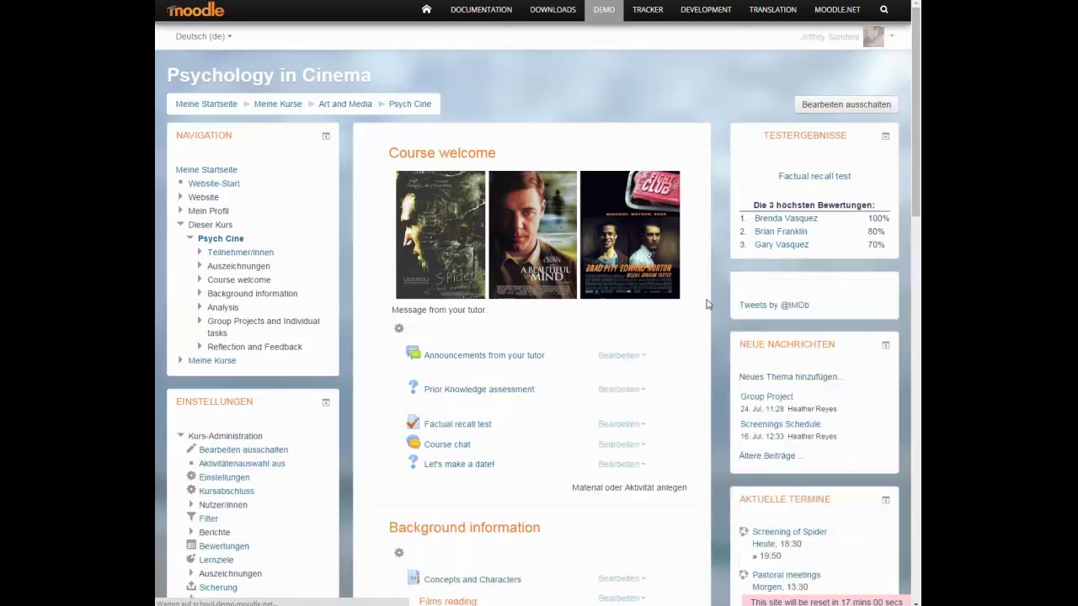
scroll(724, 312, "down", 1)
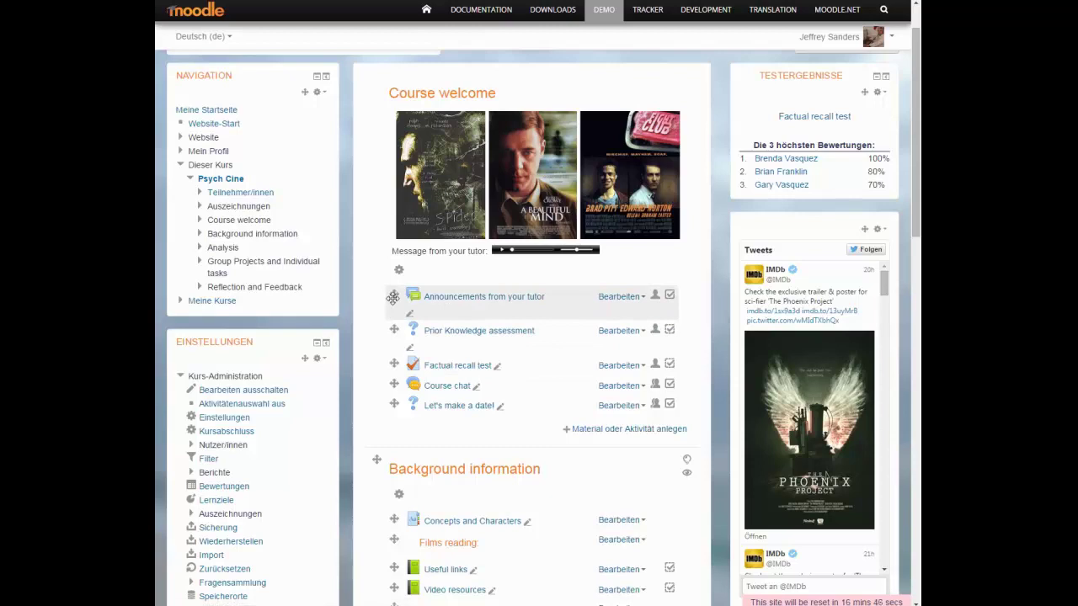
left_click_drag(393, 297, 392, 508)
left_click_drag(393, 569, 392, 353)
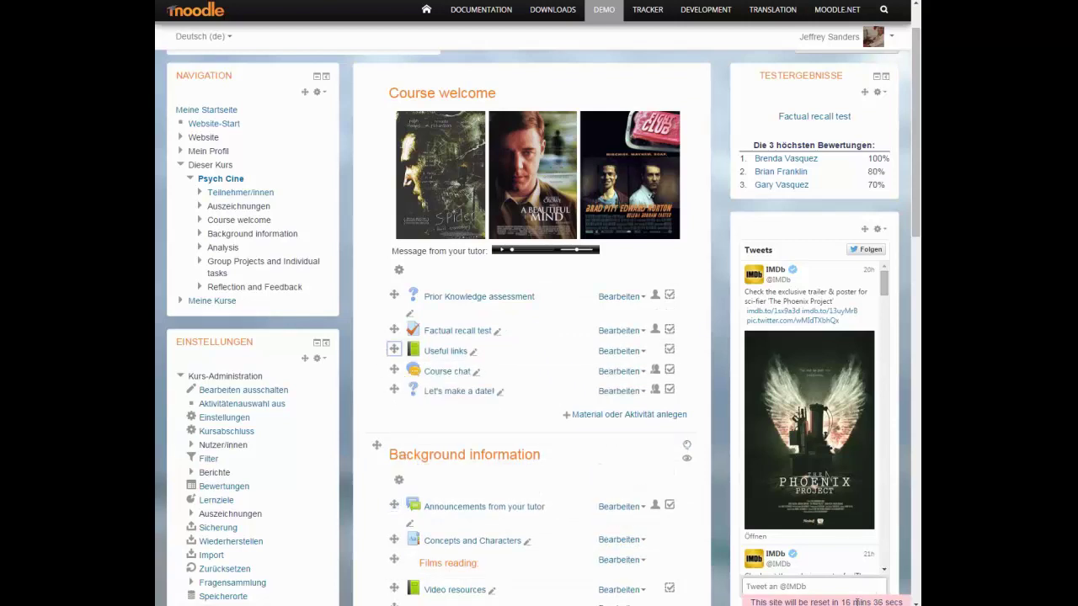
left_click_drag(394, 330, 476, 522)
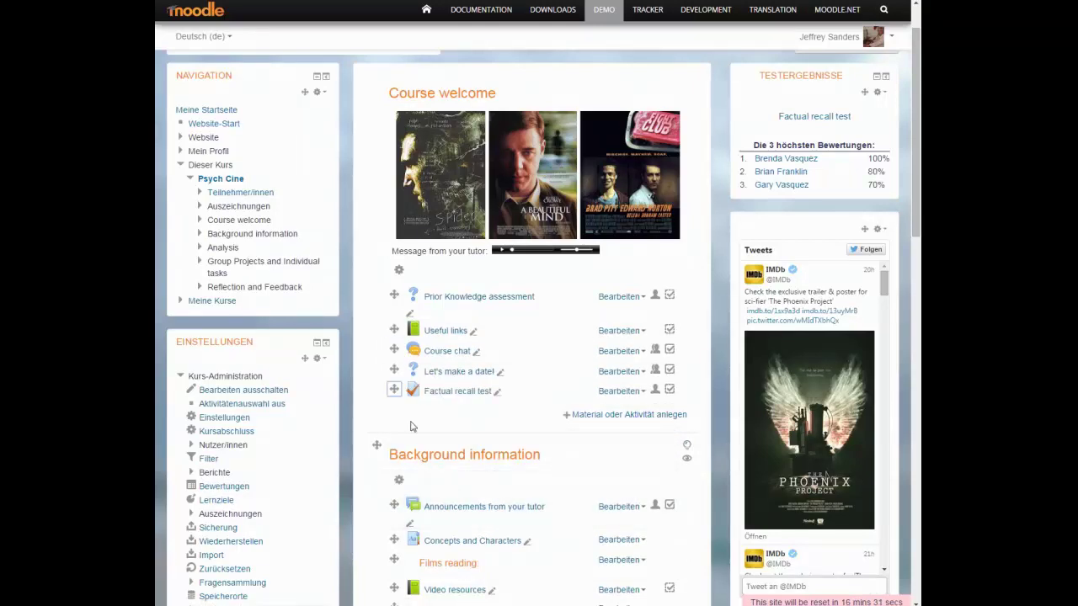
- Move the Analysis section above the Background information section and look over the new order of the course sections
scroll(412, 427, "down", 3)
scroll(417, 389, "down", 3)
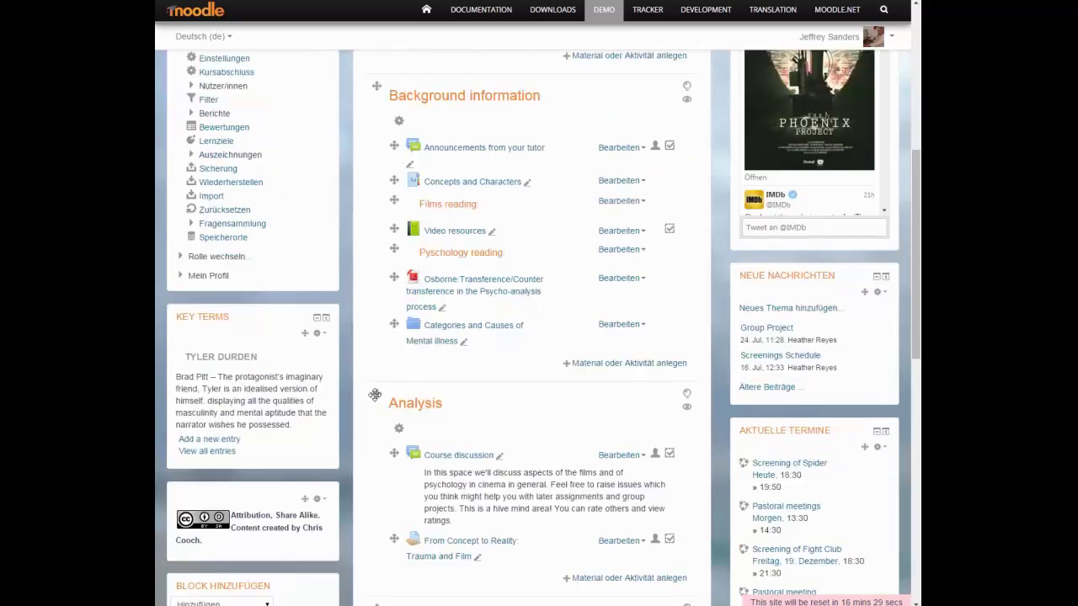
left_click_drag(377, 393, 409, 106)
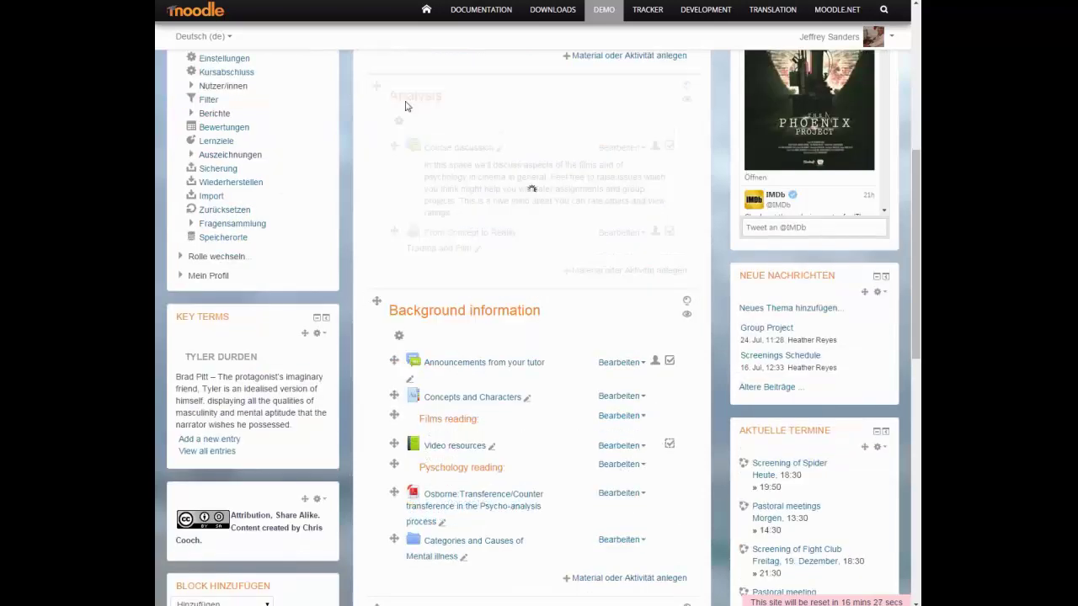
scroll(457, 298, "up", 3)
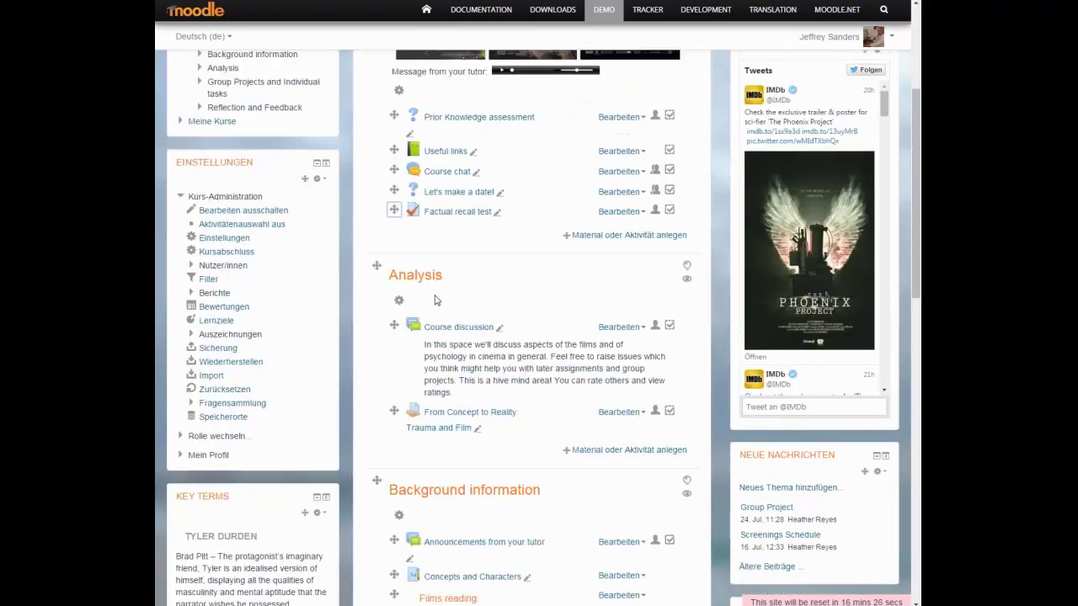
scroll(435, 301, "up", 3)
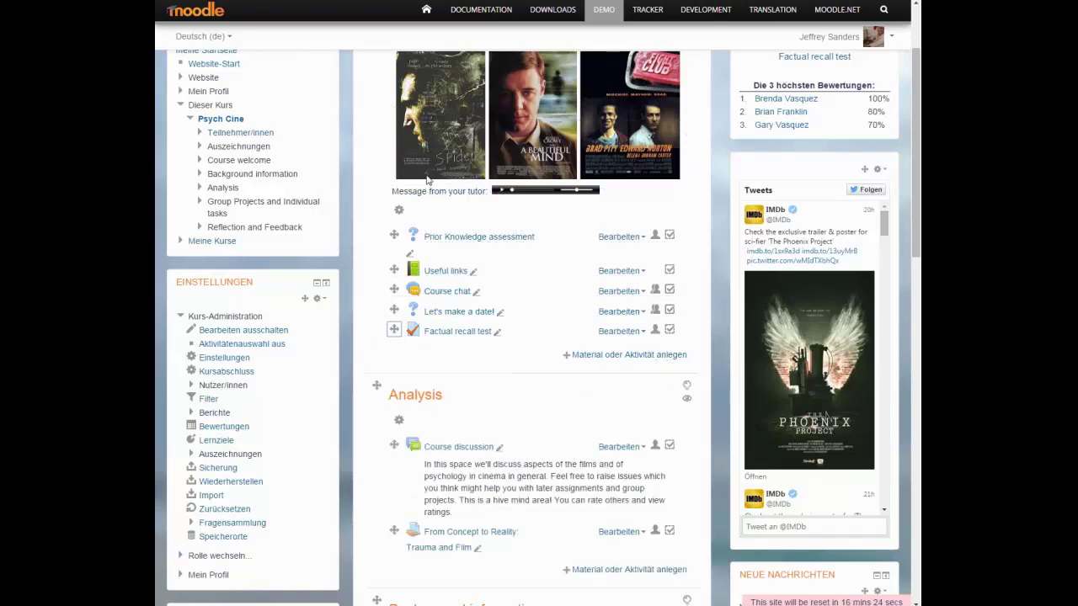
scroll(428, 179, "up", 3)
- Move the Group Projects and Individual tasks section above the Background information section
scroll(421, 345, "down", 10)
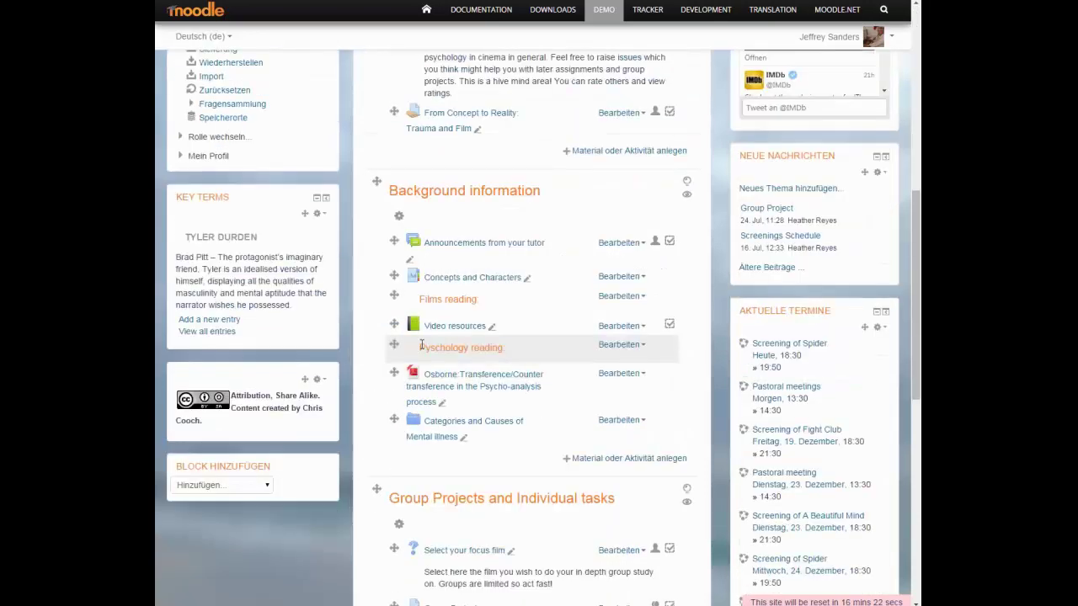
scroll(421, 346, "down", 3)
scroll(380, 277, "up", 2)
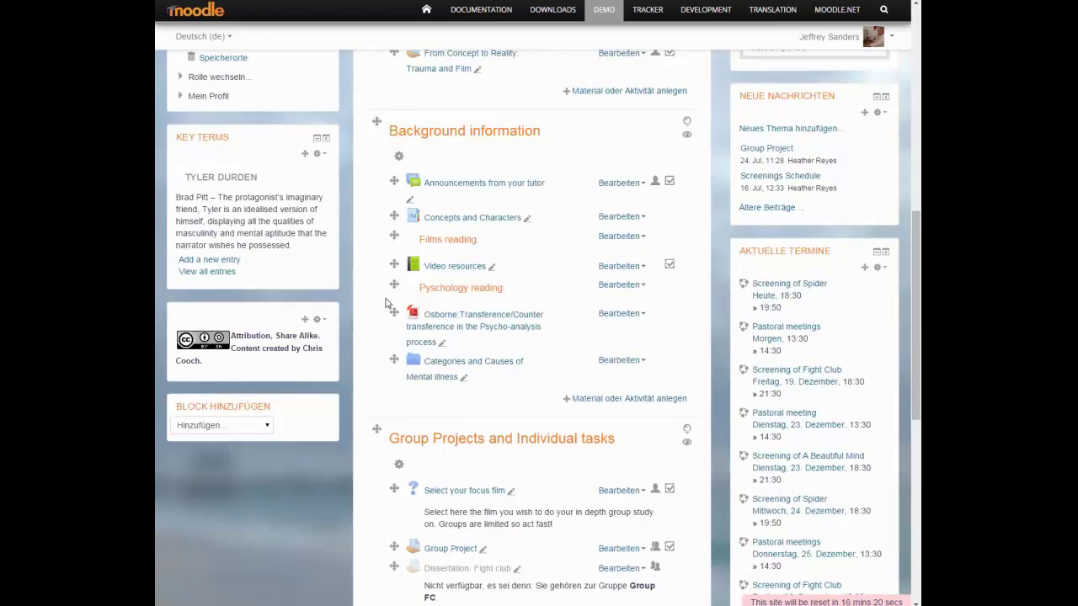
left_click_drag(386, 303, 371, 151)
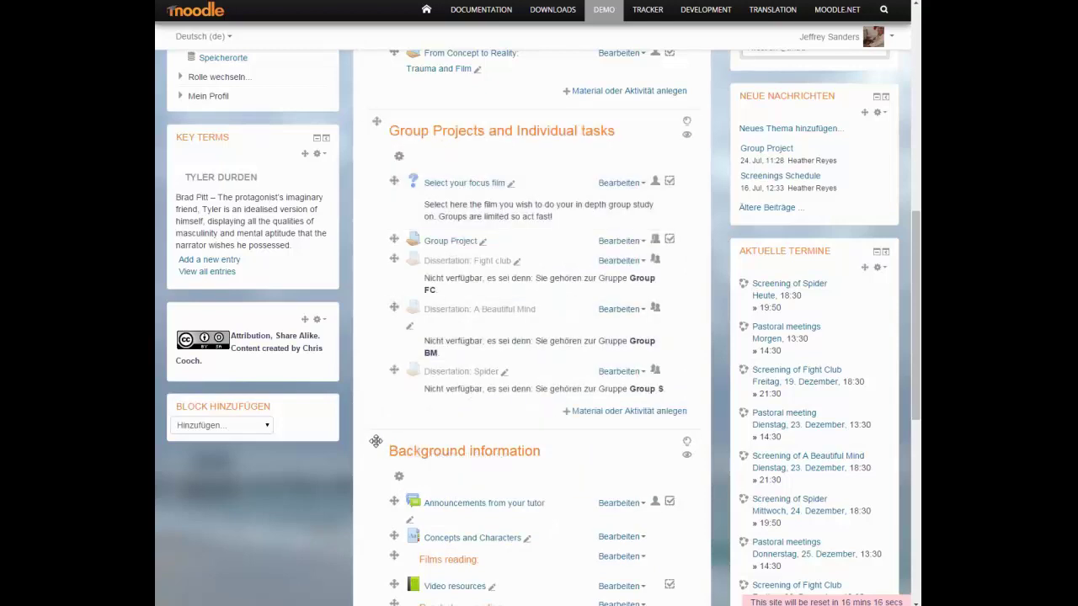
- Try to move the Background information section back above Group Projects and Individual tasks, and reload the course page
left_click_drag(376, 441, 392, 163)
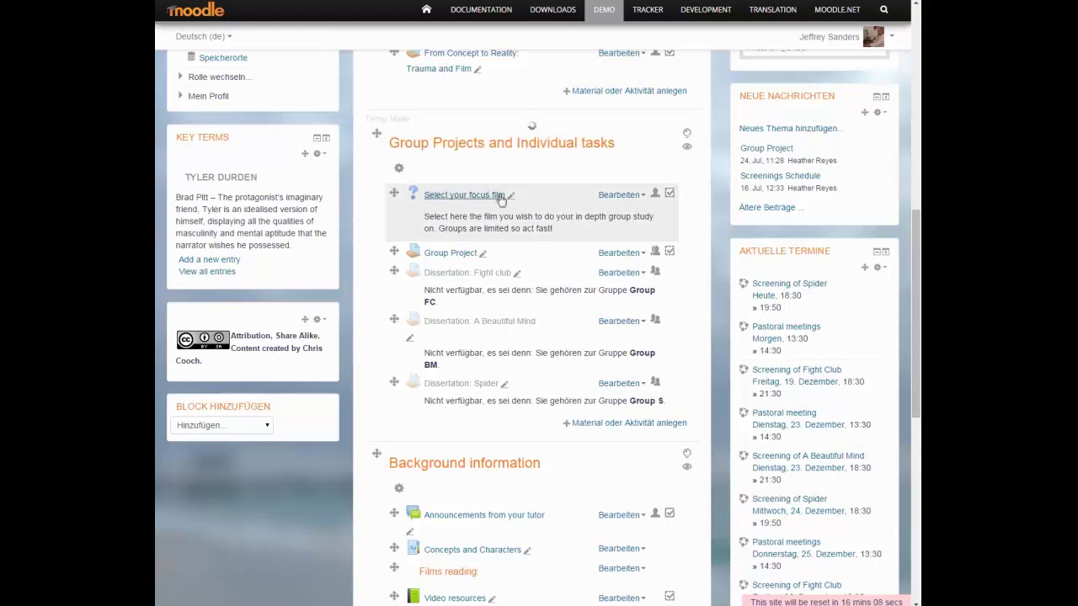
scroll(502, 197, "up", 3)
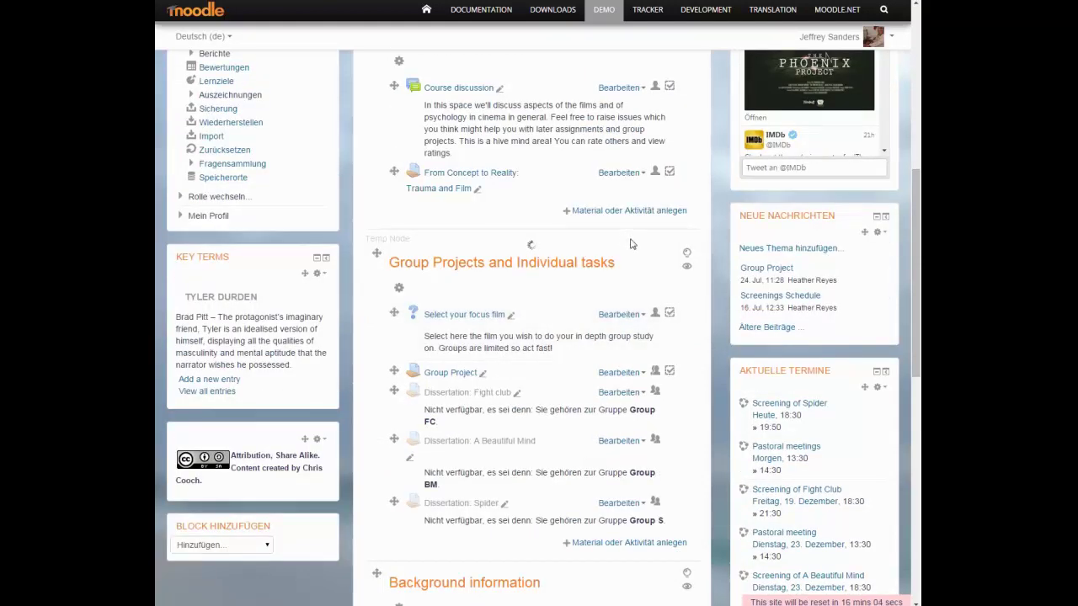
key("F5")
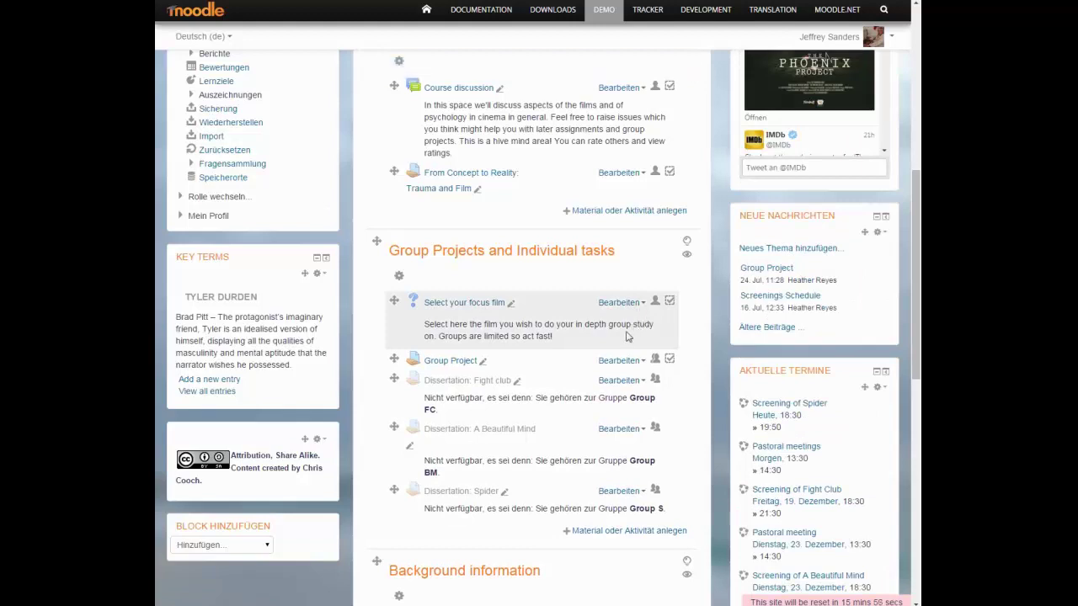
- Hide the Select your focus film and Group Project activities in the Group Projects and Individual tasks section
left_click(646, 310)
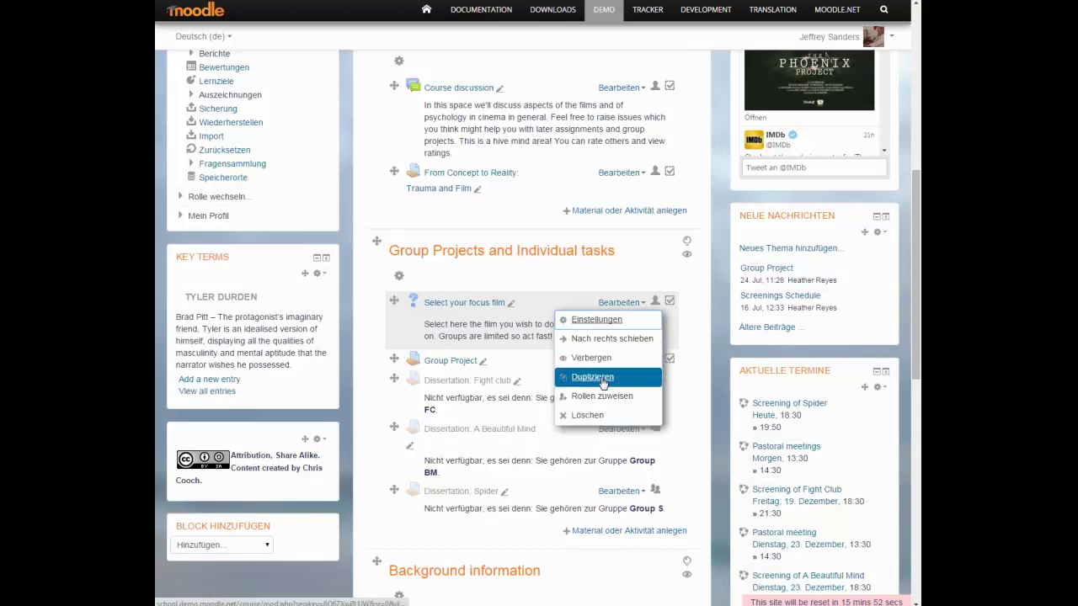
left_click(603, 358)
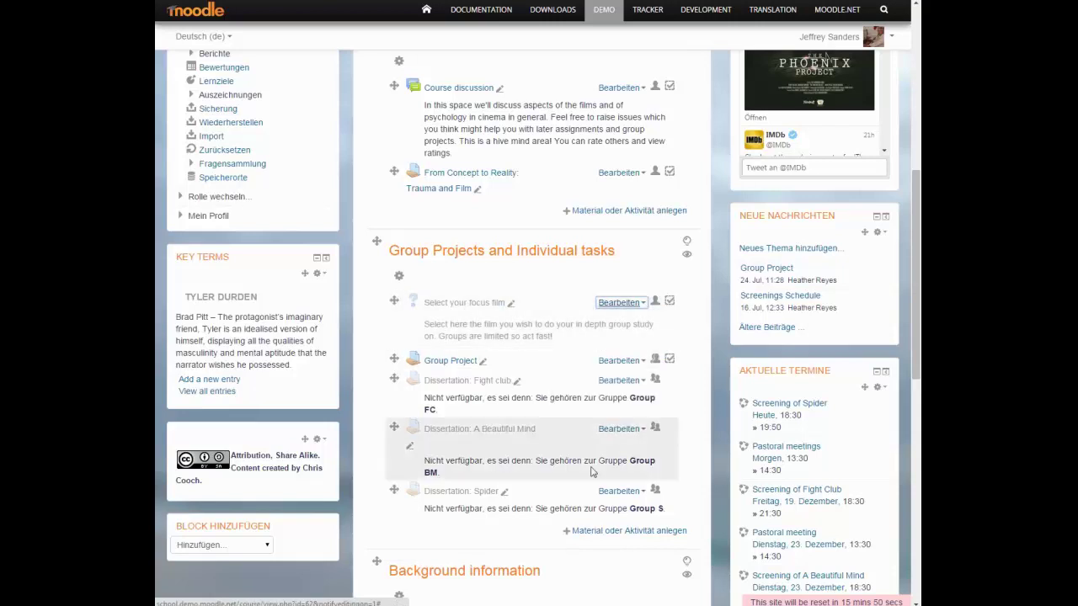
left_click(645, 362)
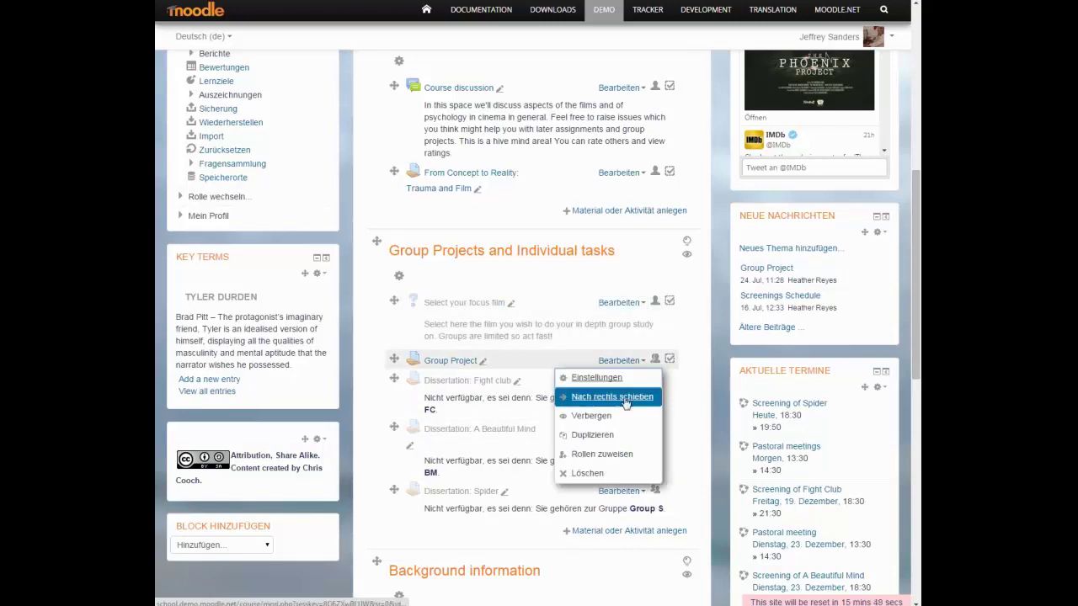
left_click(601, 418)
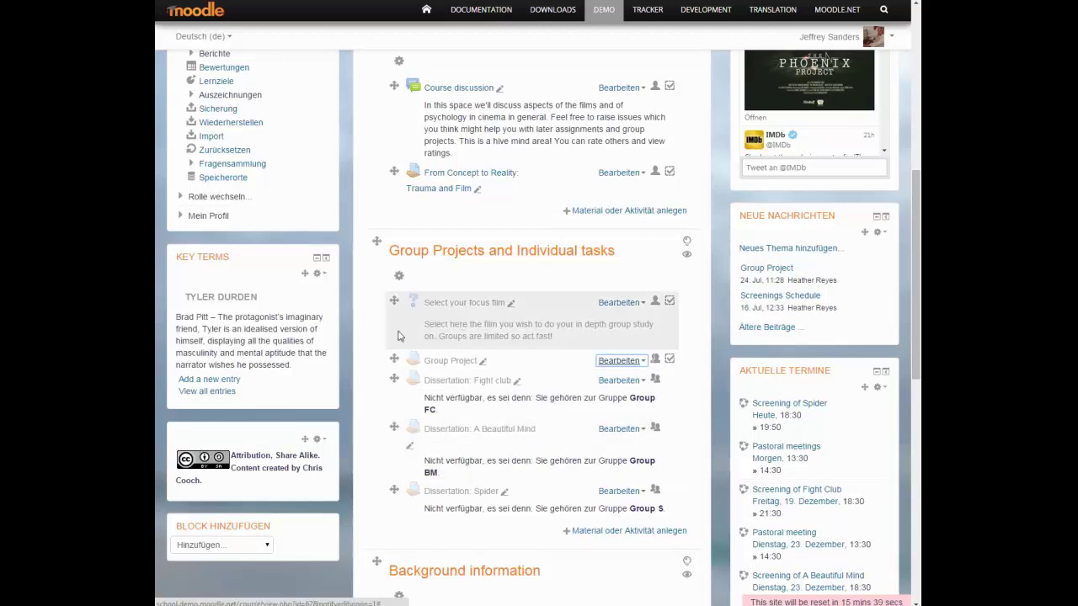
- Show the Group Project activity again and hide the entire Group Projects and Individual tasks section
left_click(644, 366)
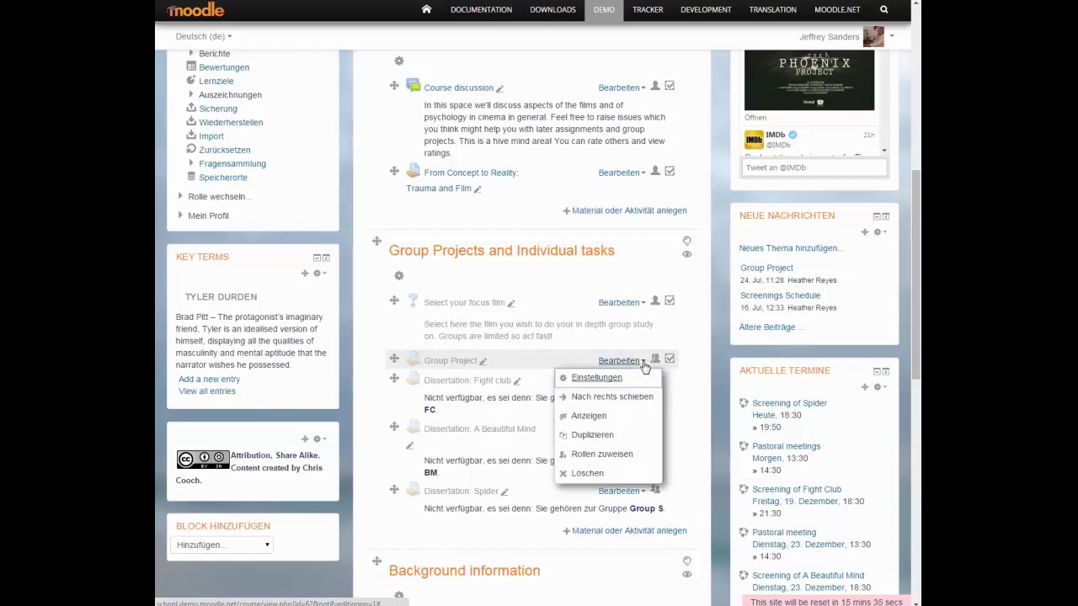
left_click(589, 418)
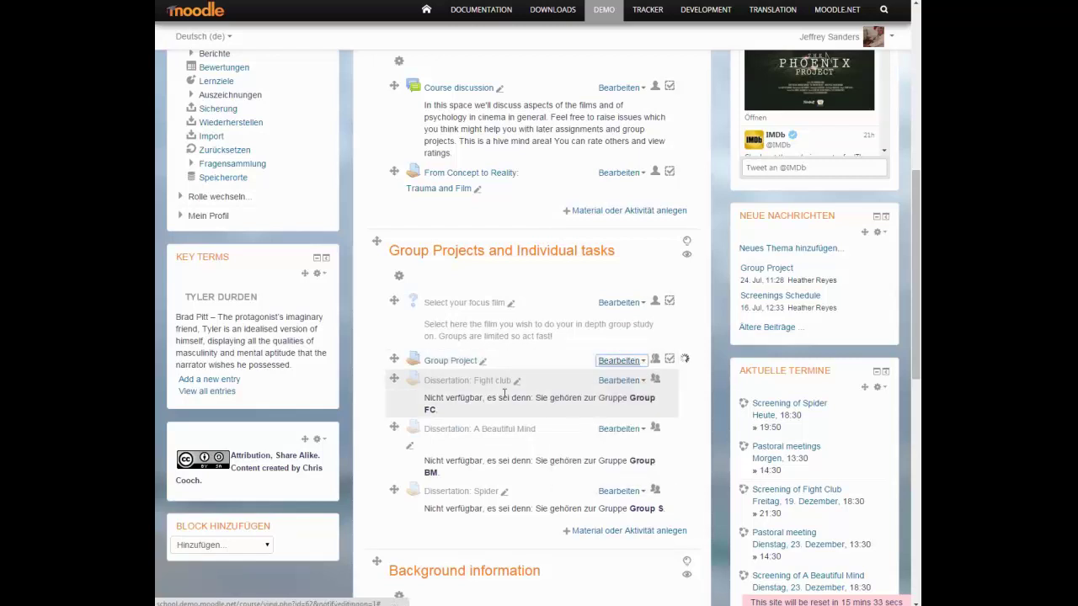
left_click(686, 254)
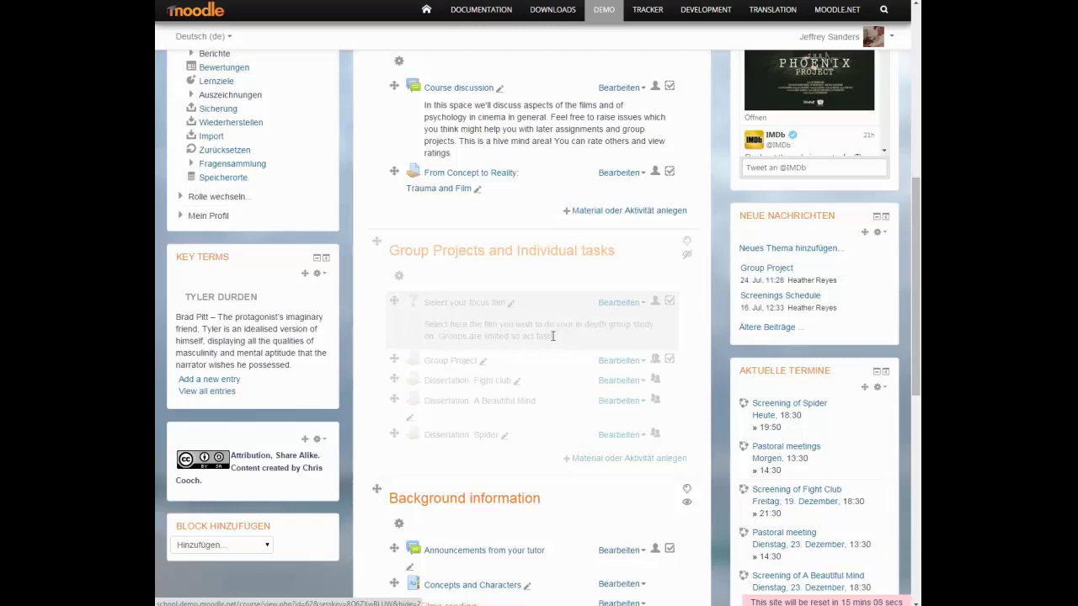
scroll(611, 350, "up", 3)
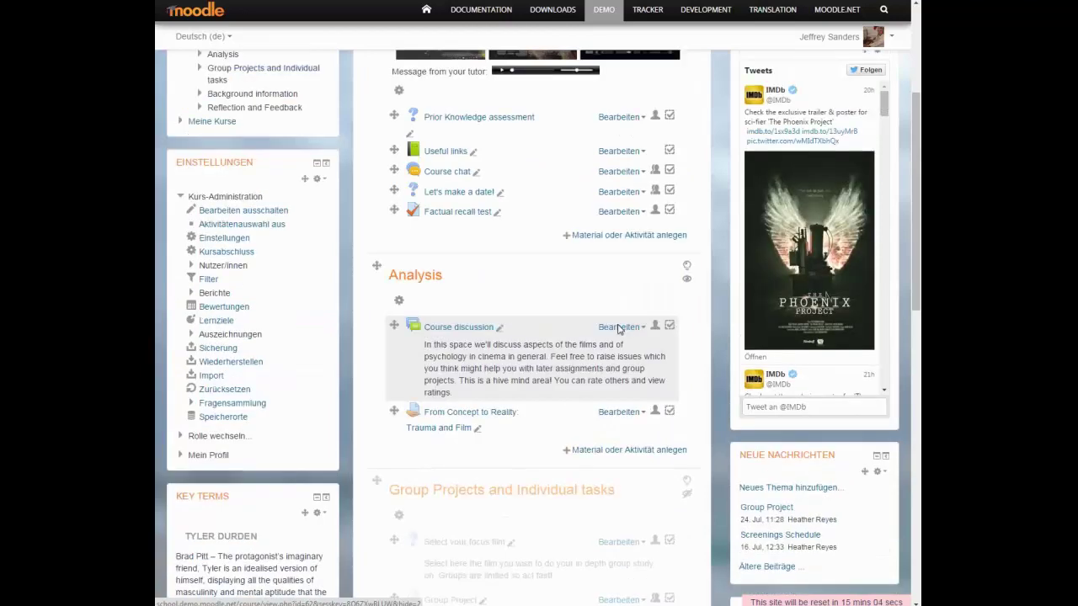
scroll(617, 329, "up", 1)
scroll(618, 330, "up", 2)
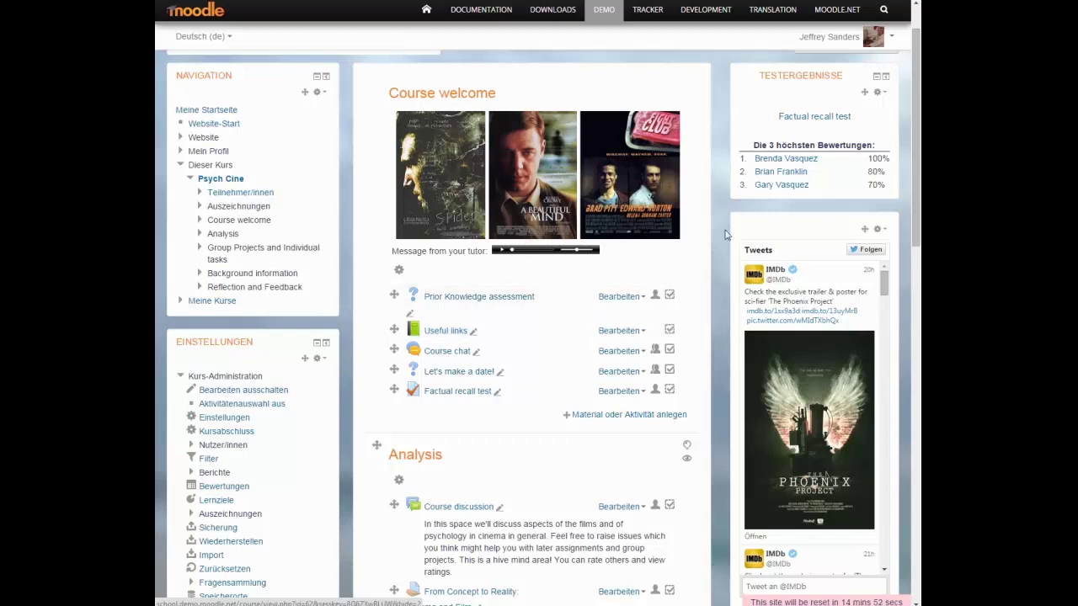
scroll(749, 204, "up", 1)
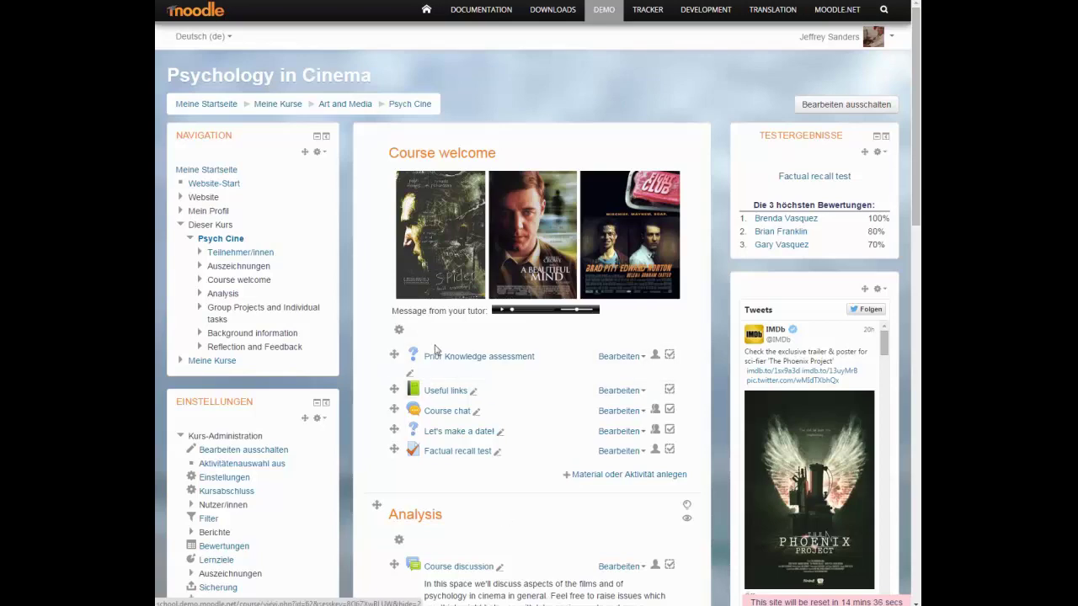
scroll(460, 438, "down", 1)
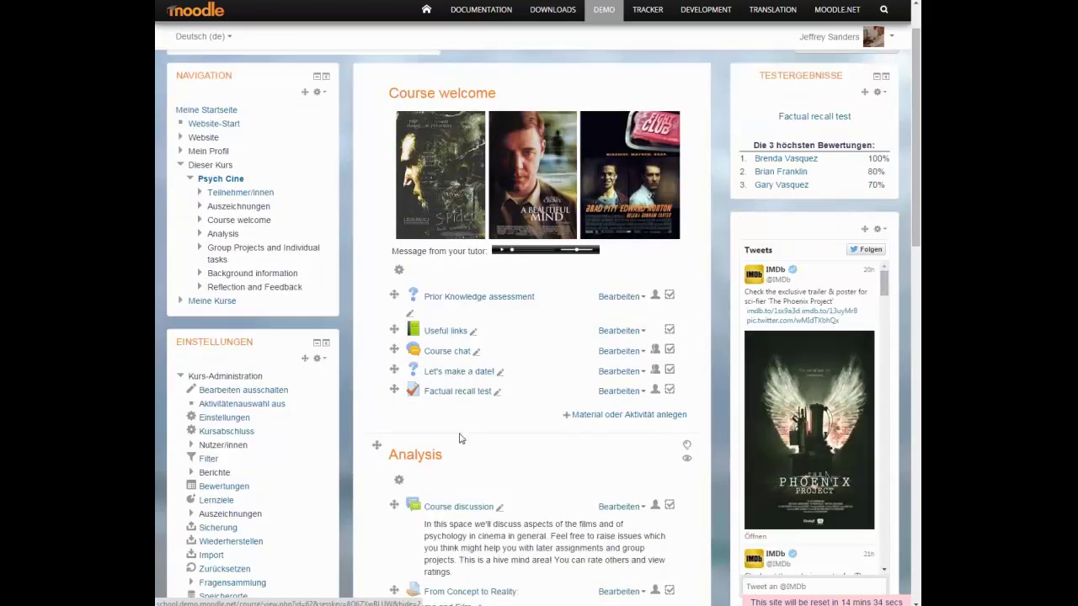
scroll(460, 438, "down", 1)
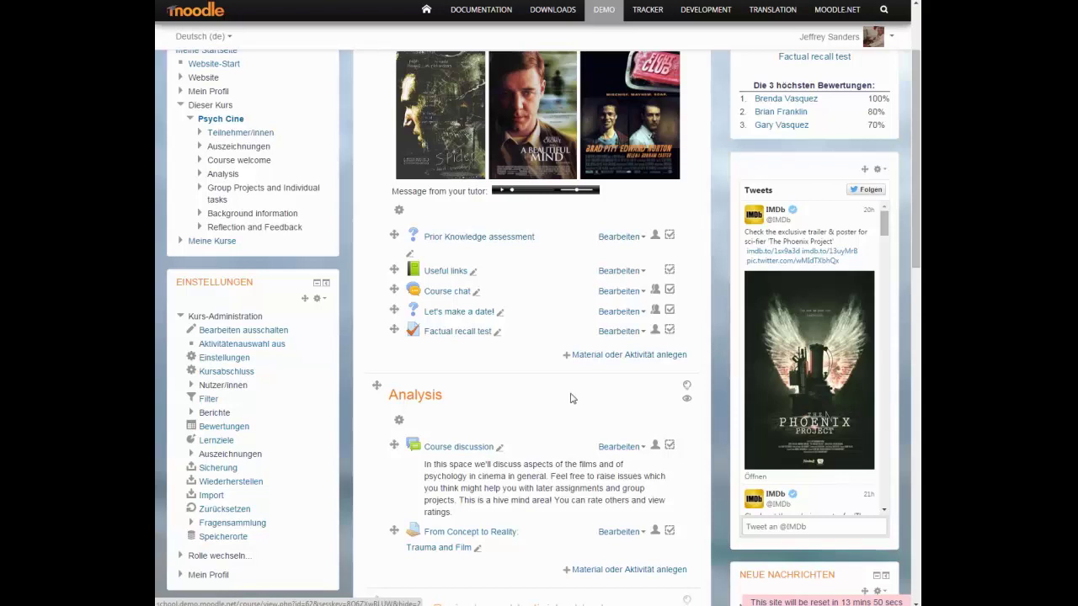
- Delete the text block containing the IMDb tweets from the course page and confirm the deletion
scroll(573, 400, "up", 3)
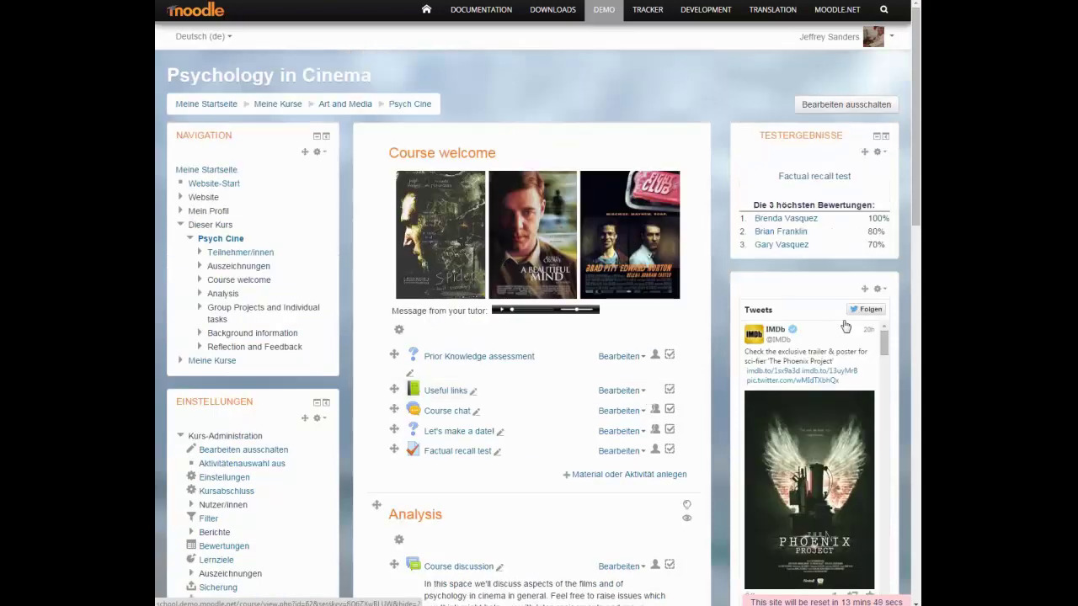
left_click(882, 290)
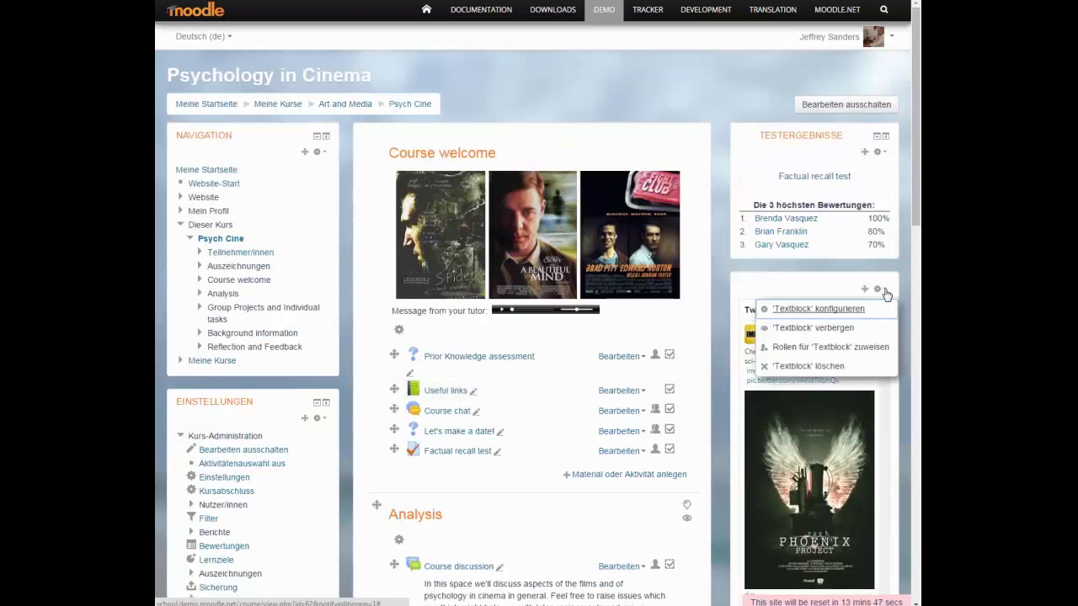
left_click(846, 368)
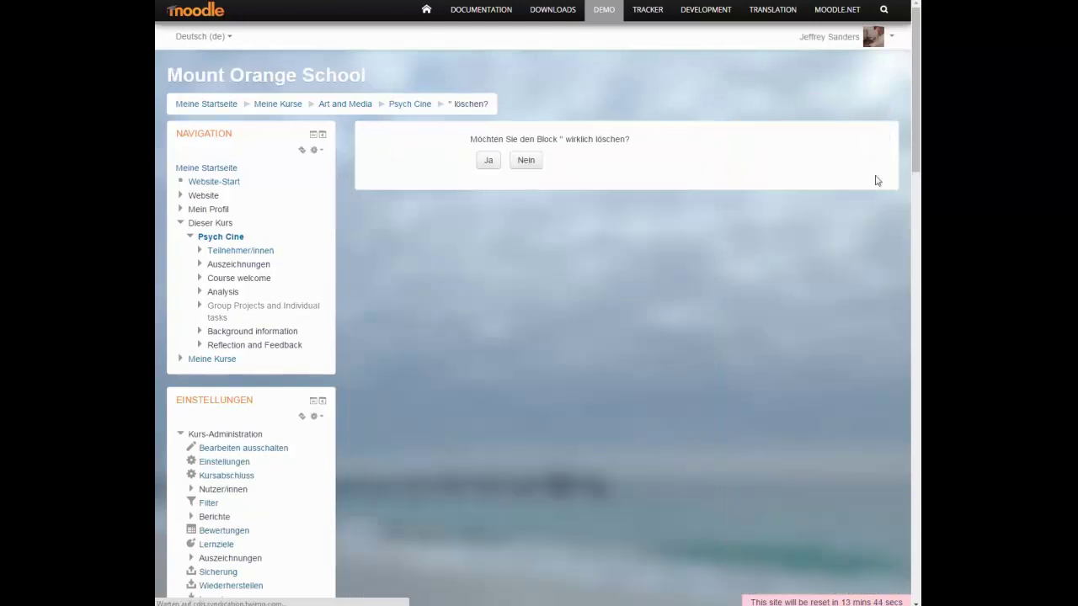
left_click(490, 160)
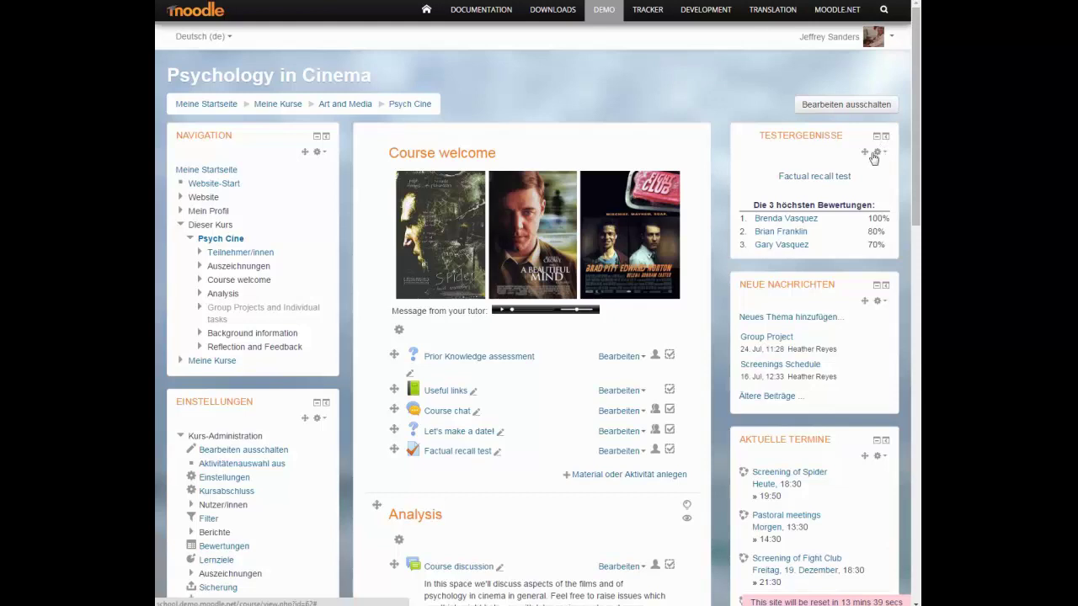
- Delete the Neue Nachrichten block from the course page and confirm the deletion
left_click_drag(874, 158, 881, 303)
left_click(881, 301)
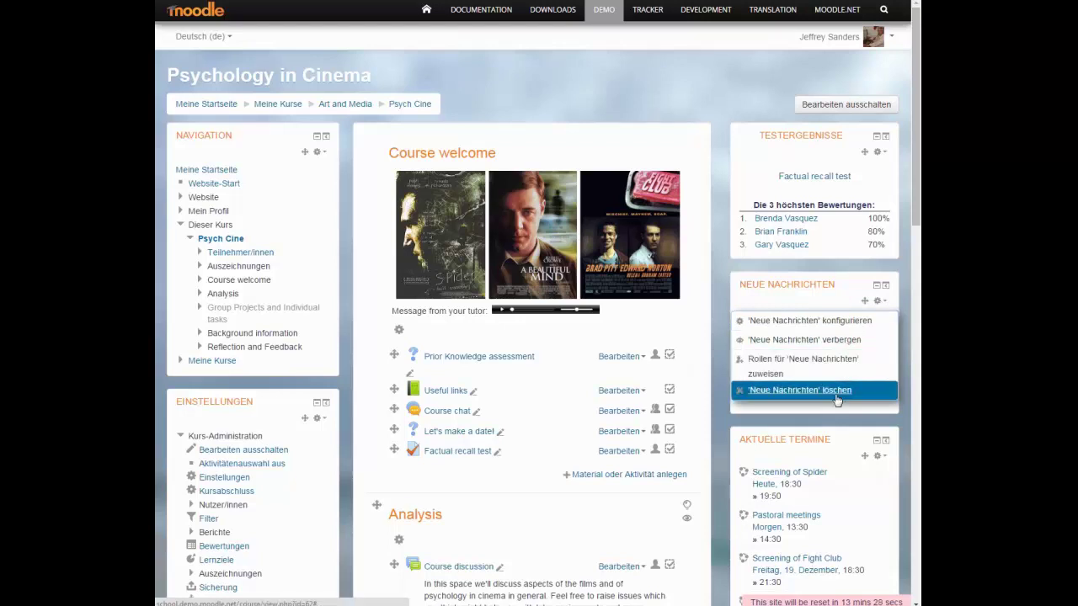
left_click(801, 390)
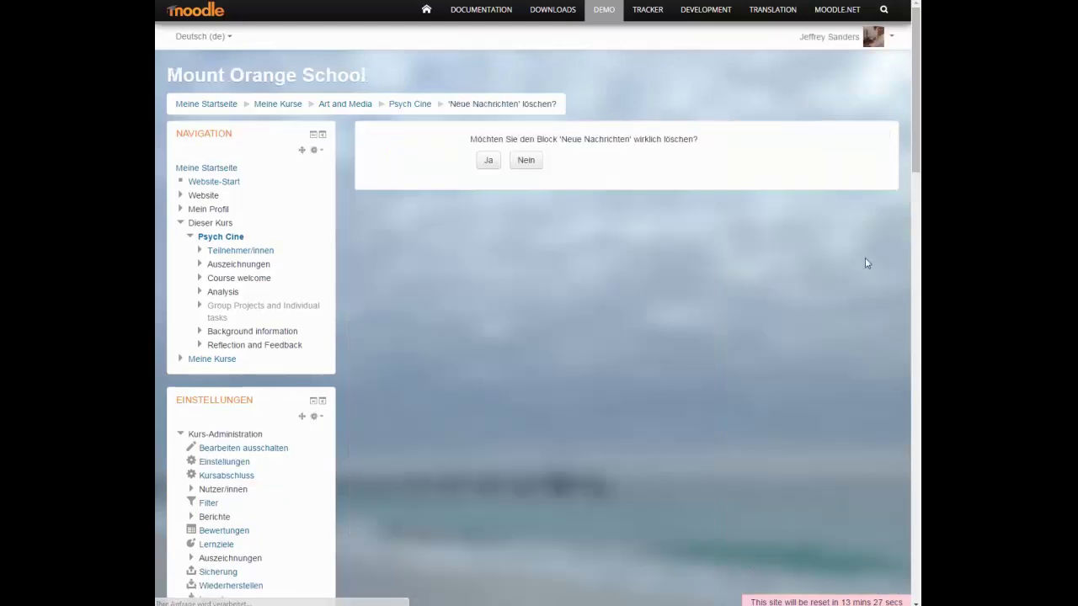
left_click(489, 165)
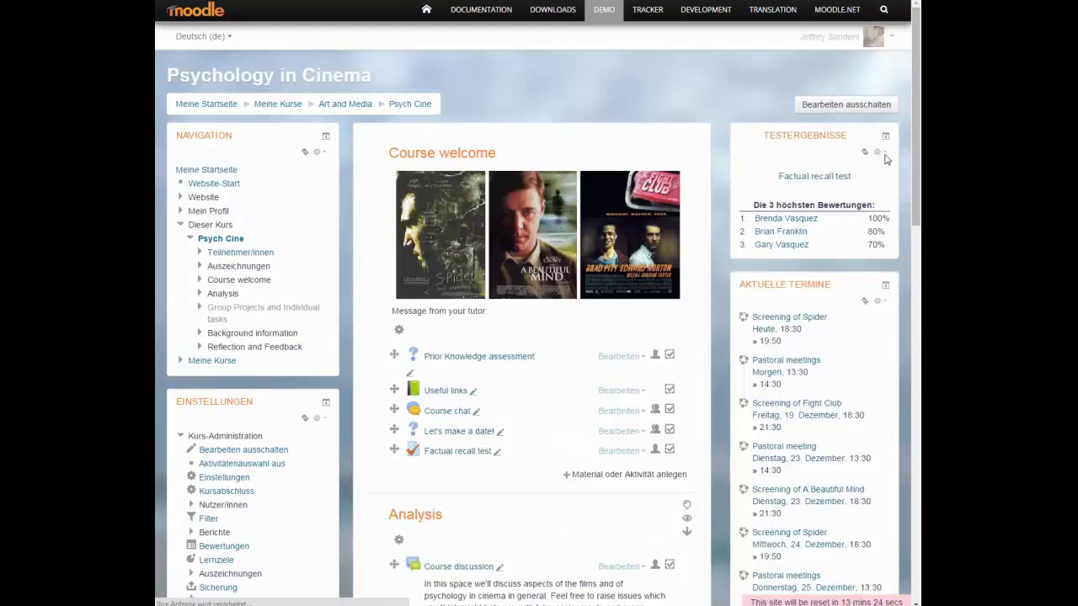
- Delete the Testergebnisse block from the course page and confirm the deletion
left_click(878, 152)
left_click(818, 233)
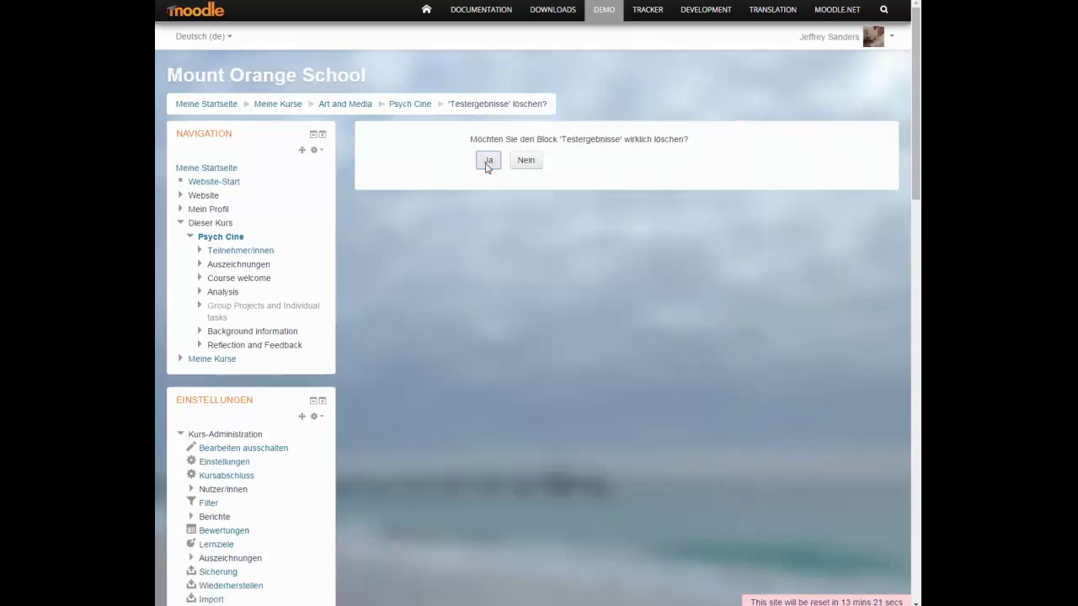
left_click(489, 161)
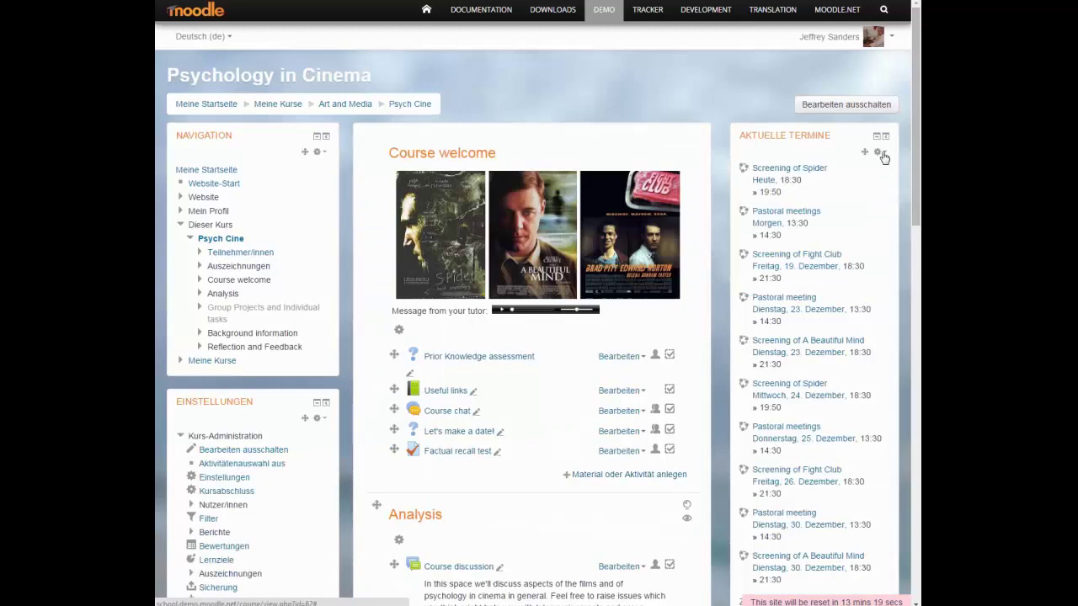
- Delete the Aktuelle Termine block from the course page and confirm the deletion
left_click(881, 155)
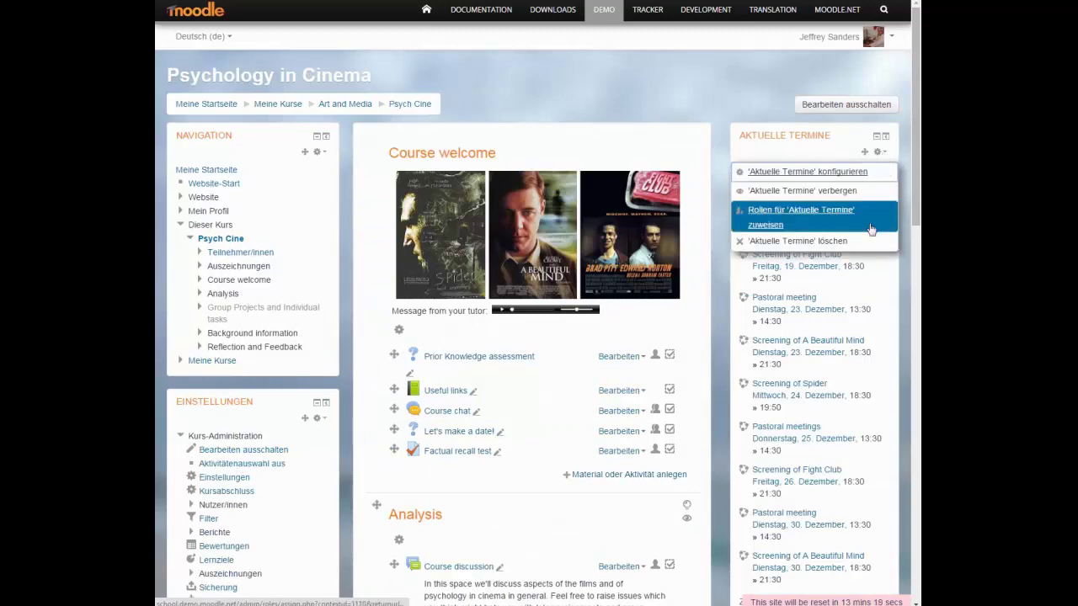
left_click(832, 244)
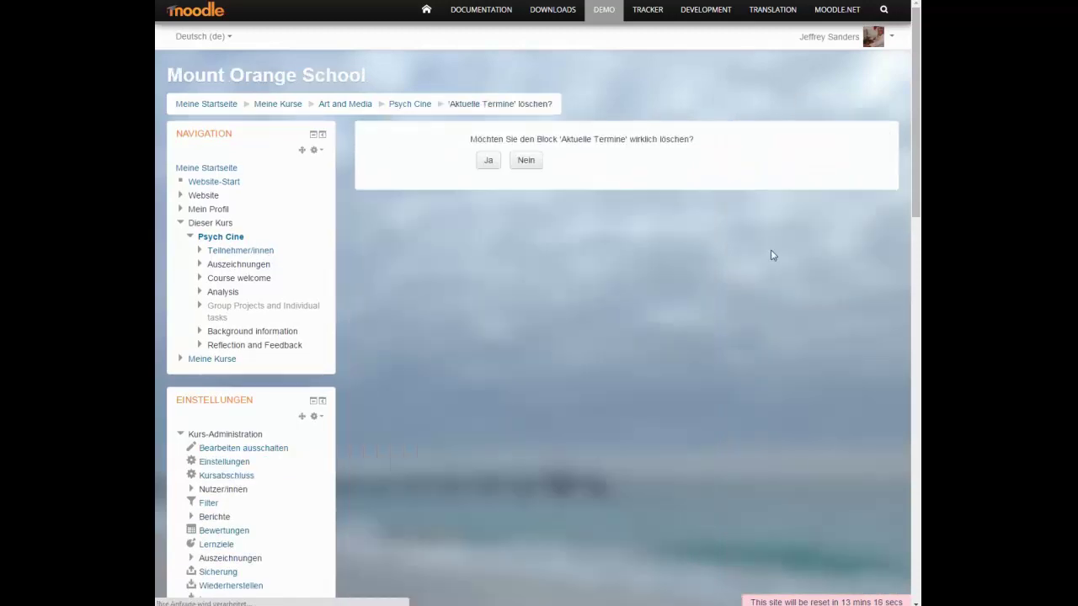
left_click(489, 161)
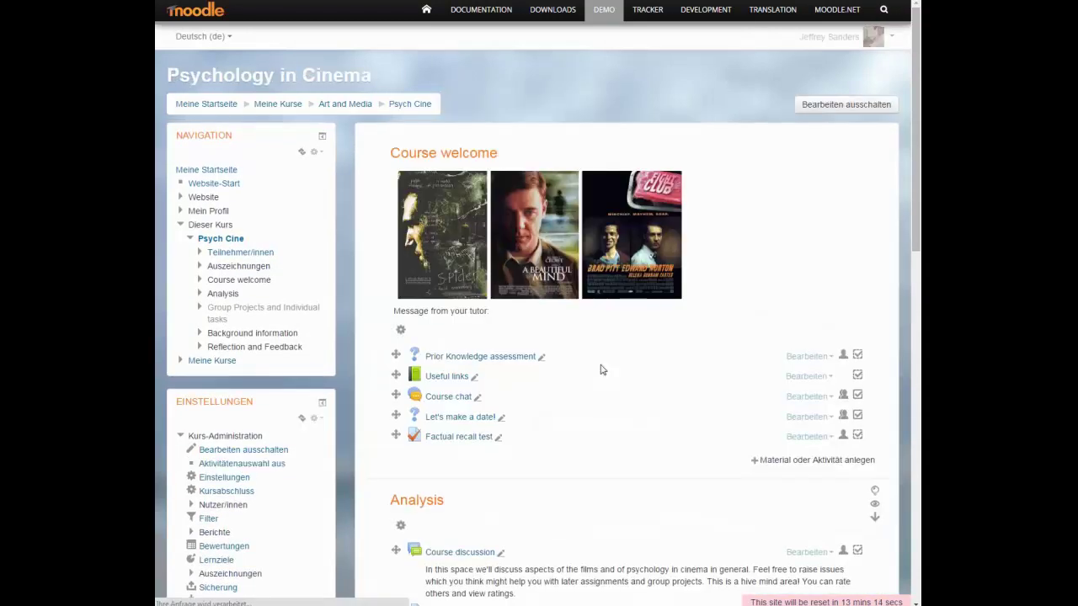
- Look over the course page's sections, from Course welcome down to Background information, and the remaining blocks
scroll(698, 371, "down", 2)
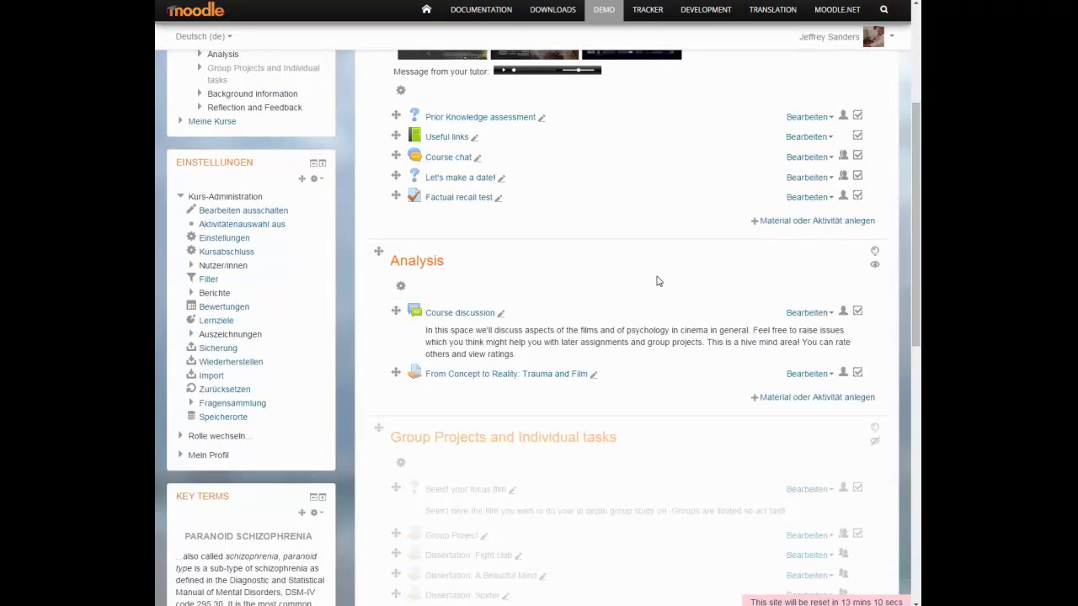
scroll(623, 291, "up", 2)
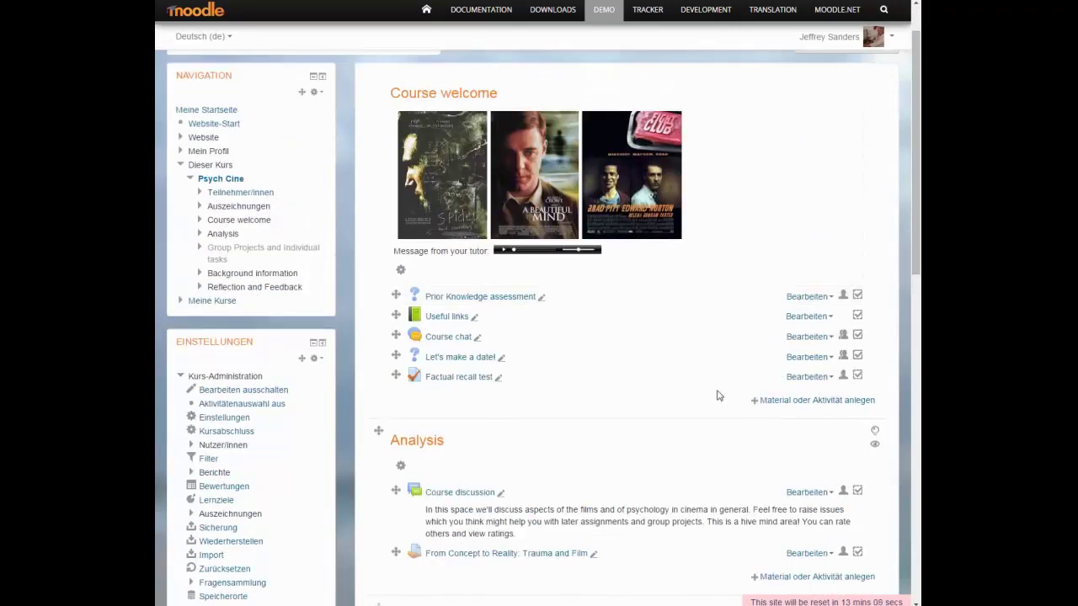
scroll(720, 396, "down", 1)
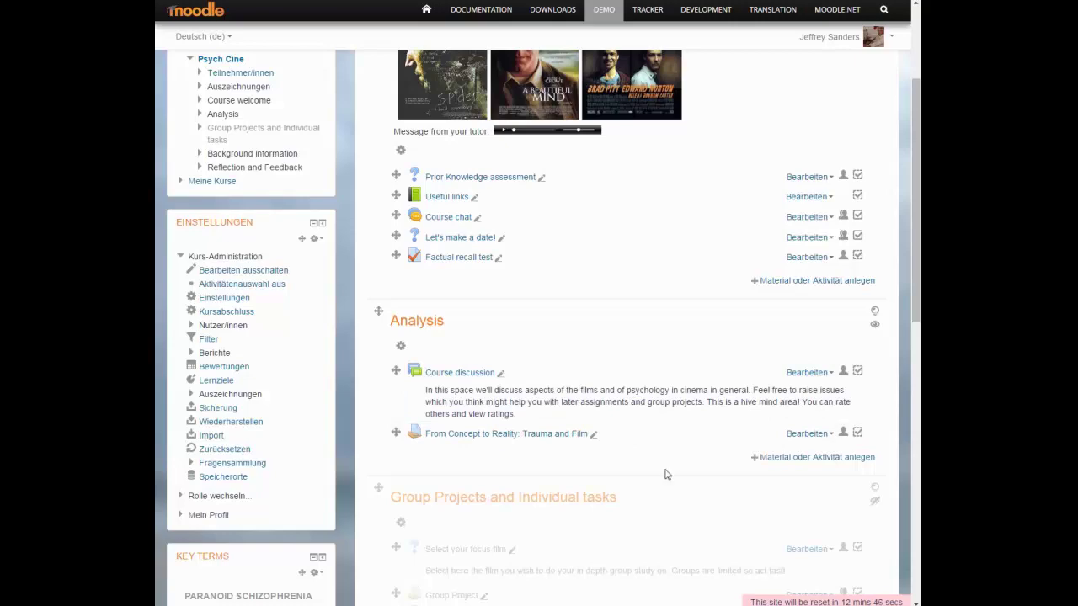
scroll(602, 286, "down", 4)
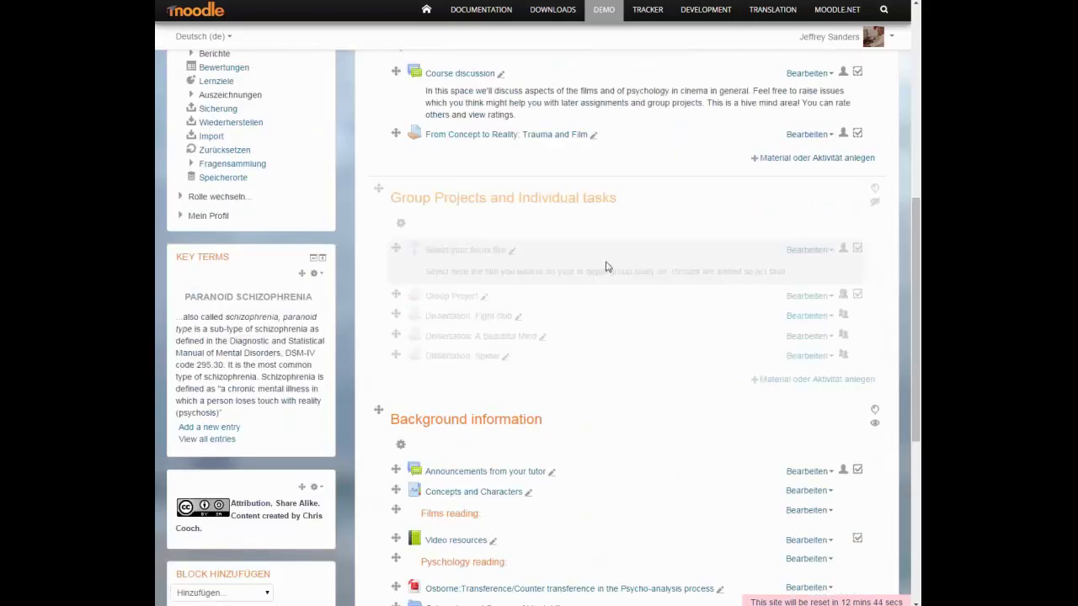
scroll(589, 294, "down", 5)
scroll(551, 320, "up", 5)
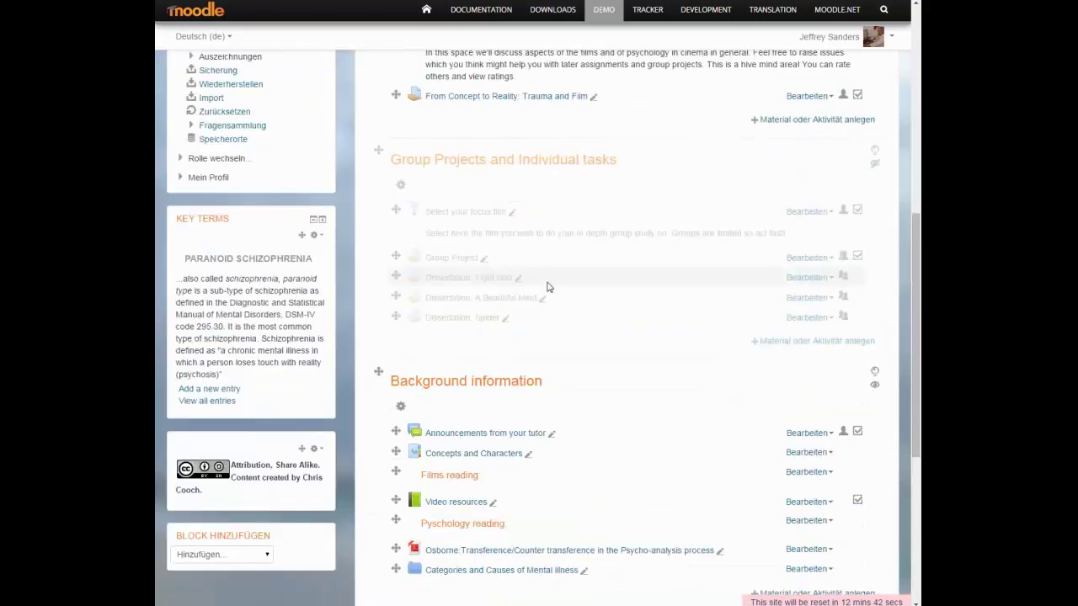
scroll(556, 299, "up", 4)
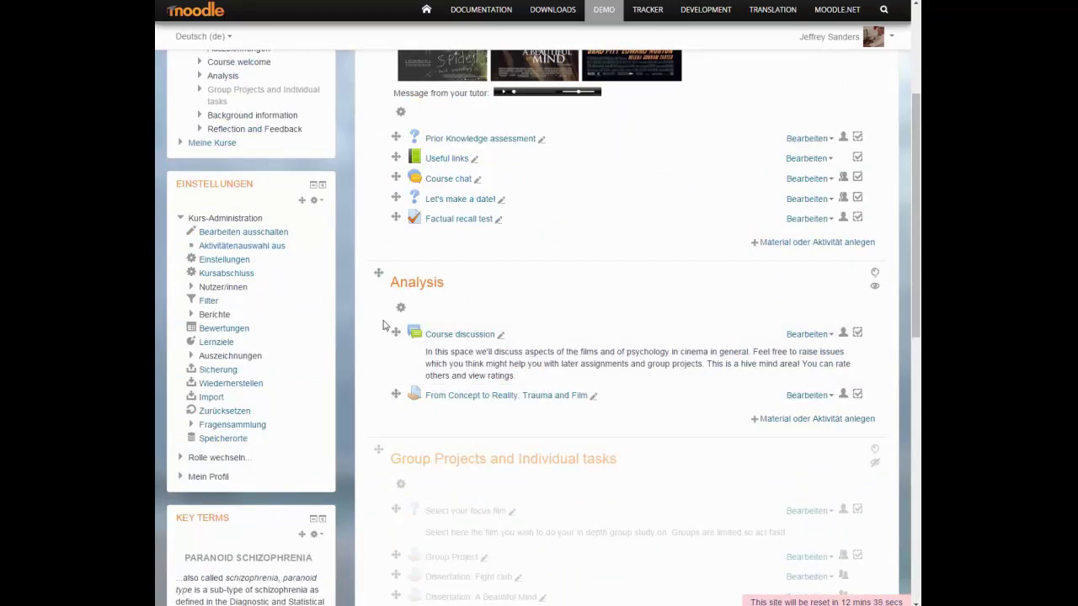
- Open the settings of the Psychology in Cinema course and choose Themenformat as the course format
left_click(243, 261)
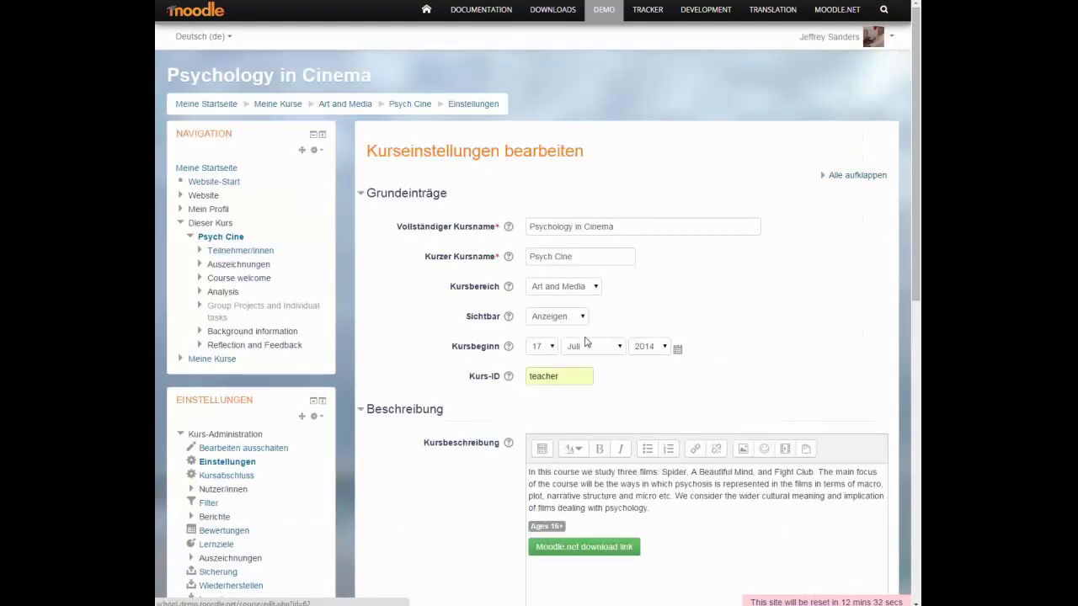
scroll(585, 340, "down", 5)
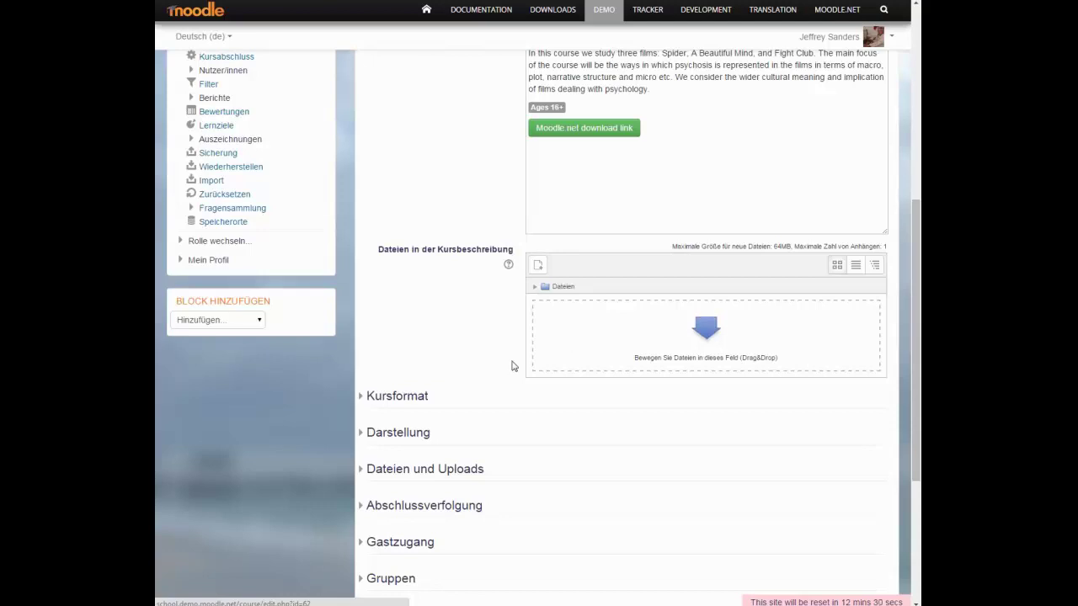
left_click(413, 396)
scroll(497, 401, "down", 1)
left_click(585, 311)
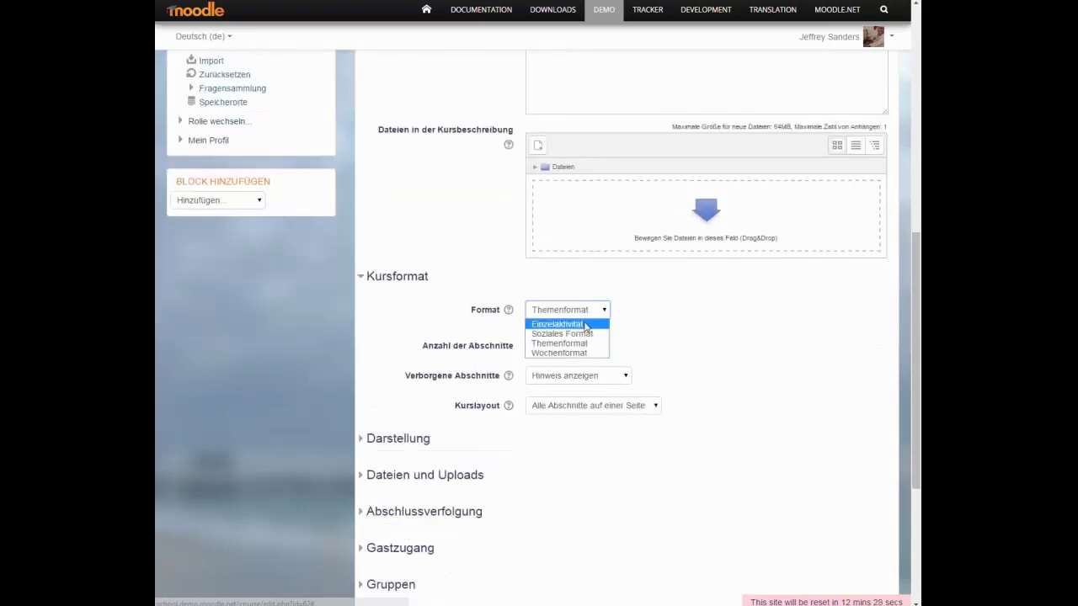
left_click(583, 344)
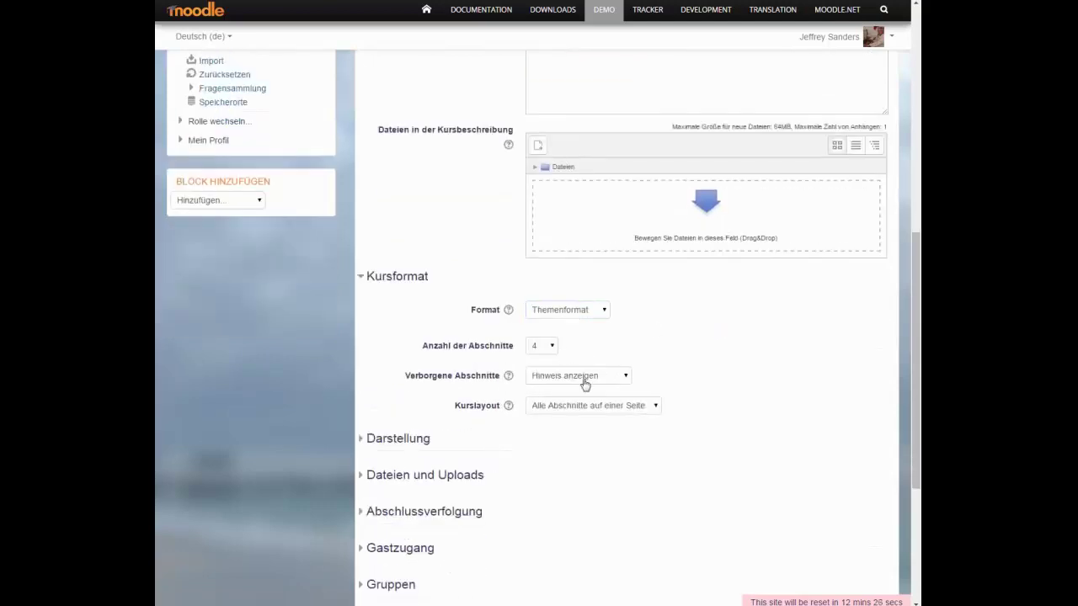
- Set the Kurslayout to Nur ein Abschnitt pro Seite and save the course settings
left_click(598, 405)
left_click(608, 434)
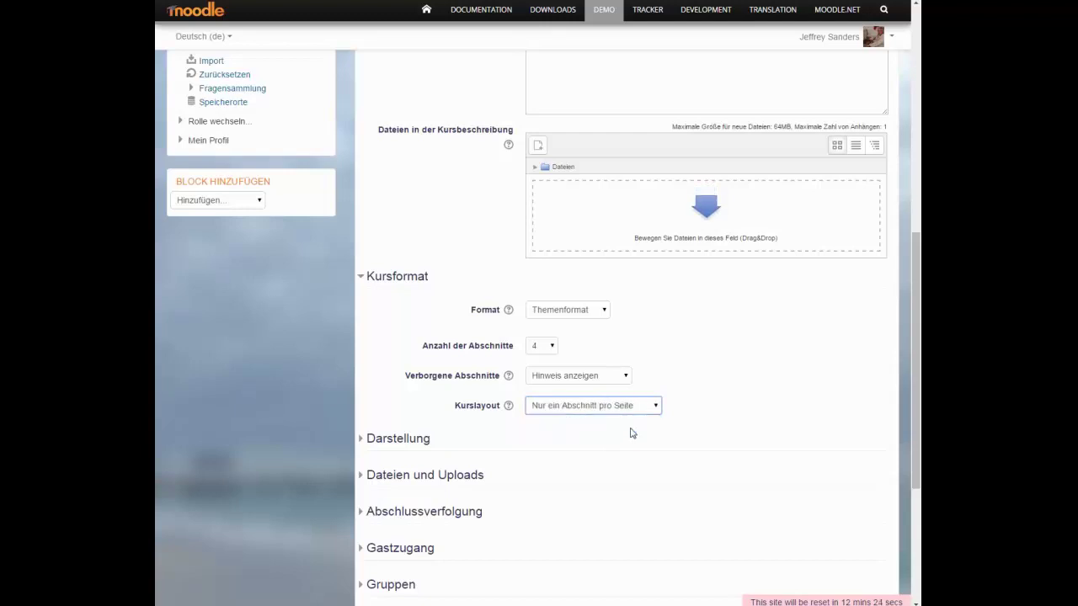
scroll(632, 431, "down", 3)
left_click(623, 415)
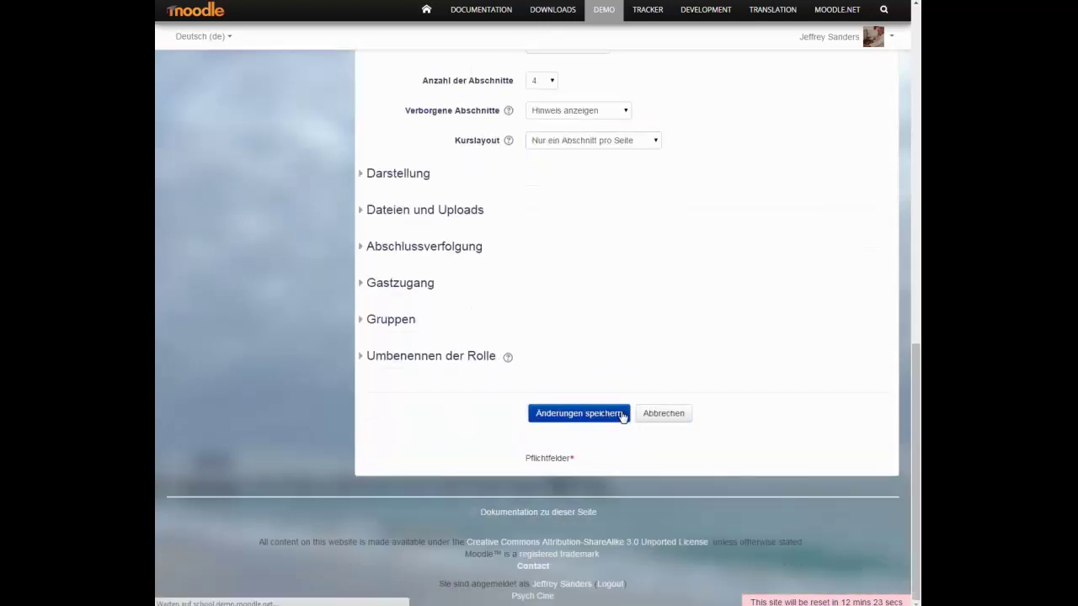
- Turn editing off for the course and examine how the sections are laid out on the course page
scroll(622, 417, "down", 2)
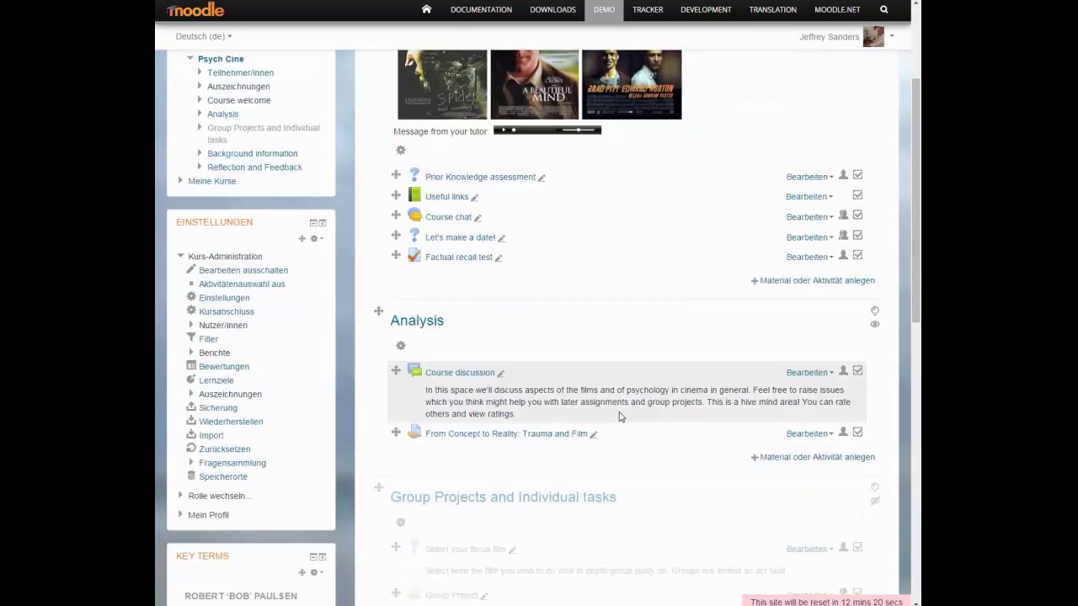
scroll(619, 417, "down", 3)
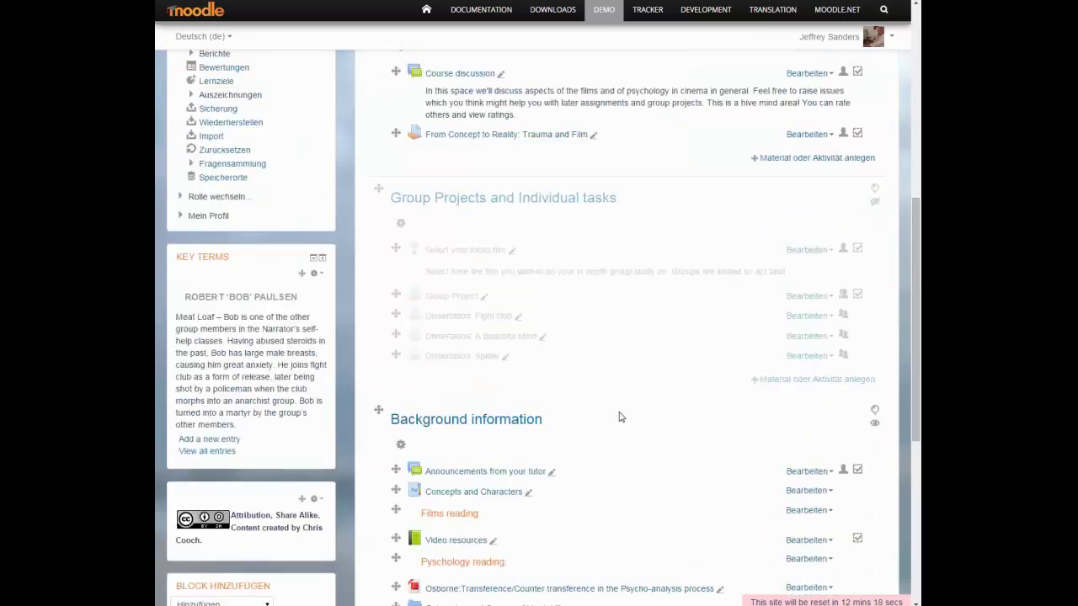
scroll(621, 414, "up", 5)
scroll(631, 387, "up", 1)
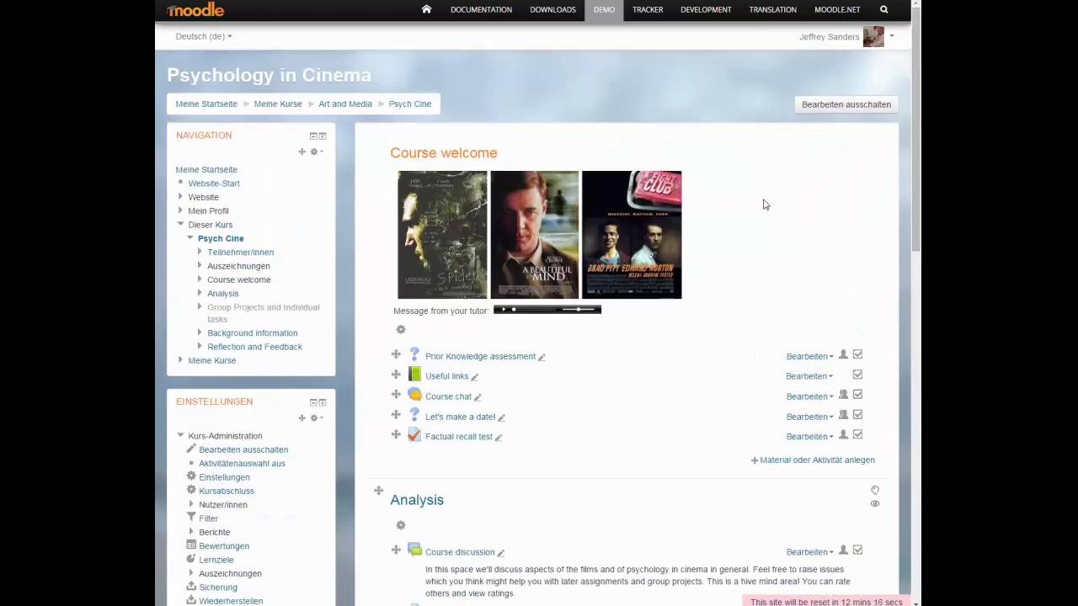
left_click(841, 106)
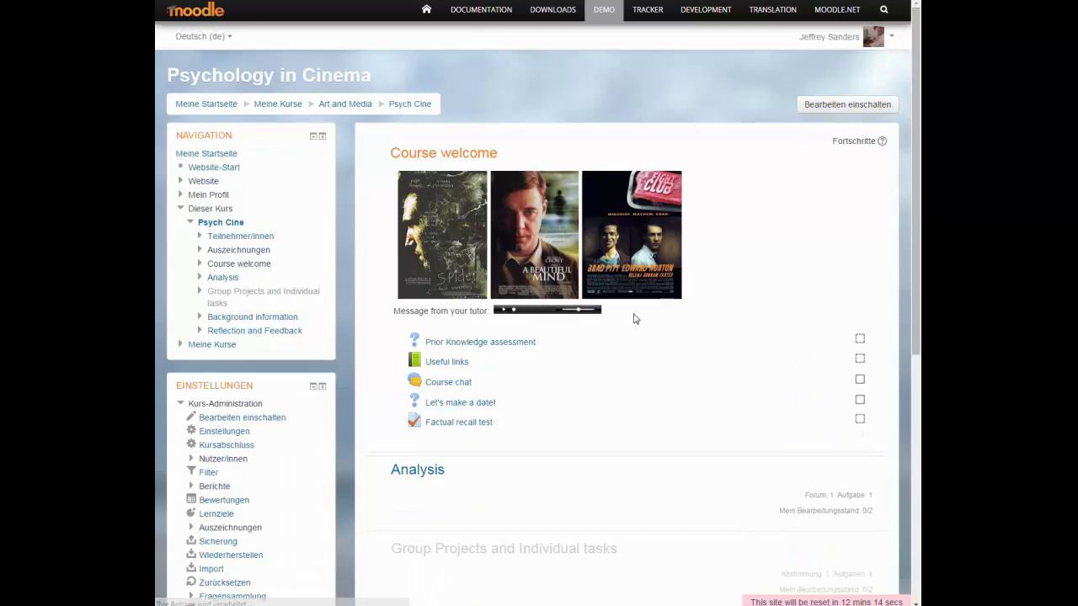
scroll(642, 321, "down", 2)
scroll(640, 320, "down", 2)
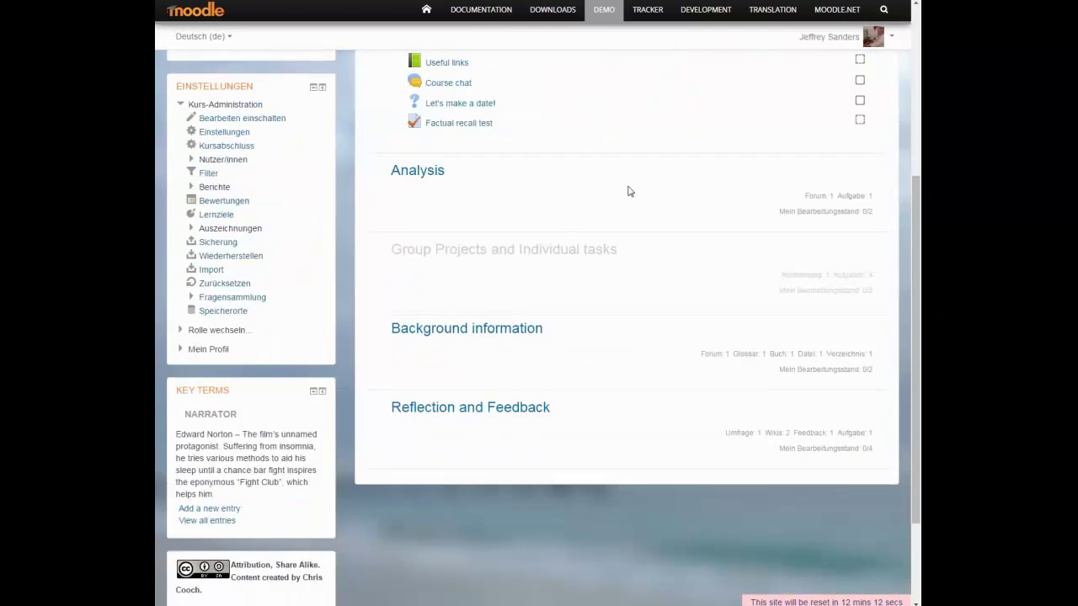
- Open the Analysis section on its own page and page forward through Group Projects and Individual tasks to Background information
left_click(430, 175)
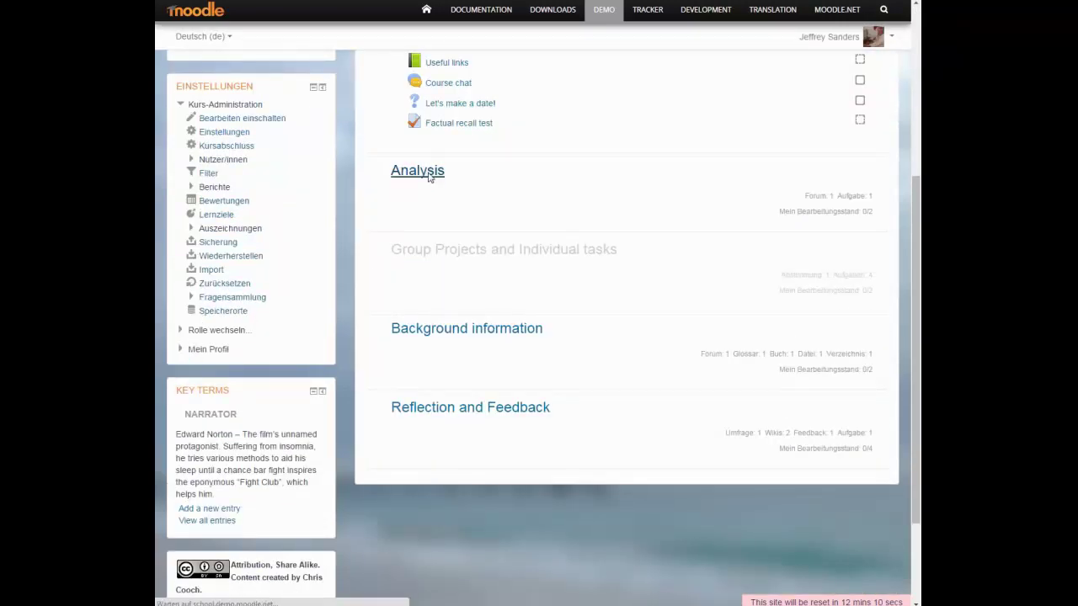
scroll(412, 273, "down", 3)
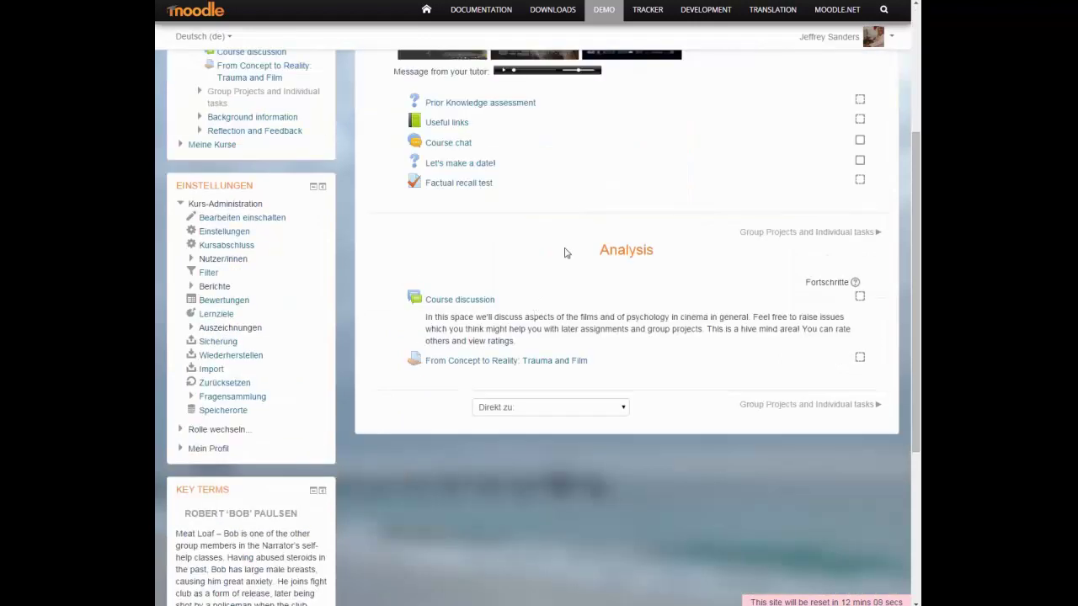
left_click(879, 234)
scroll(881, 236, "down", 2)
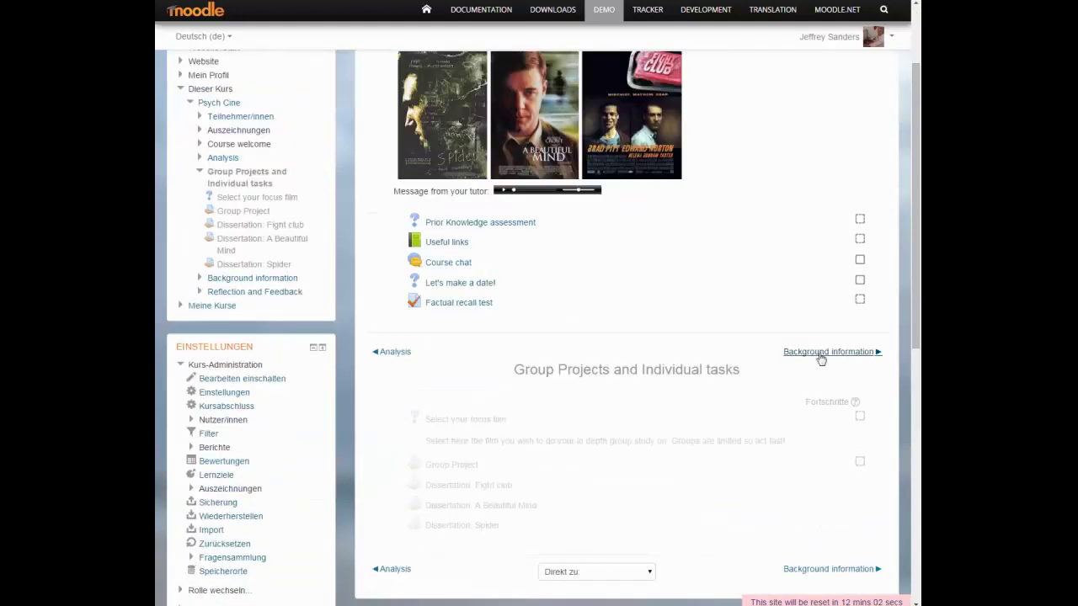
left_click(821, 355)
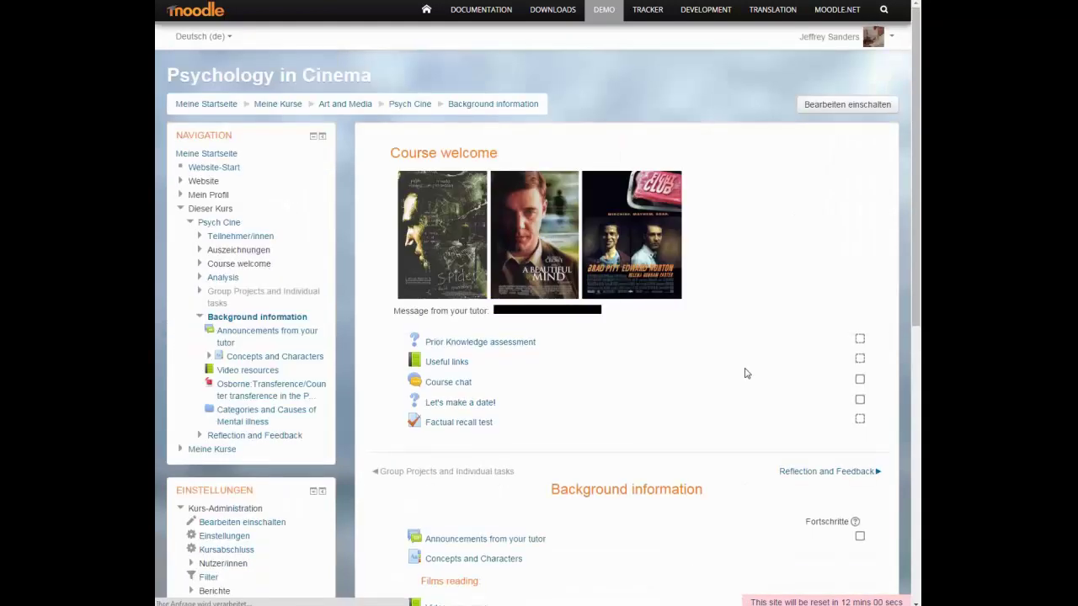
scroll(745, 373, "down", 3)
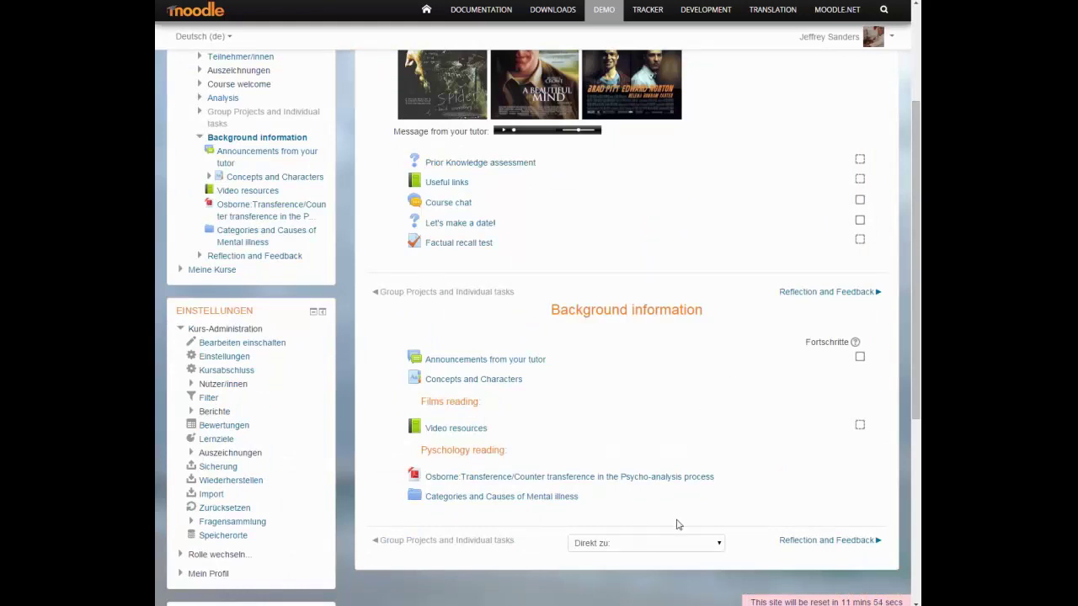
scroll(661, 505, "up", 3)
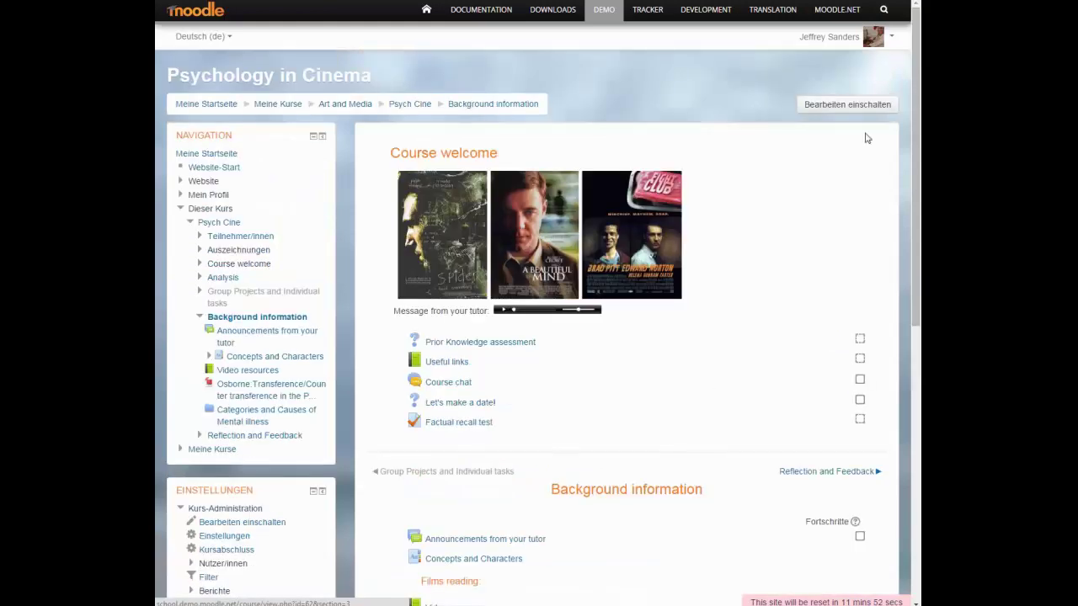
- Turn course editing on and open the selection of resources and activities for the Course welcome section
left_click(848, 104)
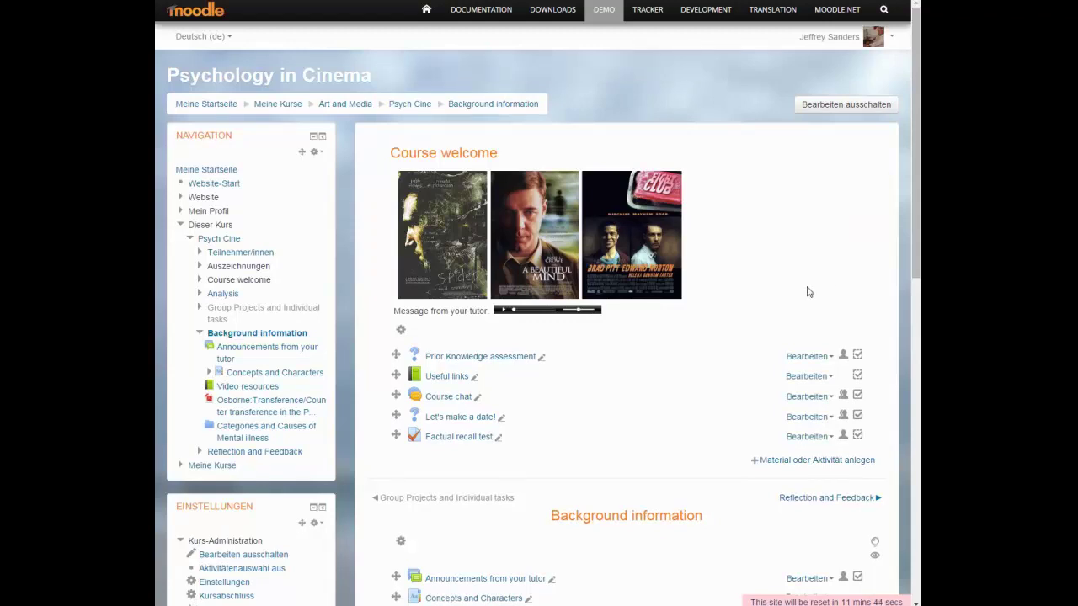
scroll(804, 295, "down", 3)
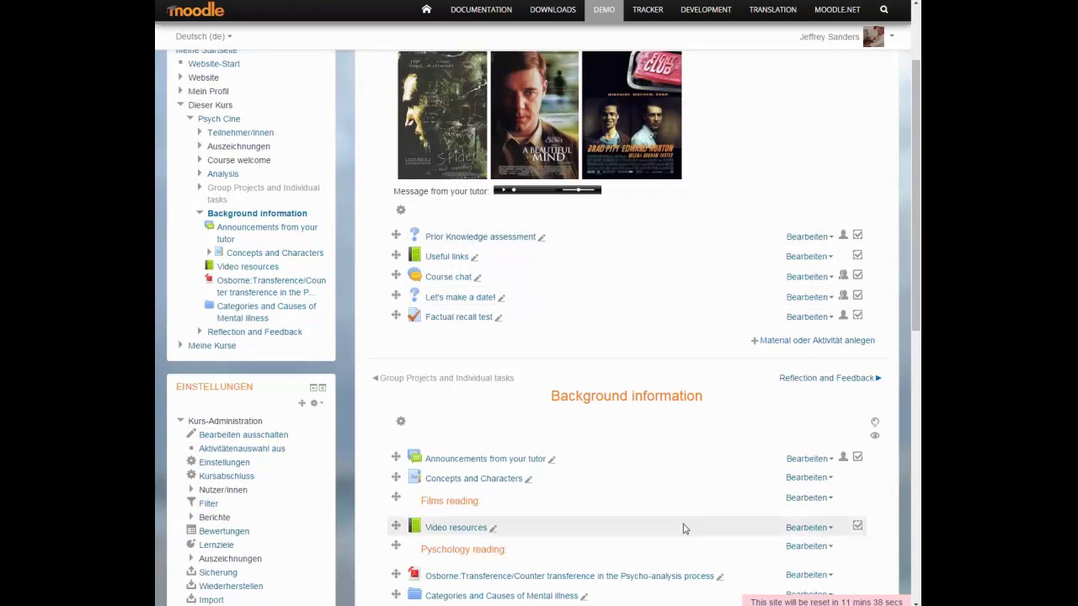
scroll(672, 479, "down", 3)
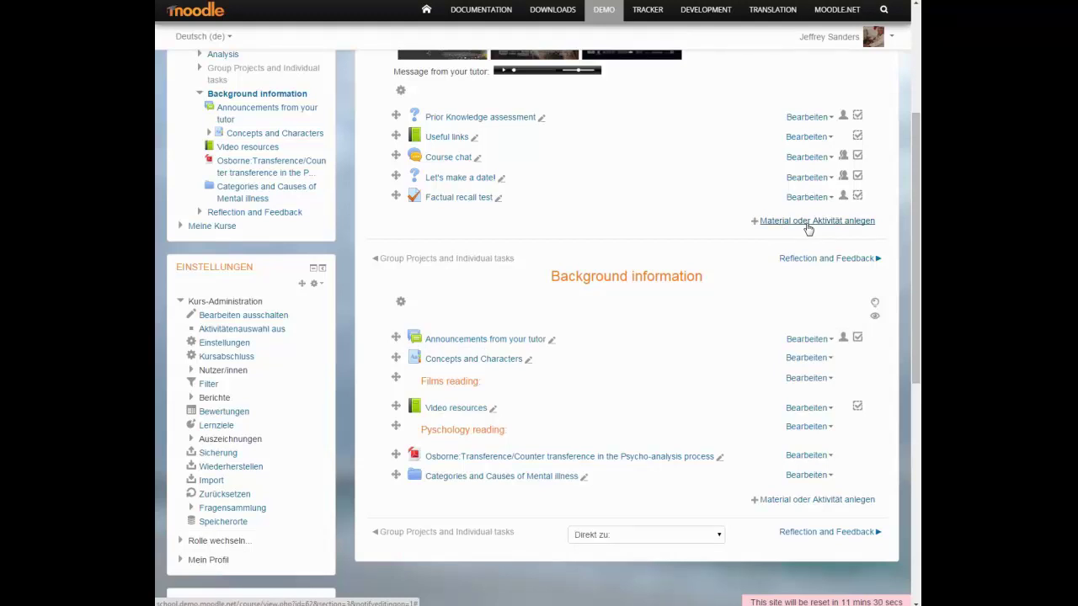
left_click(773, 224)
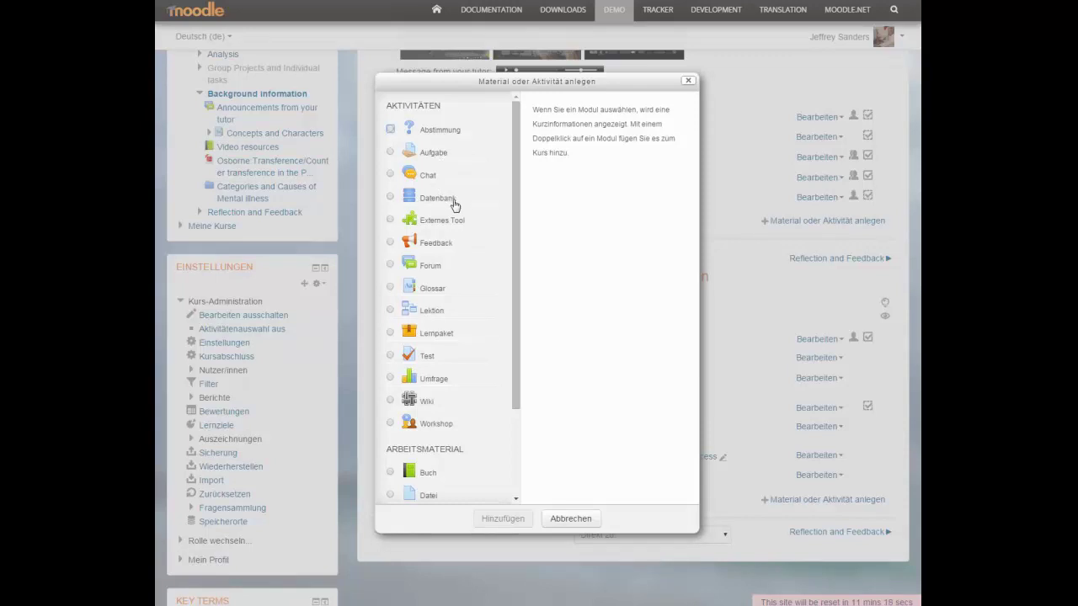
- Read the descriptions of activity types such as Aufgabe, Datenbank, Externes Tool, Forum and Glossar
left_click(441, 157)
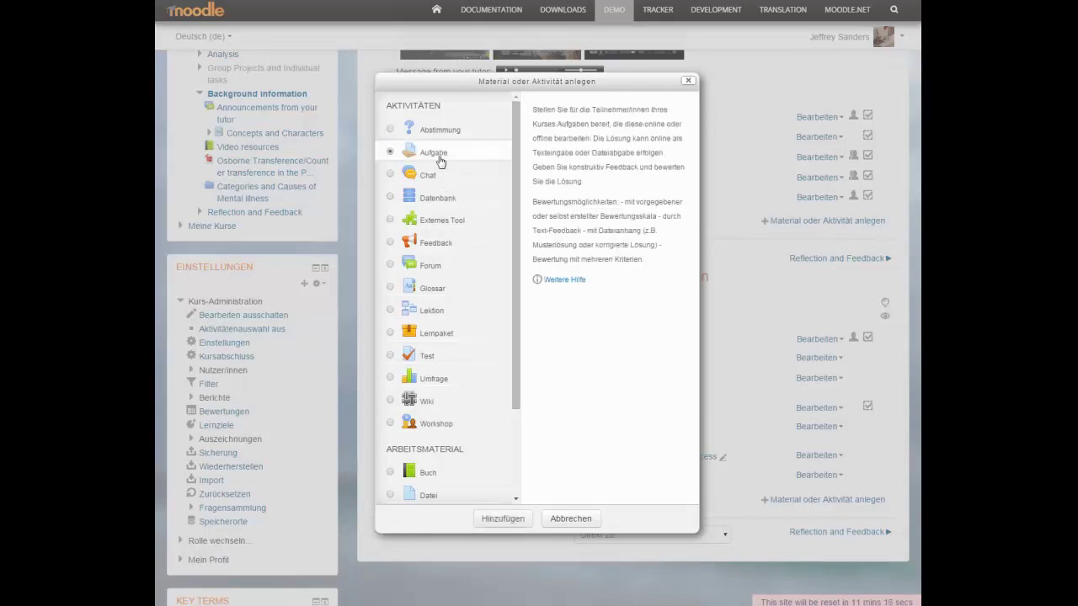
left_click(442, 199)
left_click(449, 223)
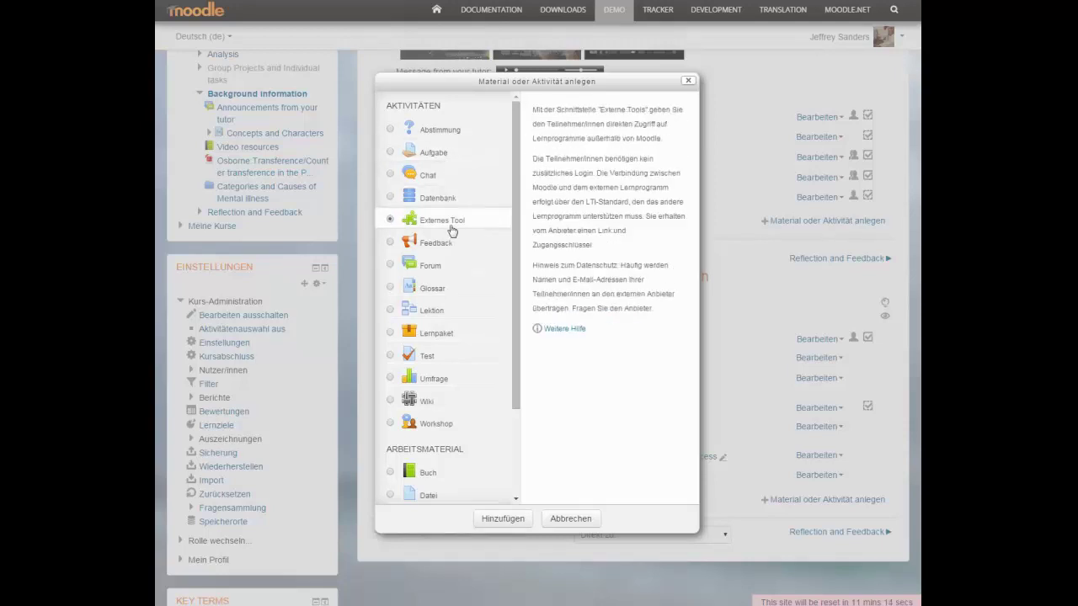
left_click(440, 264)
left_click(440, 289)
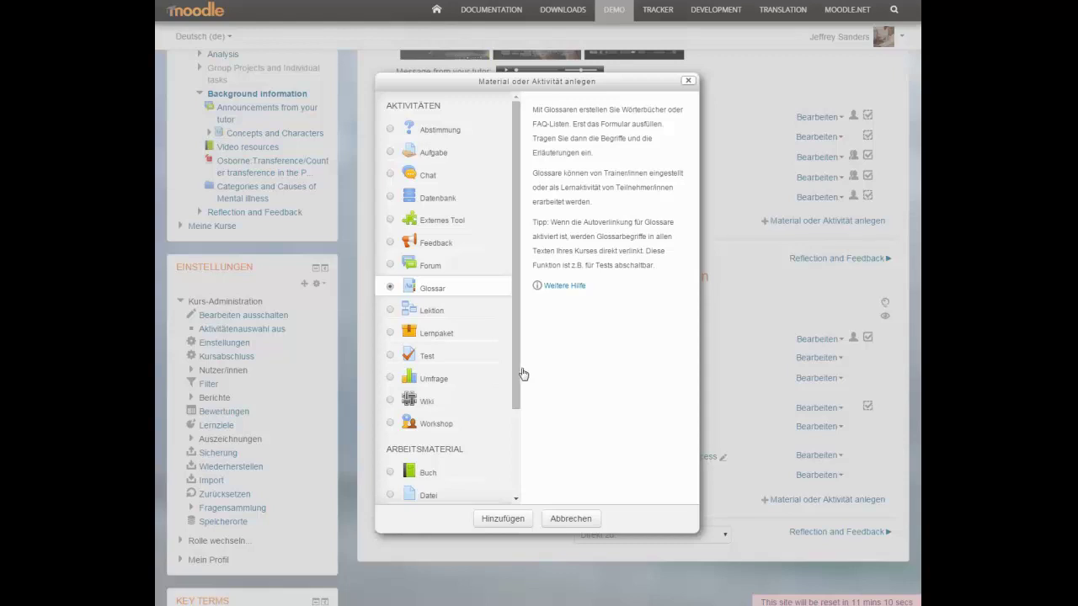
left_click(436, 152)
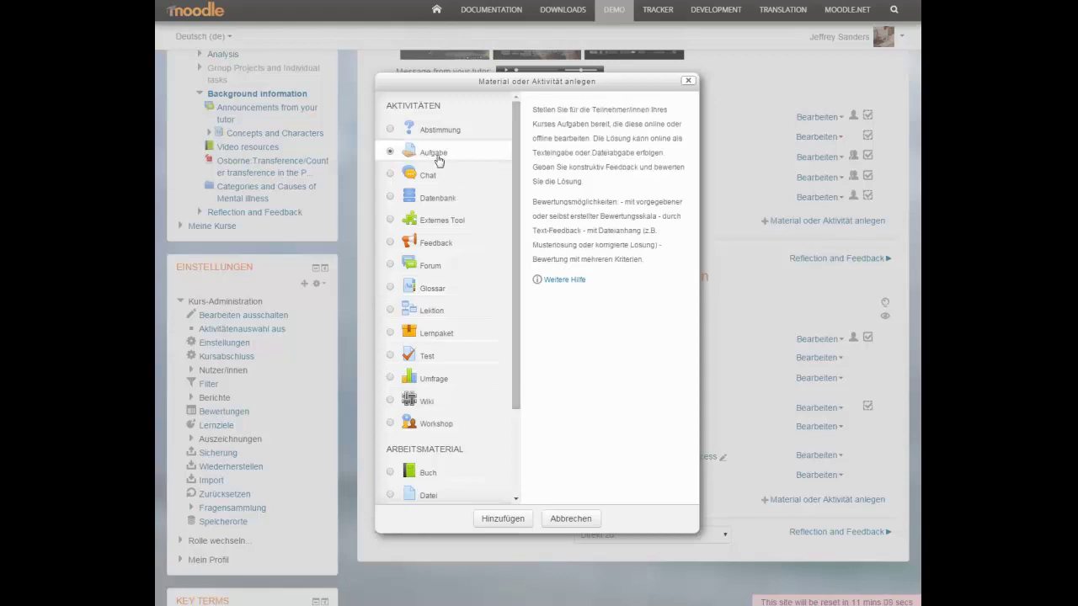
- Choose Abstimmung as the activity type and open the form for adding it to the Course welcome section
left_click(437, 130)
left_click(505, 518)
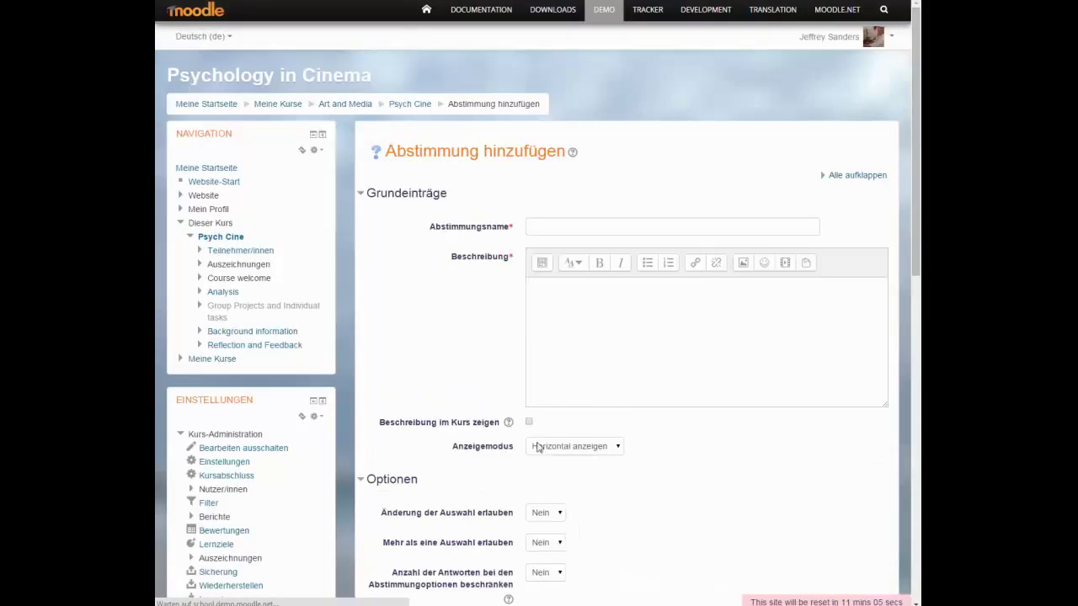
- Name the new poll "Abstimmung" and enter "dfsdf" as its description
left_click(558, 228)
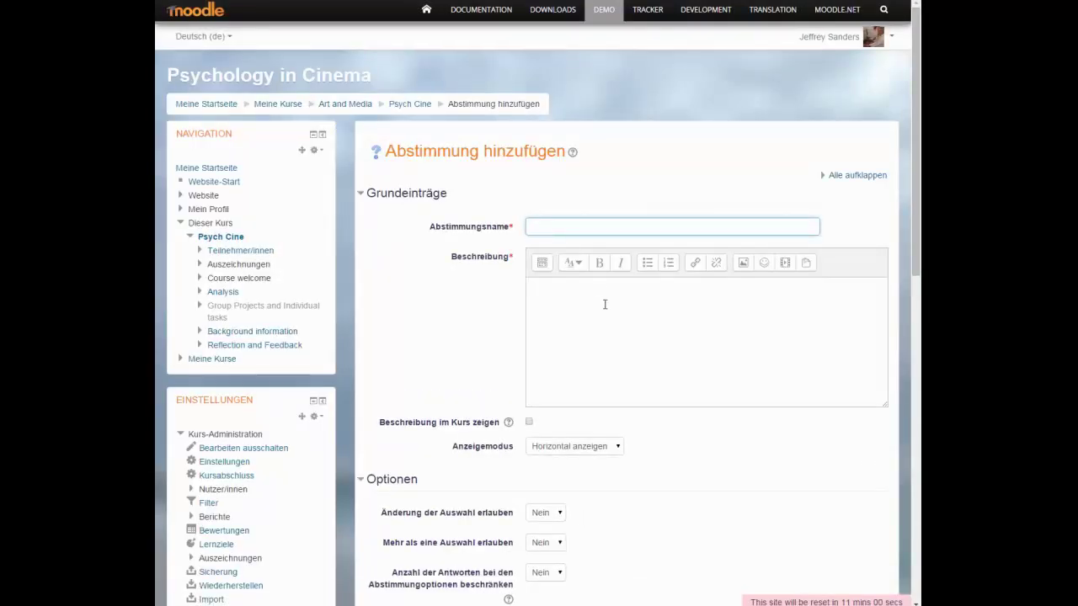
type("Abstimmung")
left_click(605, 306)
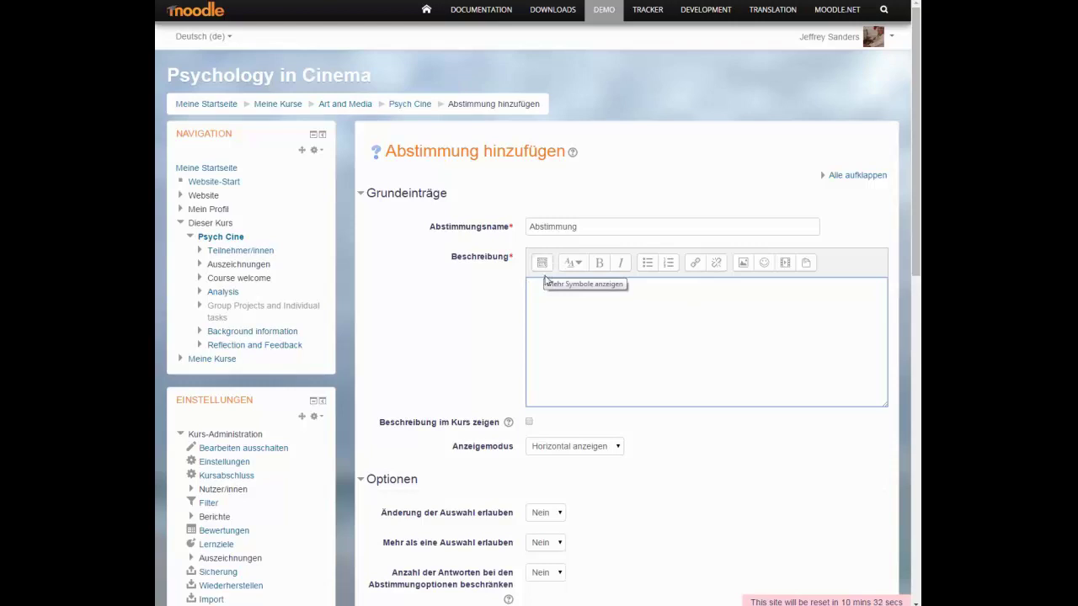
scroll(494, 332, "down", 2)
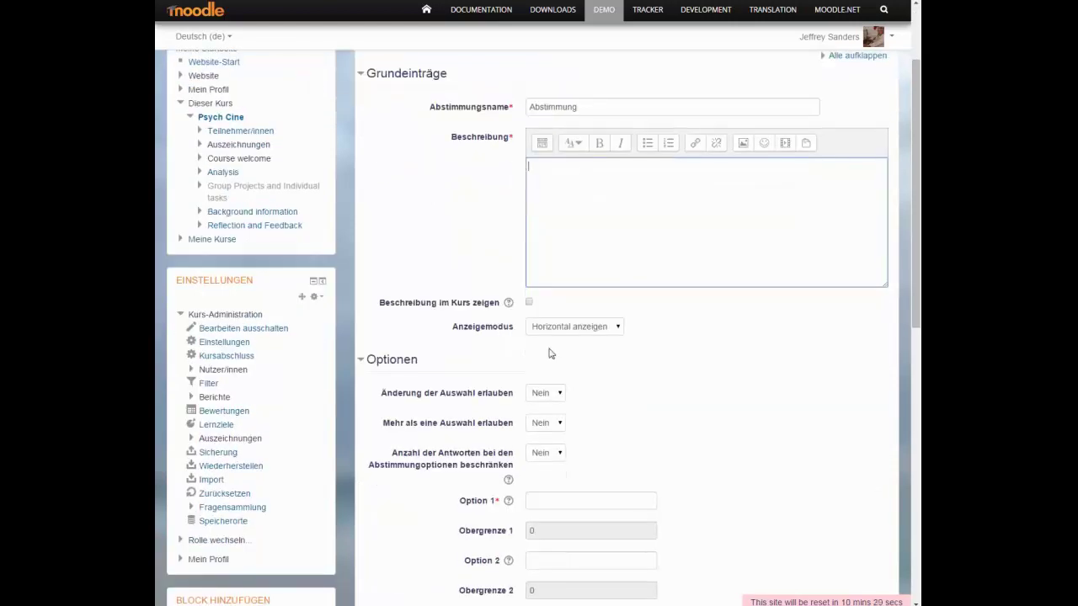
type("Hallo")
scroll(648, 371, "down", 2)
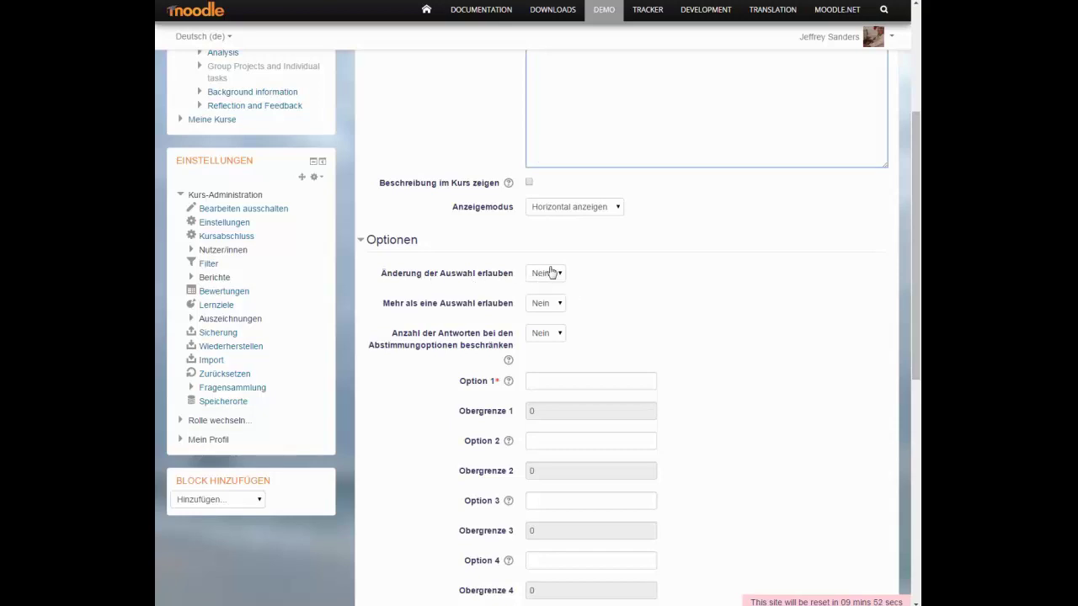
scroll(591, 268, "down", 2)
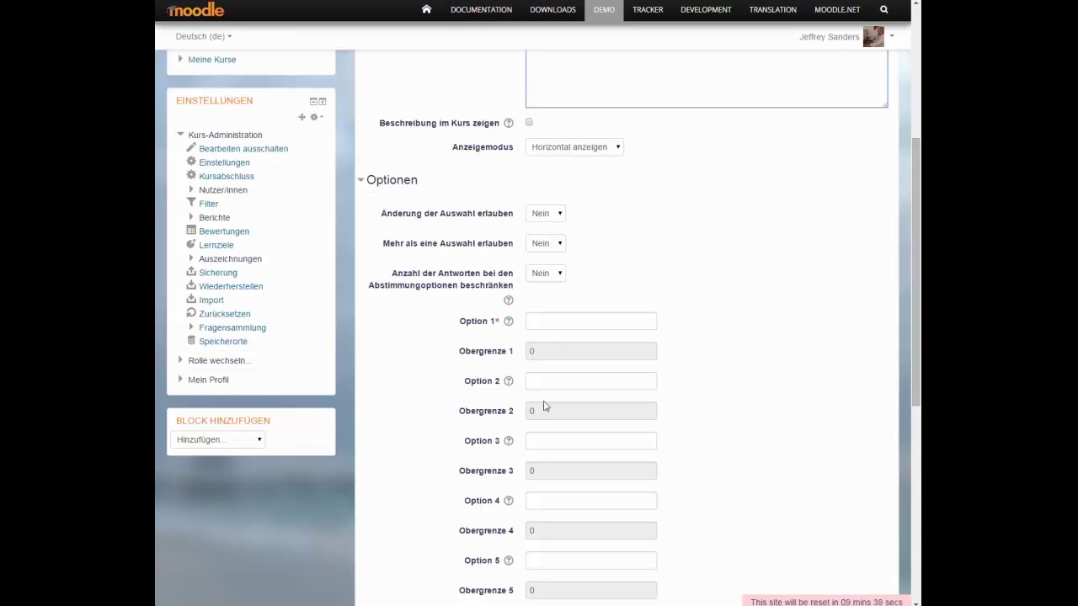
- Enter "Ref 1" as Option 1, turn on the limit on responses per option and set Obergrenze 1 to 3
left_click(548, 322)
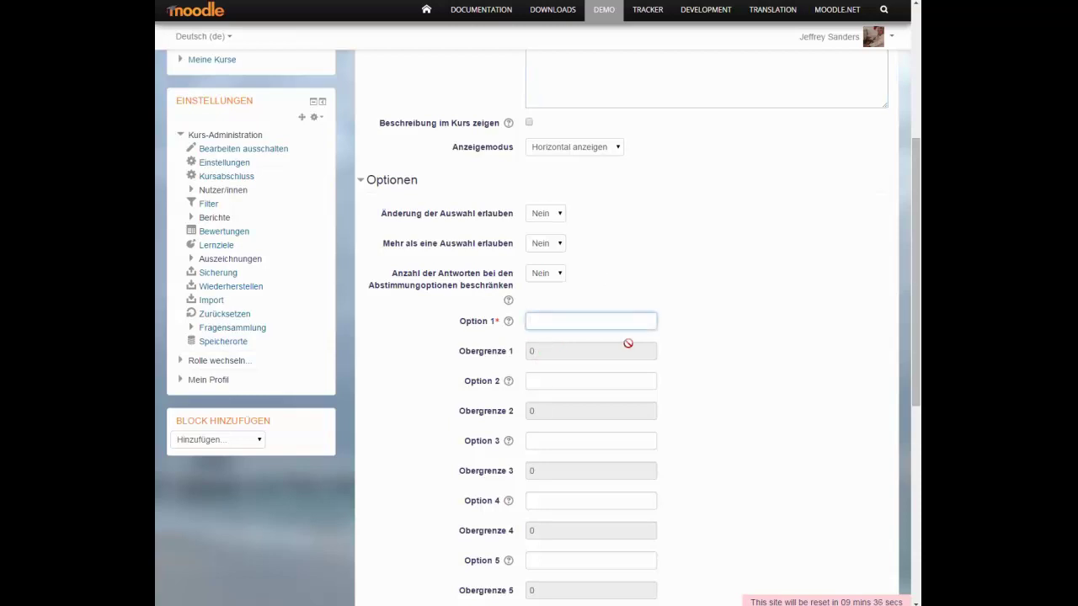
type("Ref 1")
left_click(546, 273)
left_click(544, 295)
left_click(526, 351)
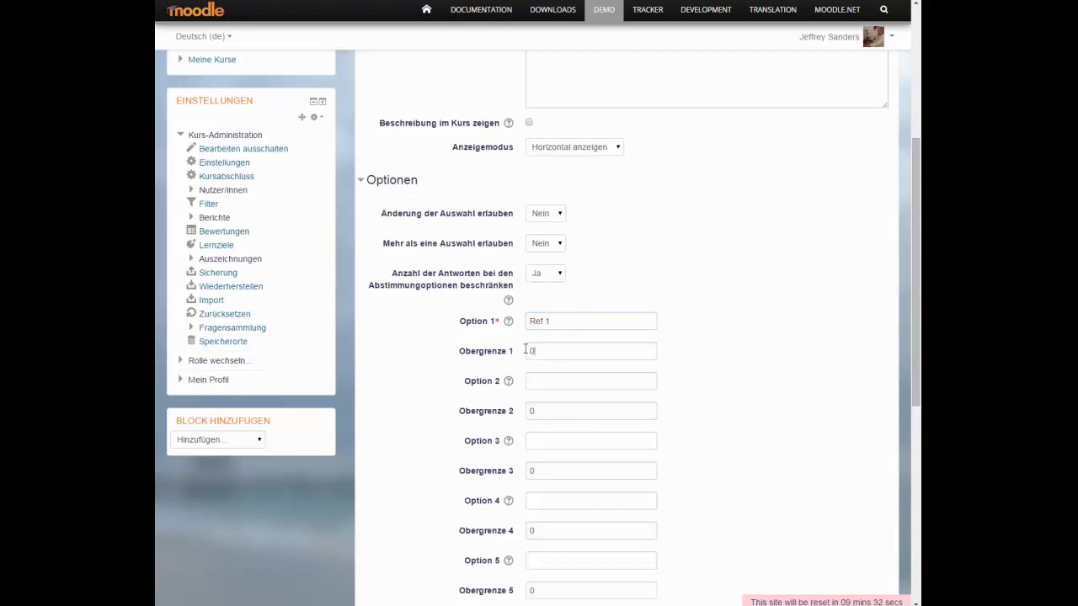
key("BackSpace")
type("3")
- Enter "Ref 2" as Option 2 and set Obergrenze 2 to 2
left_click(561, 381)
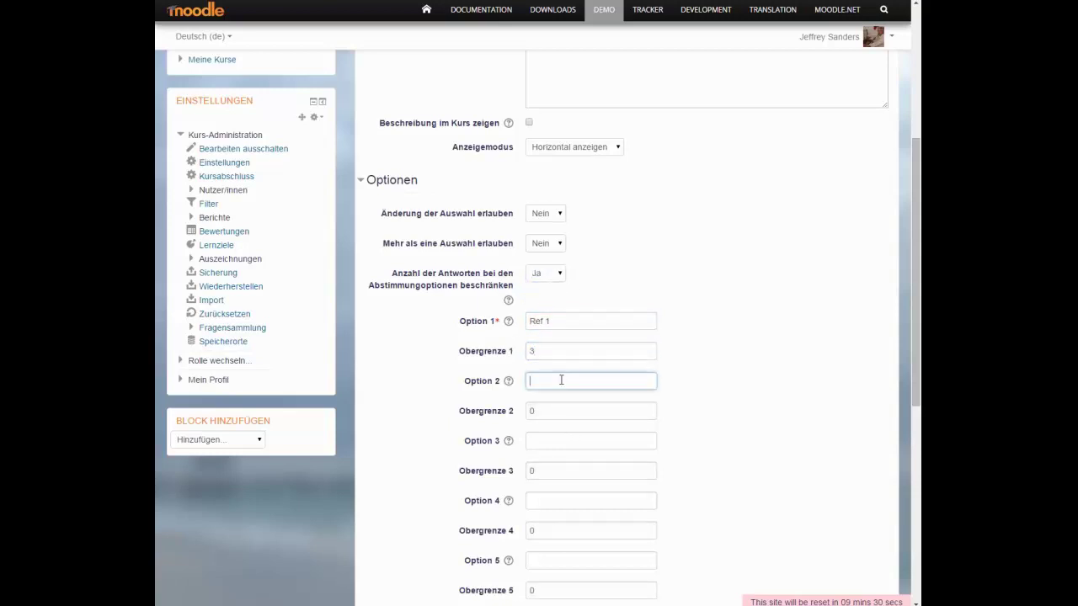
type("Ref 2")
key("Tab")
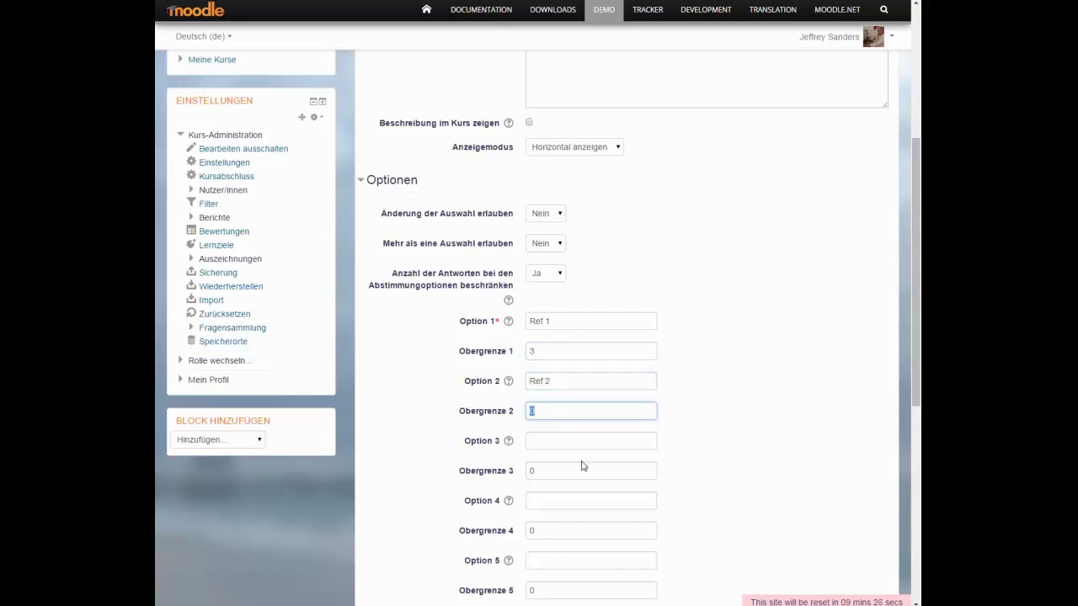
type("2")
left_click(746, 428)
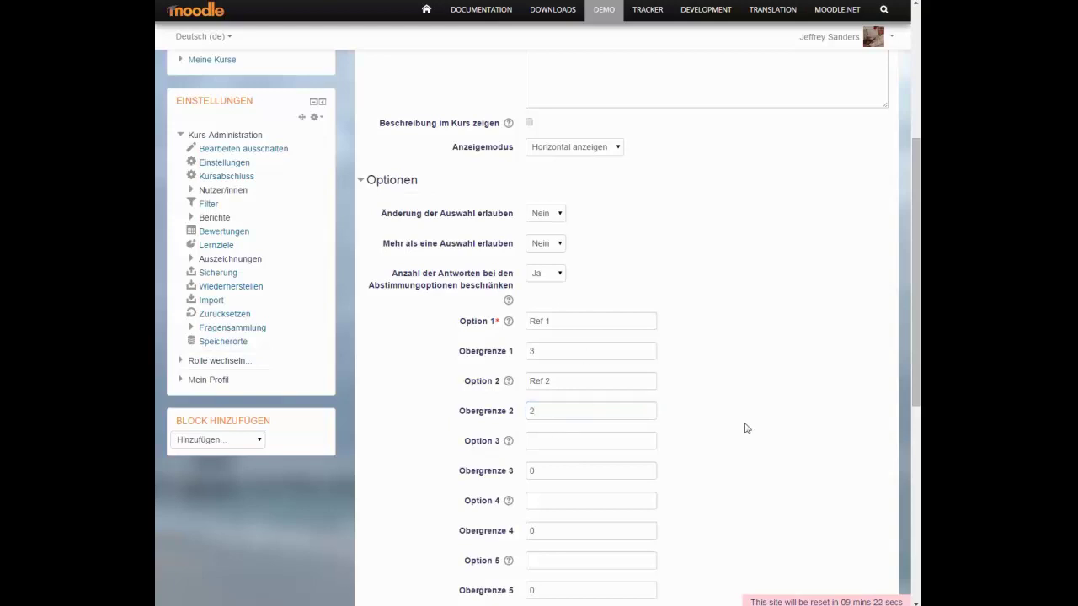
- Restrict the poll to a time period in the Verfügbarkeit settings and set its end day to 19 December 2014
scroll(747, 429, "down", 3)
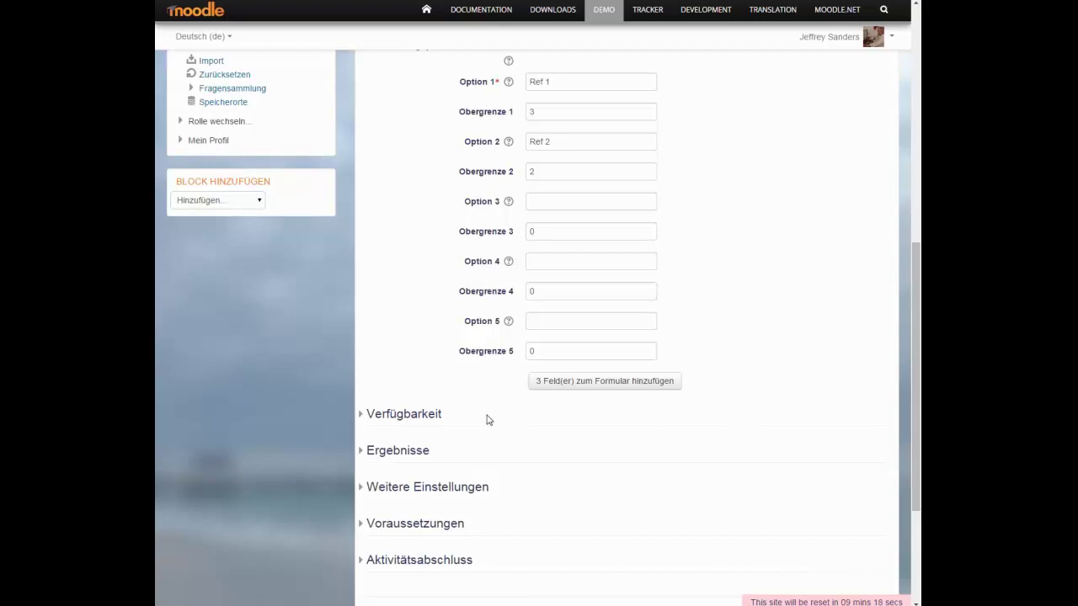
left_click(419, 418)
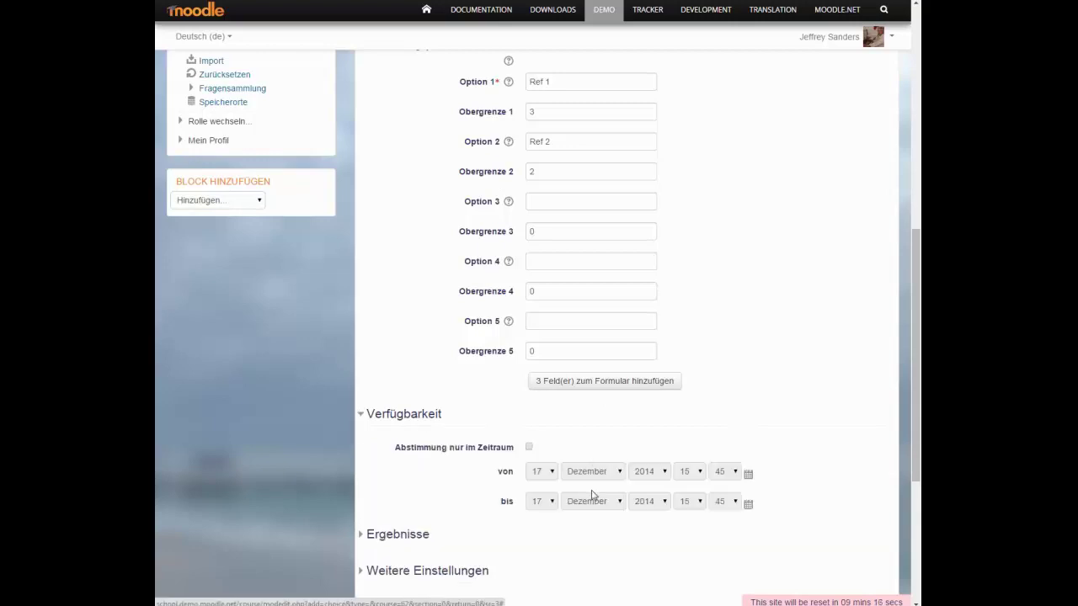
scroll(534, 473, "down", 3)
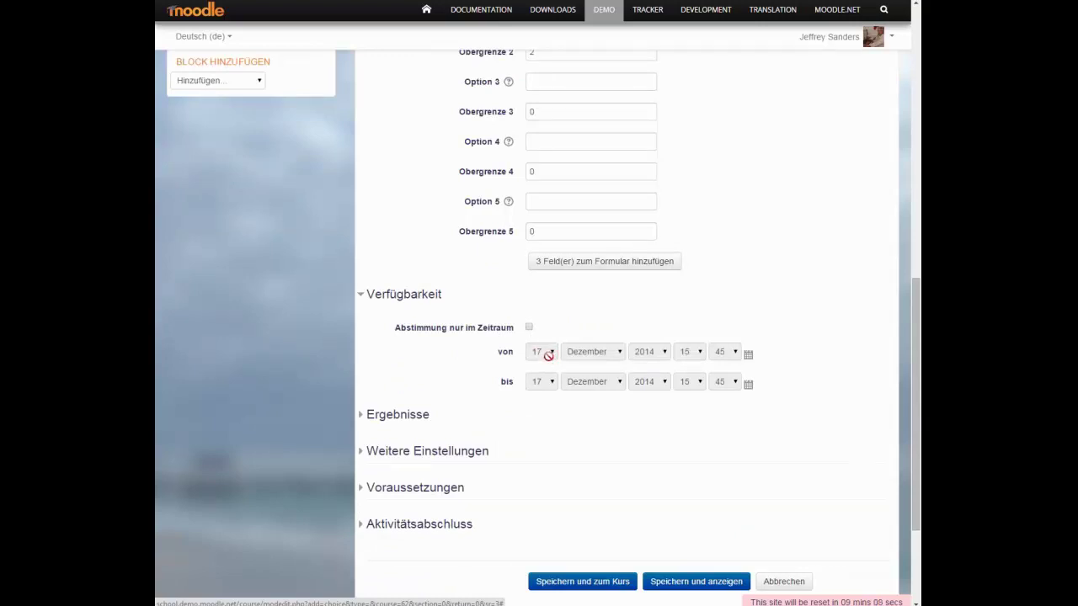
left_click(529, 327)
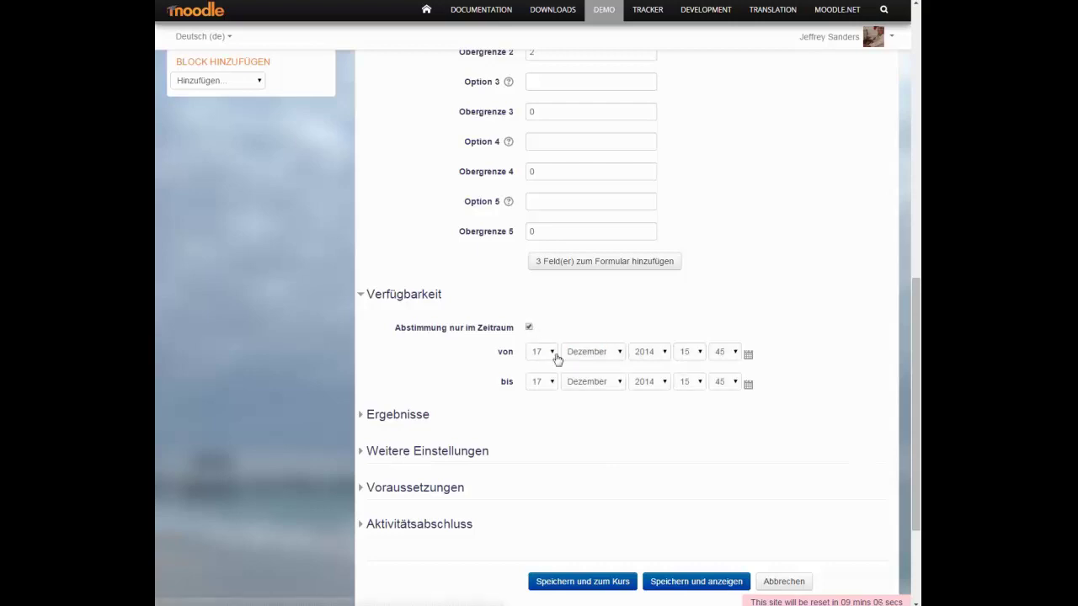
left_click(593, 381)
left_click(541, 383)
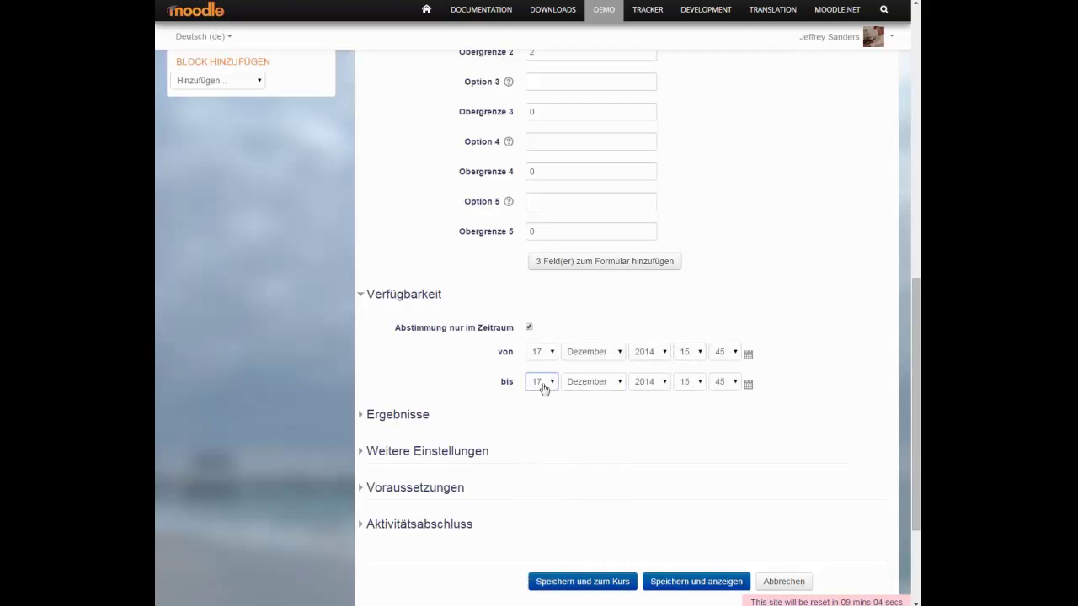
left_click(542, 384)
left_click(548, 571)
- Expand the Ergebnisse settings and examine the choices for publishing results, then review the poll's answer options
left_click(417, 418)
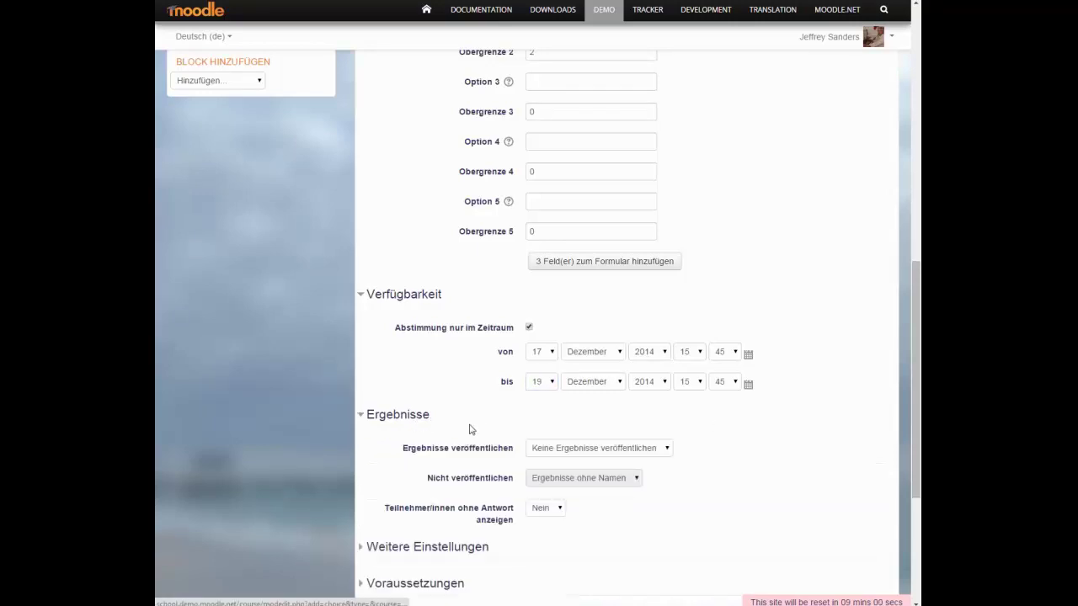
left_click(550, 451)
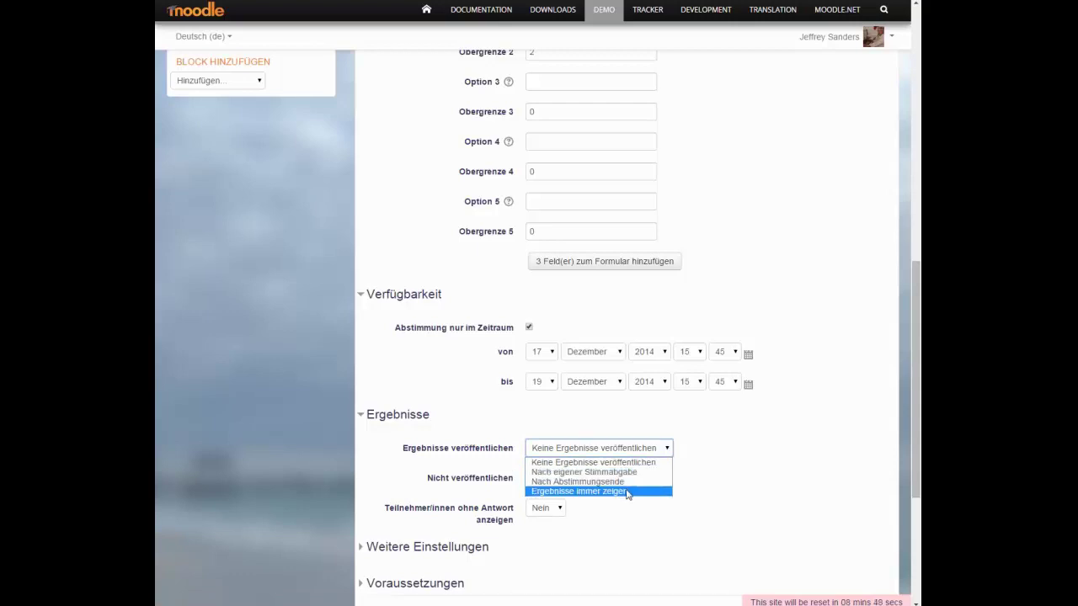
left_click(689, 455)
scroll(691, 453, "up", 3)
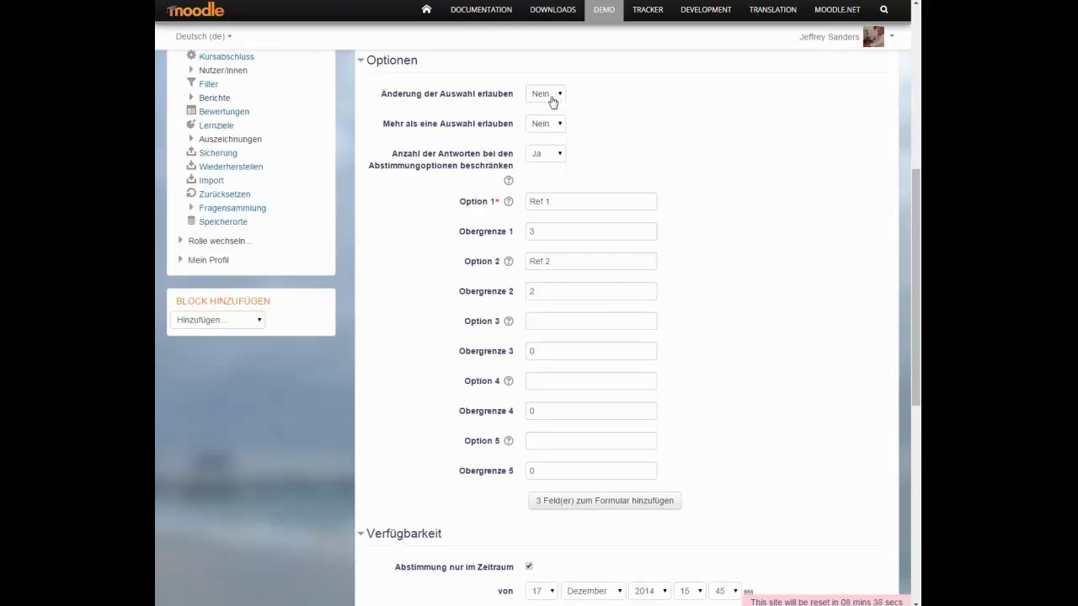
scroll(642, 318, "down", 3)
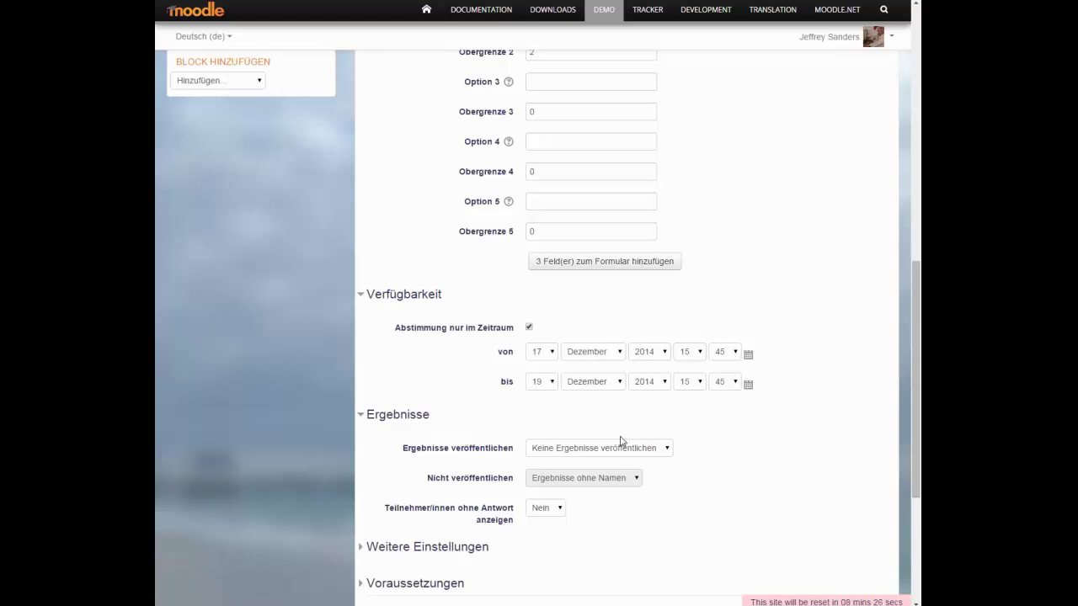
- Review the Ref 1 and Ref 2 entries and add "sfs" as Option 3 of the poll
scroll(621, 442, "up", 2)
left_click(562, 81)
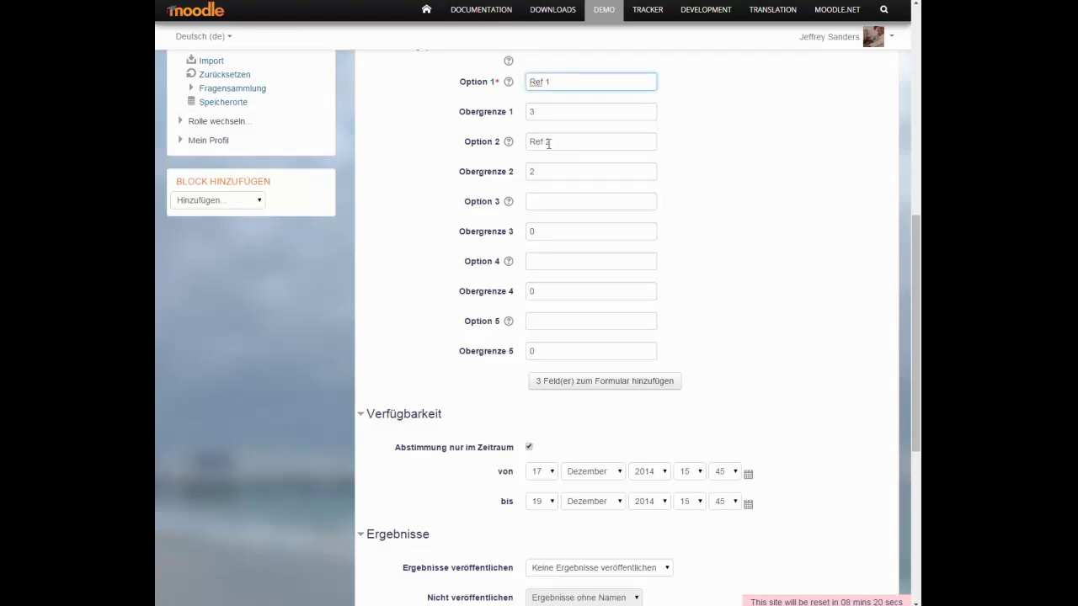
scroll(556, 107, "up", 2)
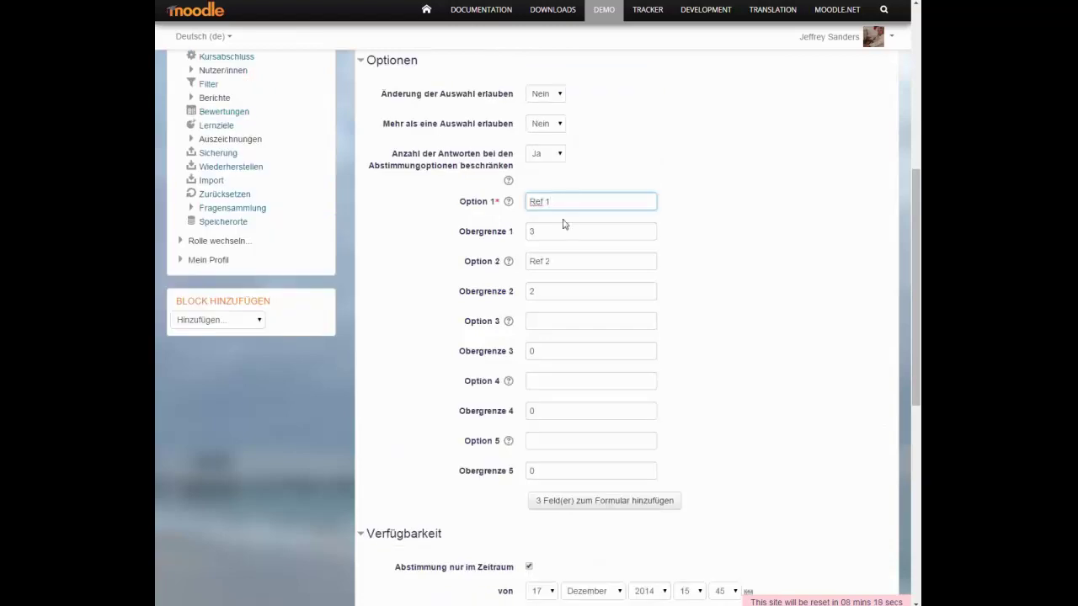
left_click(556, 262)
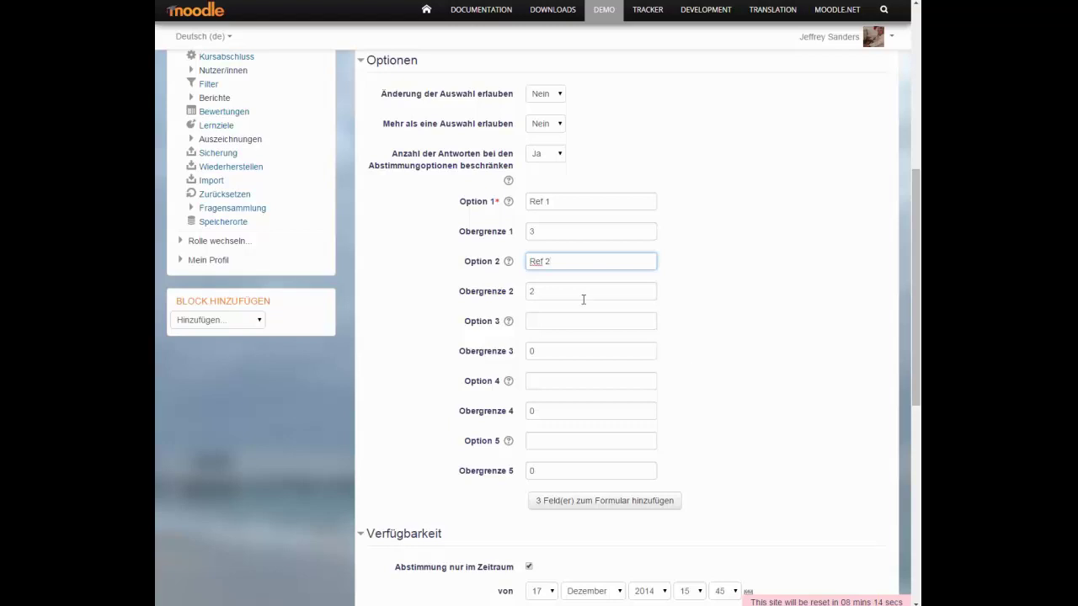
left_click(538, 294)
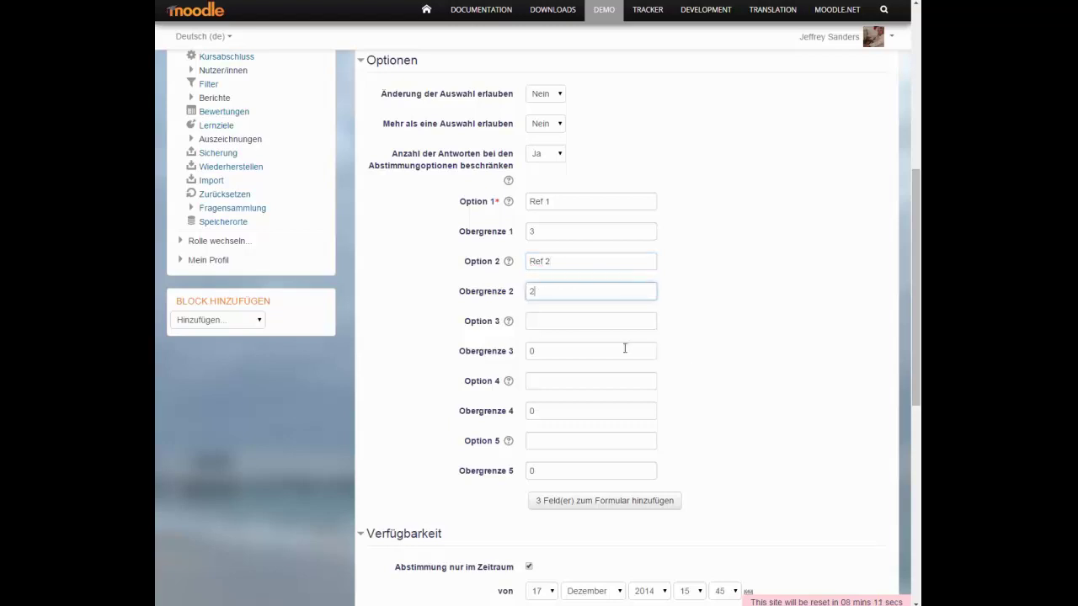
left_click(554, 322)
type("sfs")
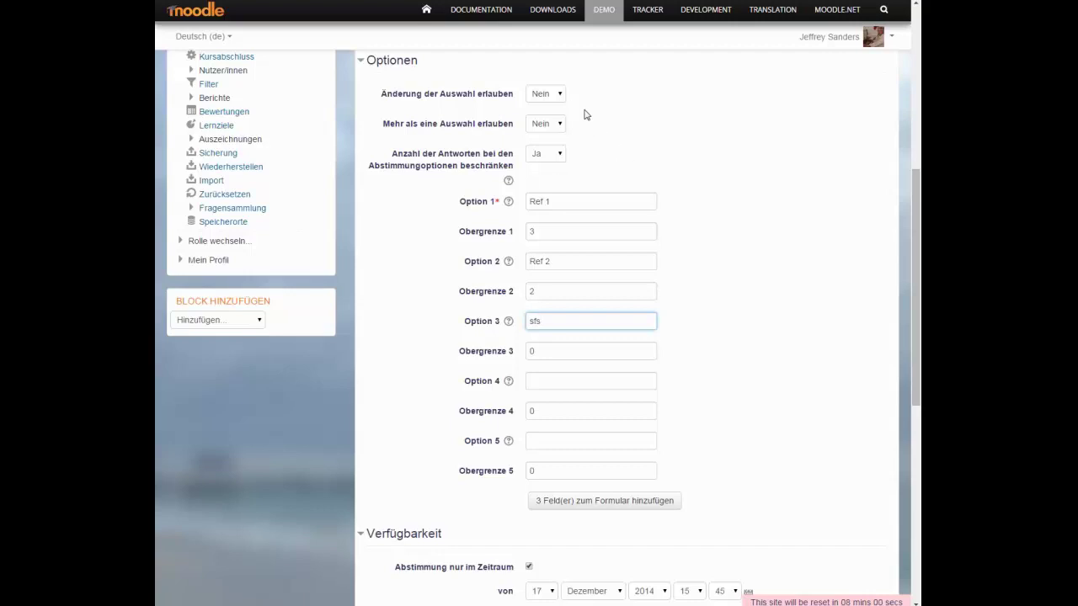
- Save the Abstimmung poll and return to the course page
scroll(666, 241, "down", 2)
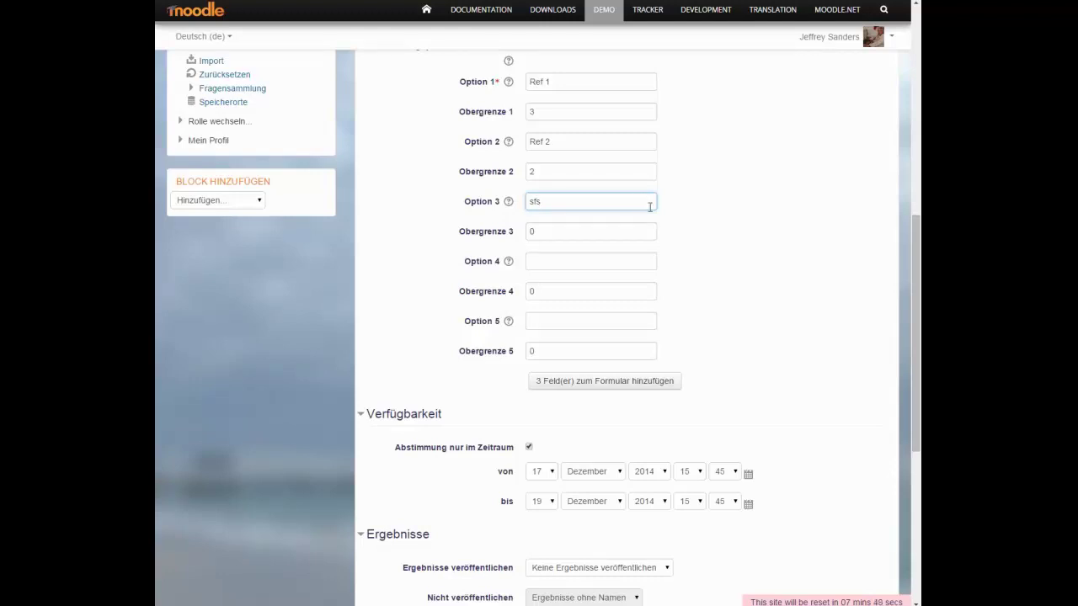
scroll(742, 326, "down", 3)
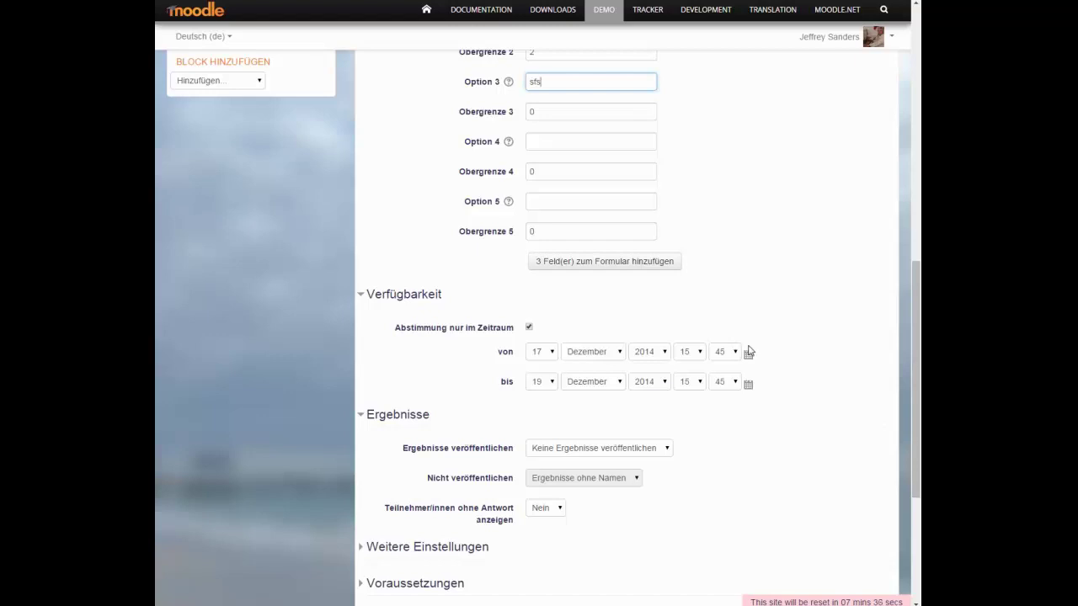
scroll(749, 351, "down", 3)
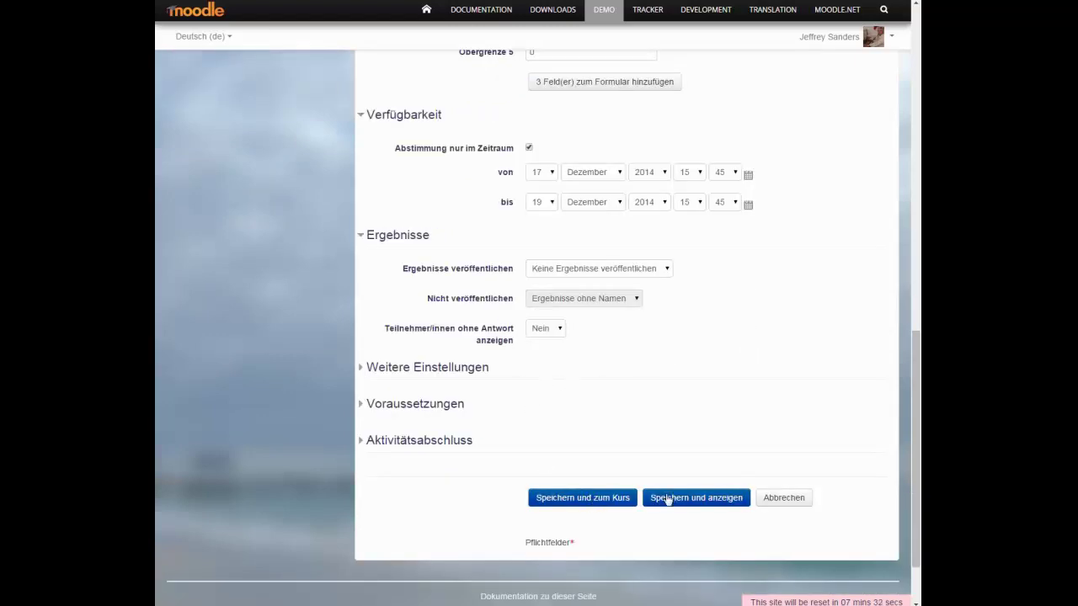
left_click(628, 502)
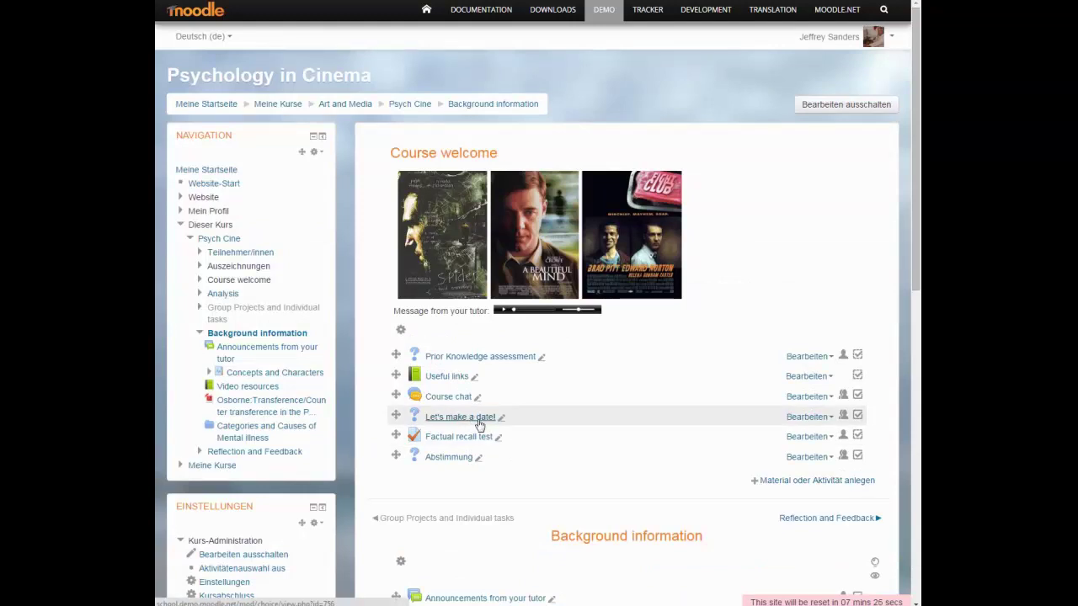
- Open the new Abstimmung activity, select the Ref 2 answer without saving and view the Sichtbare Gruppen choices
left_click(463, 456)
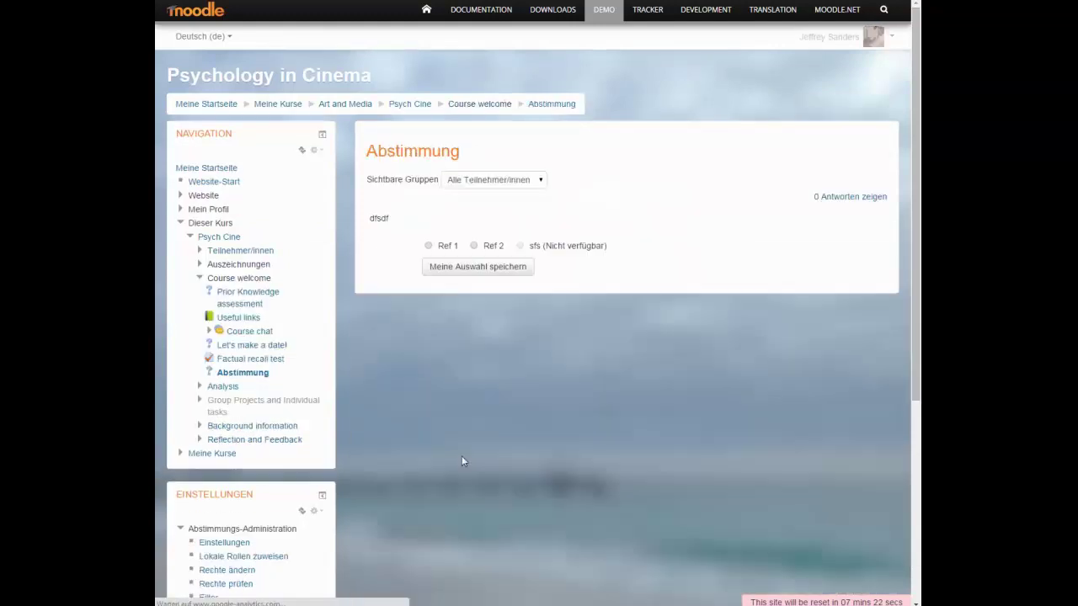
left_click(474, 245)
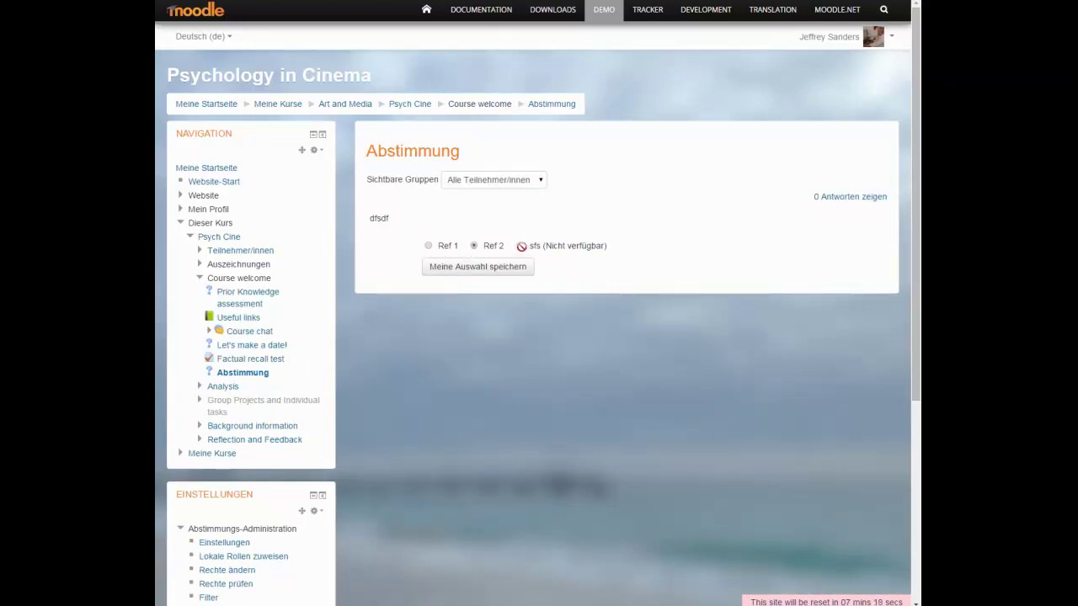
left_click(496, 188)
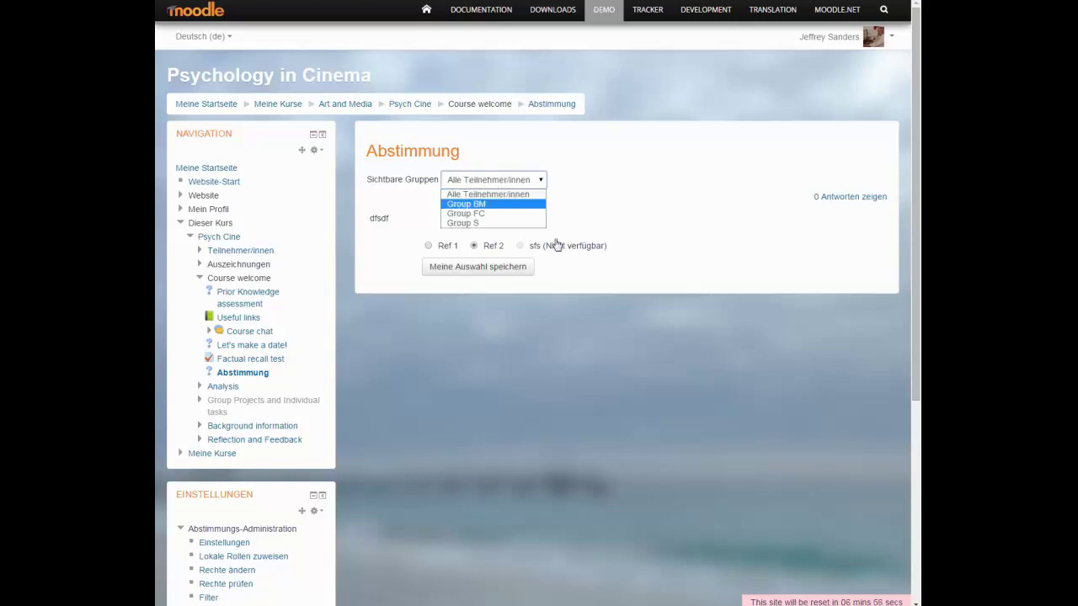
key("Down")
left_click(614, 275)
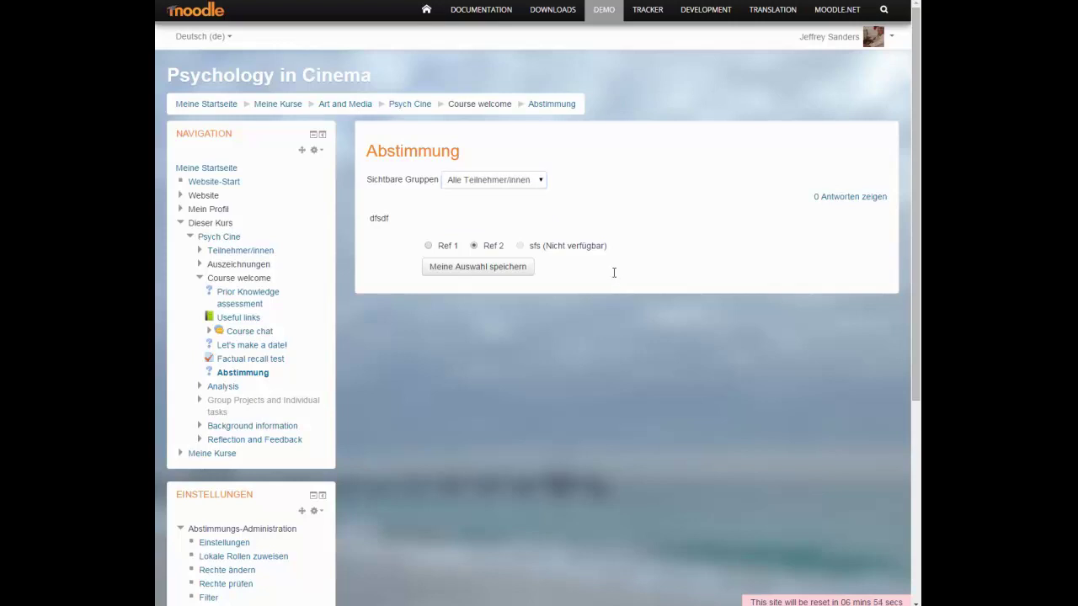
- Return to the Psych Cine course page and open the selection of resources and activities for the Course welcome section
left_click(411, 104)
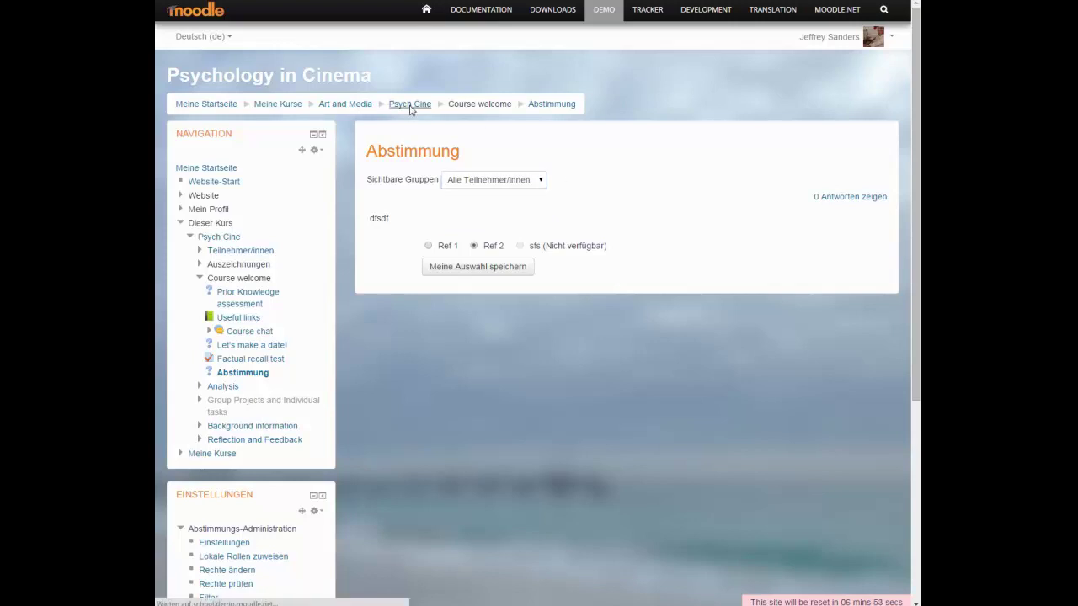
scroll(614, 417, "down", 3)
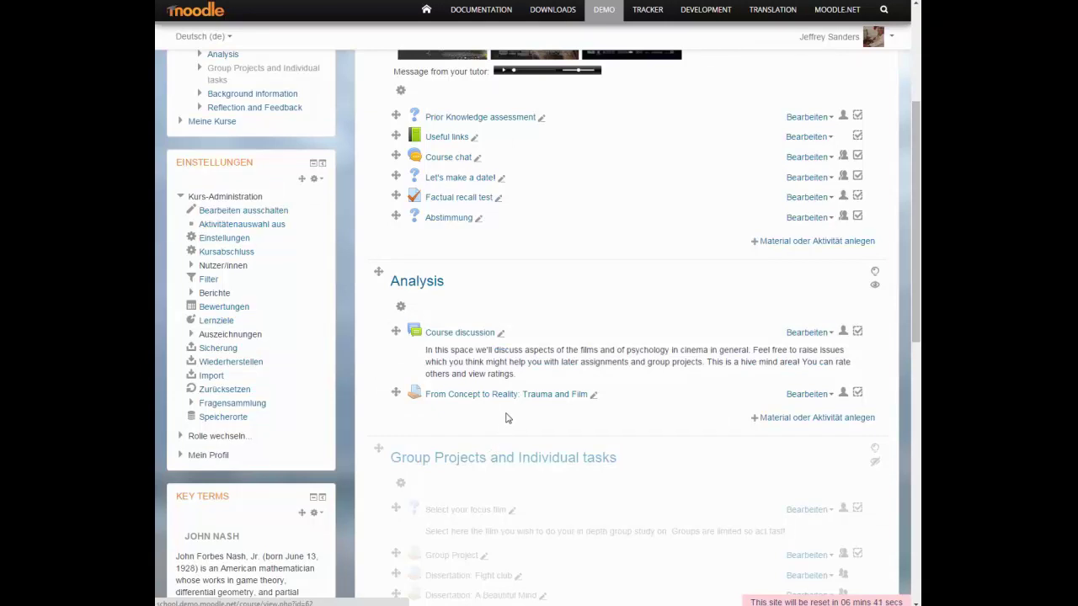
left_click(783, 242)
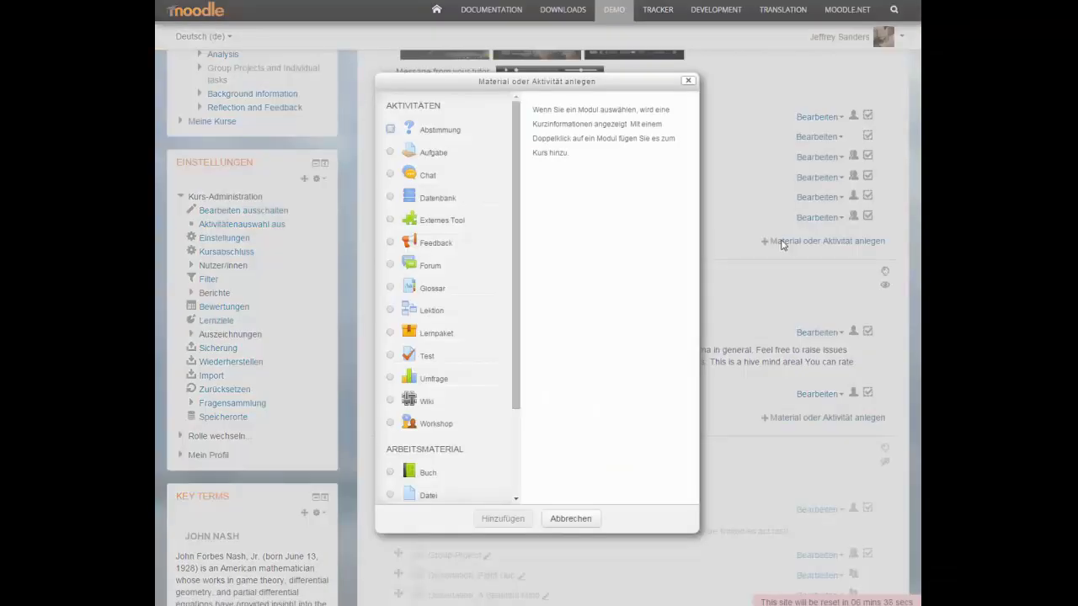
- Add an Aufgabe activity named "Referatsausarbeitung" with the description "dddd" to the Course welcome section
left_click(391, 154)
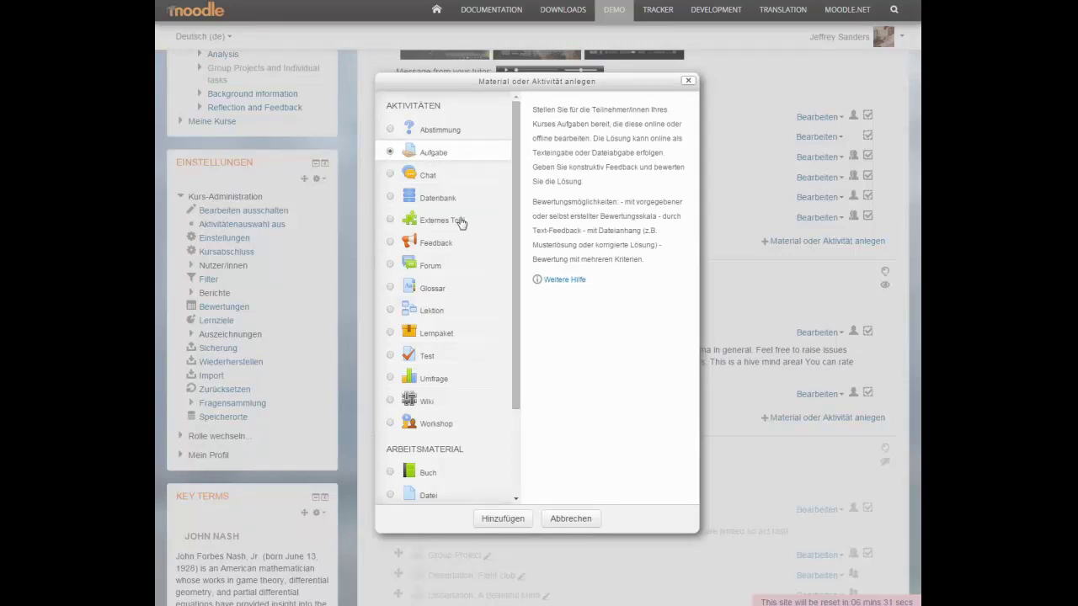
left_click(520, 523)
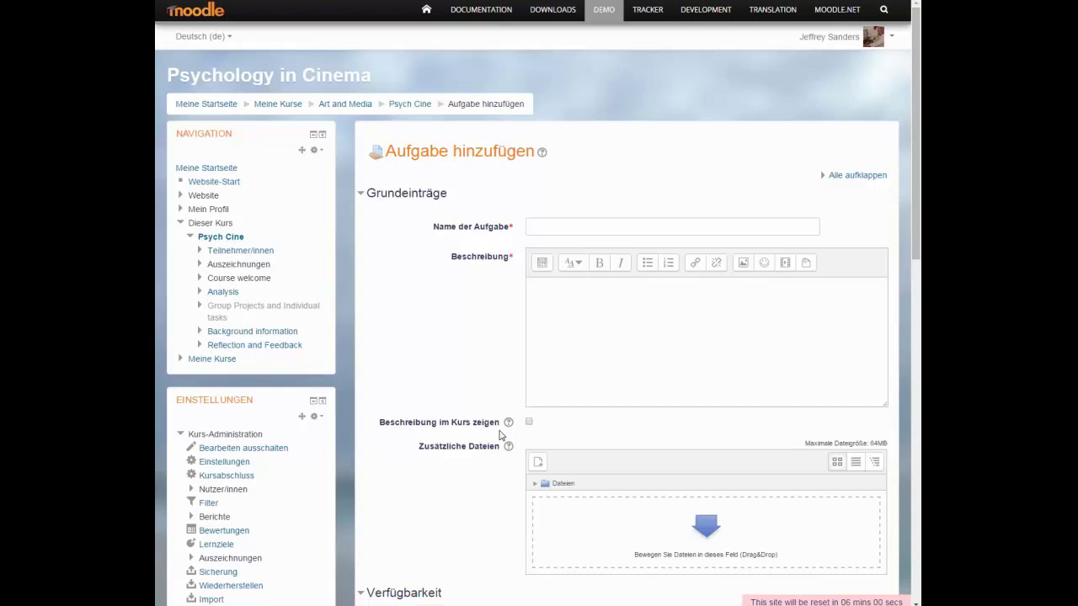
left_click(579, 227)
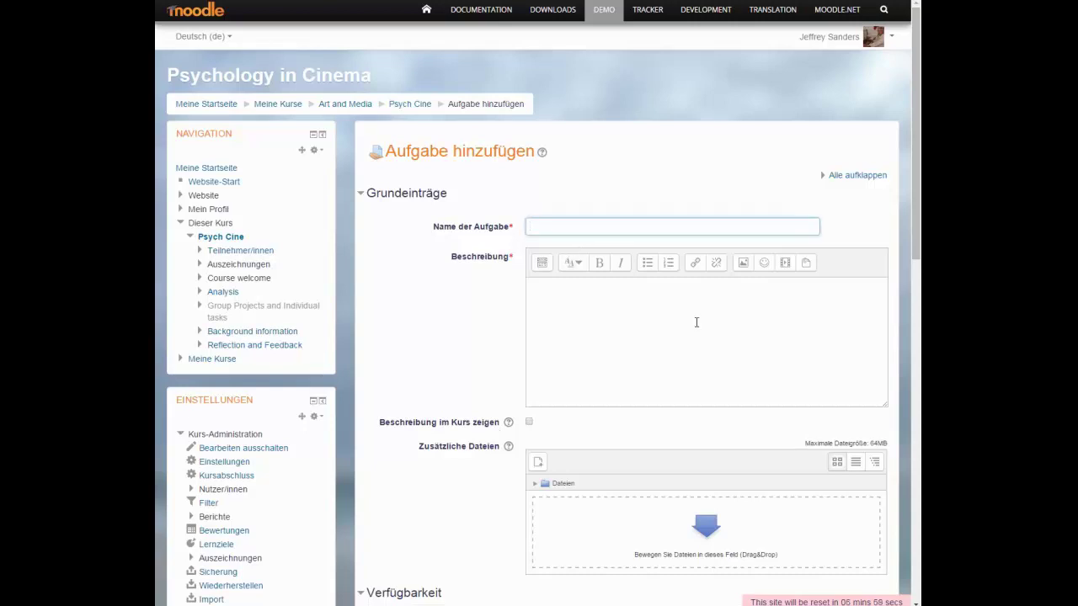
type("Referatsausarbeitung")
left_click(696, 322)
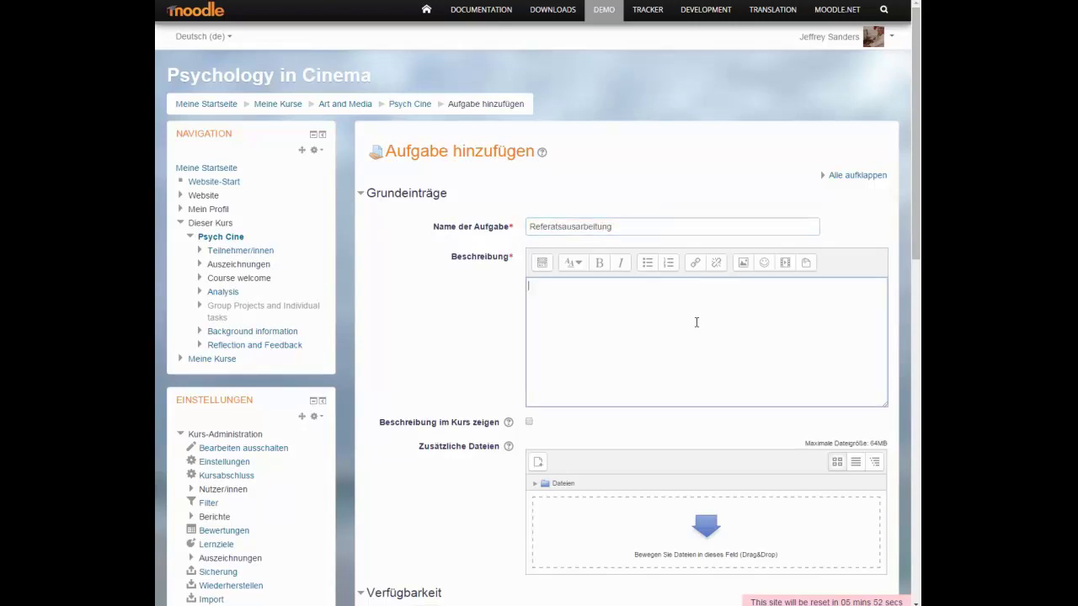
type("dddd")
- Review the additional files, Verfügbarkeit dates and Abgabetypen settings of the new assignment
scroll(476, 381, "down", 2)
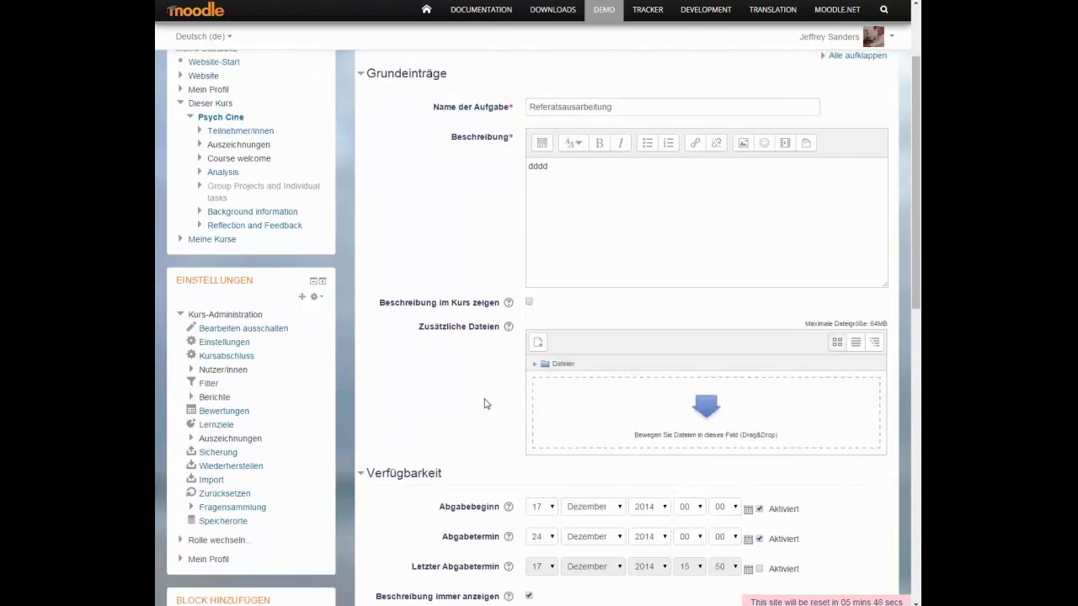
scroll(484, 400, "down", 3)
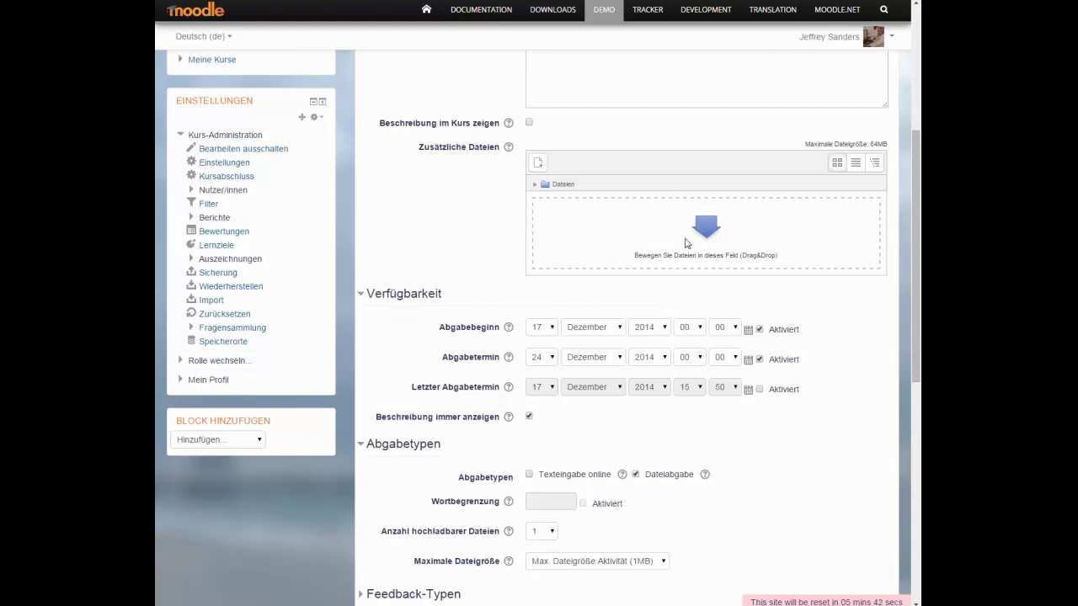
scroll(553, 256, "down", 2)
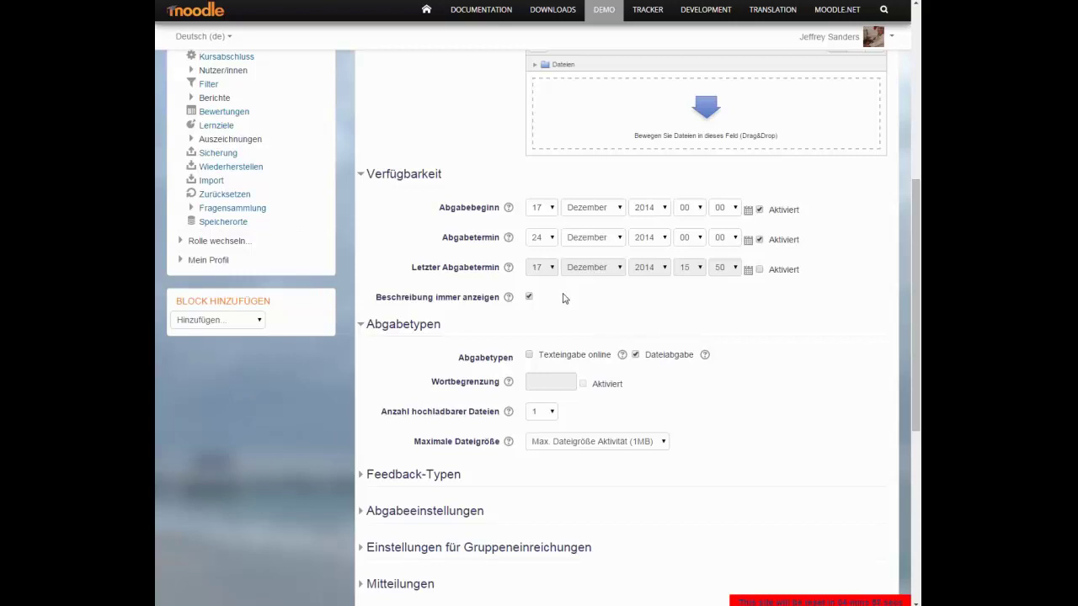
scroll(564, 298, "down", 2)
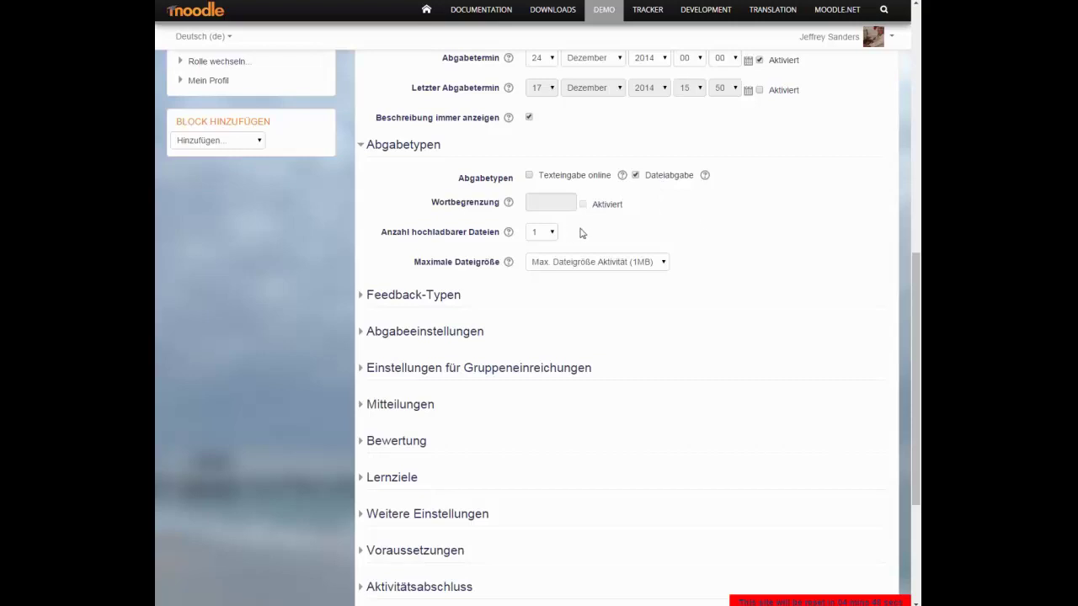
- Expand all sections of the assignment form and examine the settings from Feedback-Typen through Bewertung to Aktivitätsabschluss
scroll(777, 210, "up", 7)
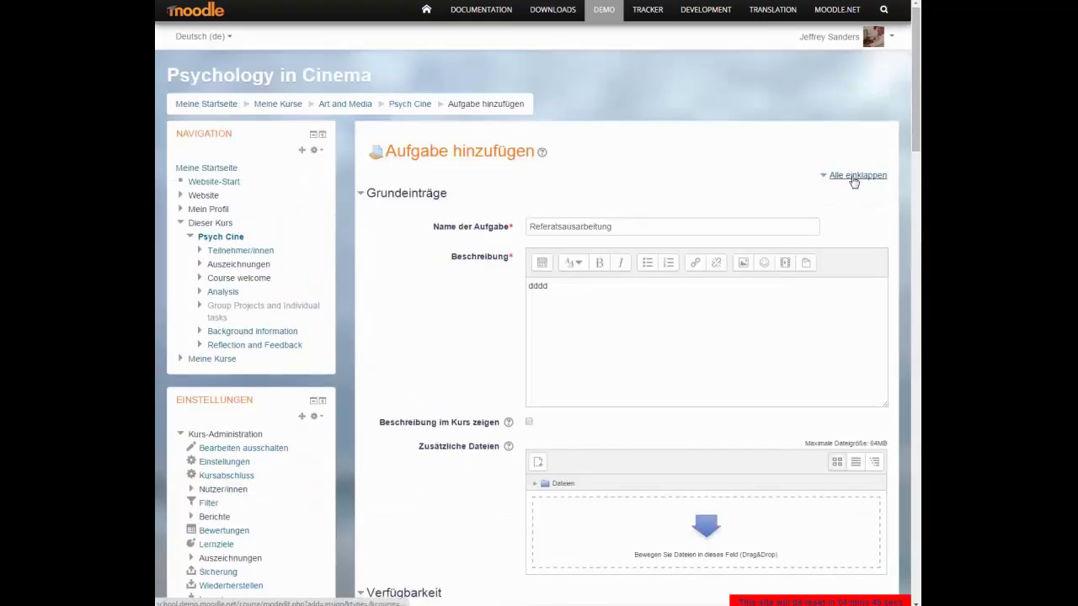
left_click(854, 175)
left_click_drag(912, 132, 906, 305)
scroll(554, 262, "down", 1)
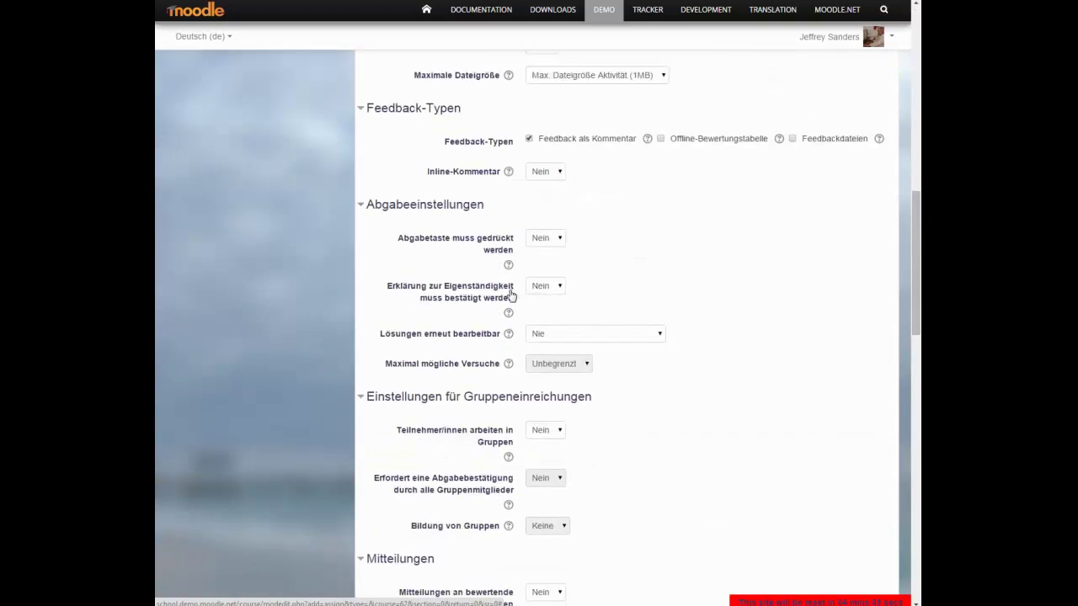
scroll(528, 298, "down", 1)
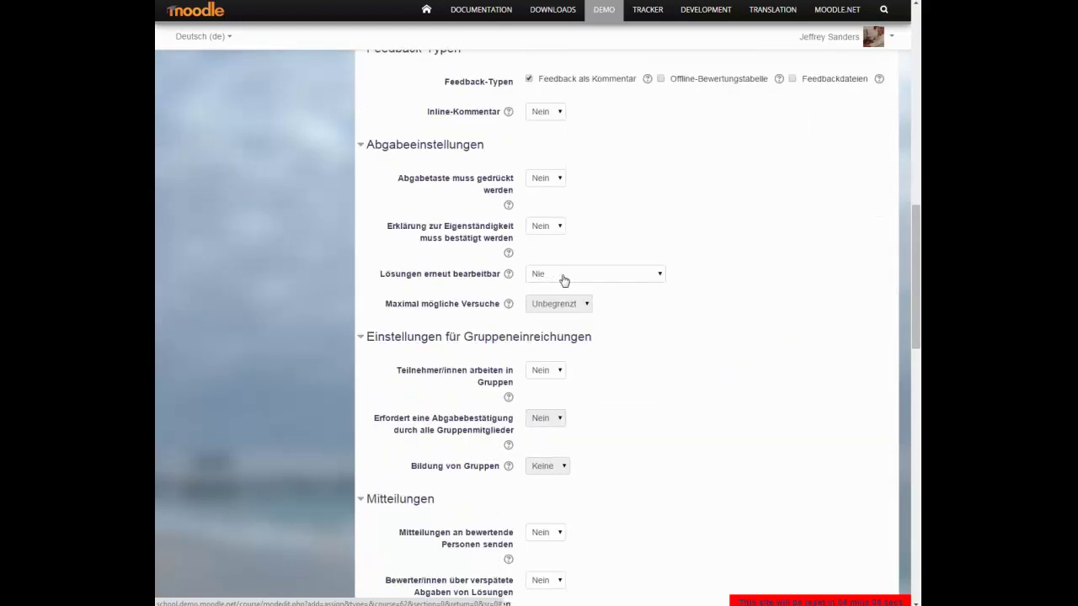
scroll(564, 280, "down", 2)
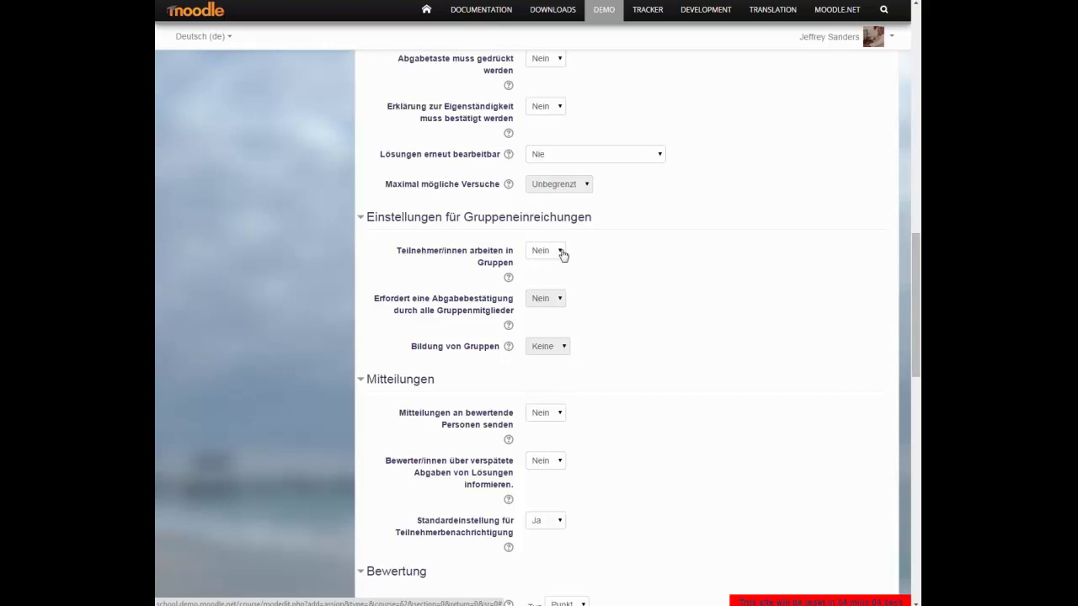
scroll(608, 306, "down", 2)
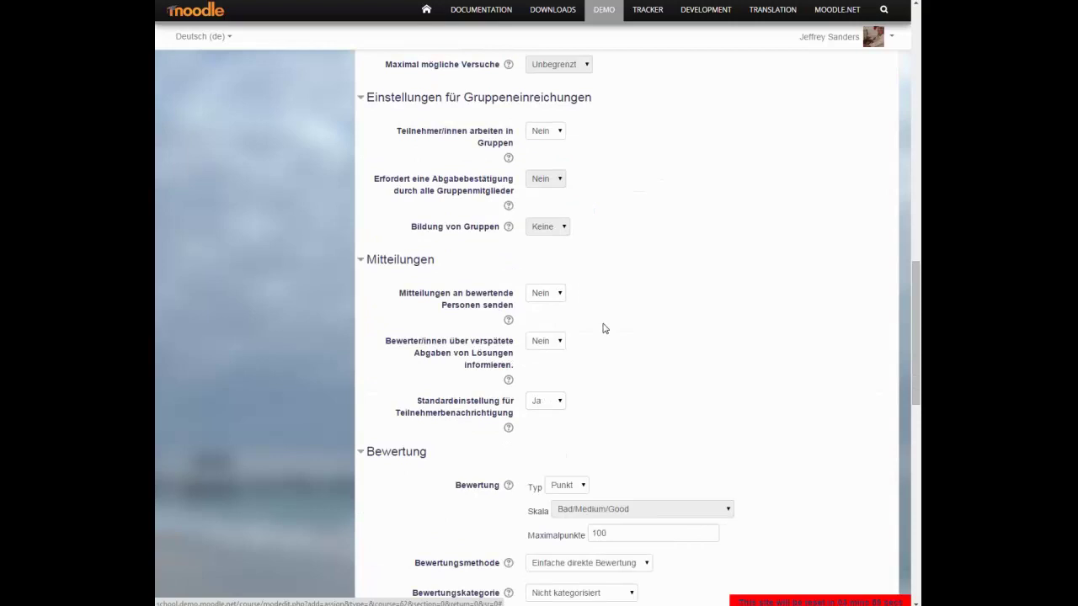
scroll(603, 328, "down", 4)
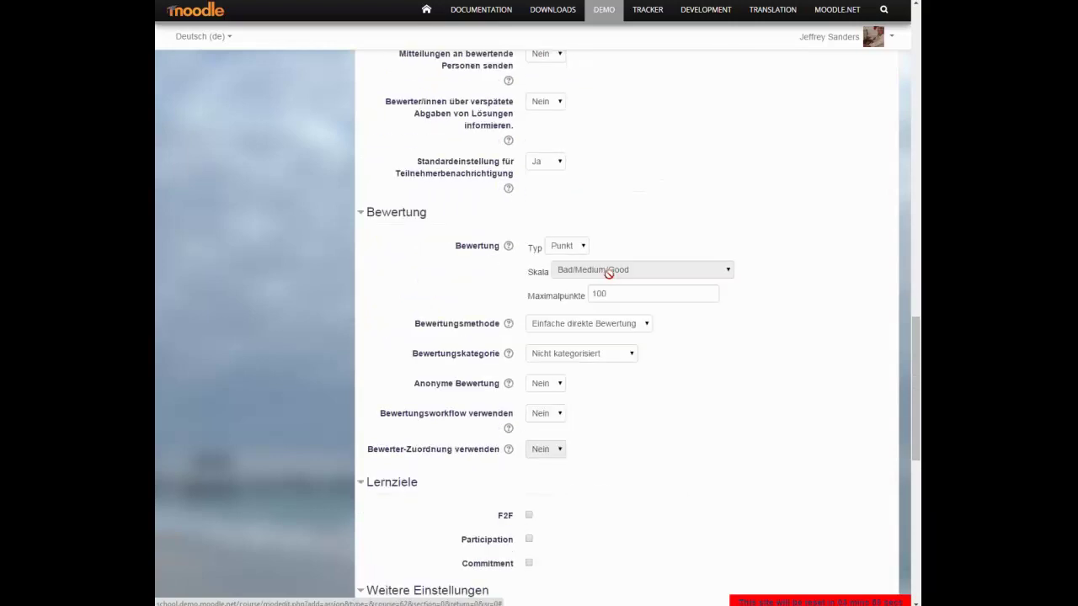
scroll(631, 320, "down", 1)
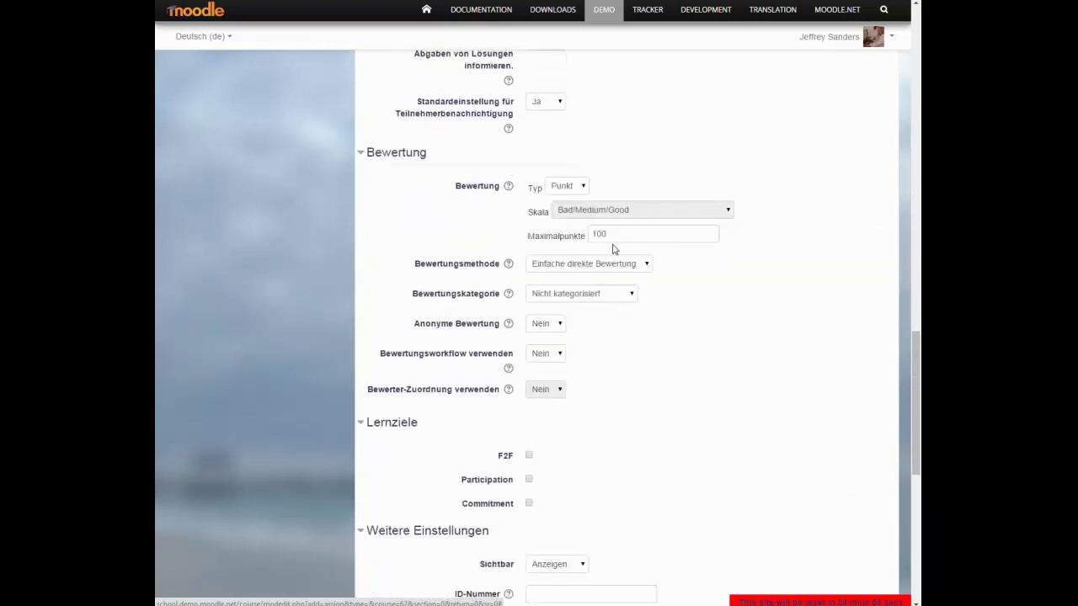
scroll(632, 278, "down", 5)
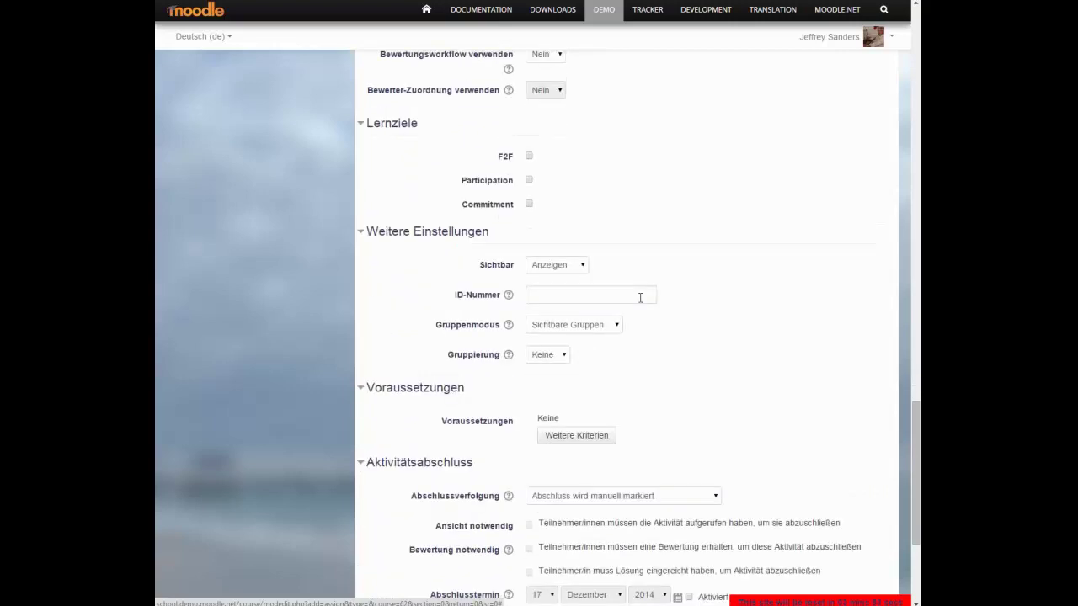
scroll(640, 298, "down", 3)
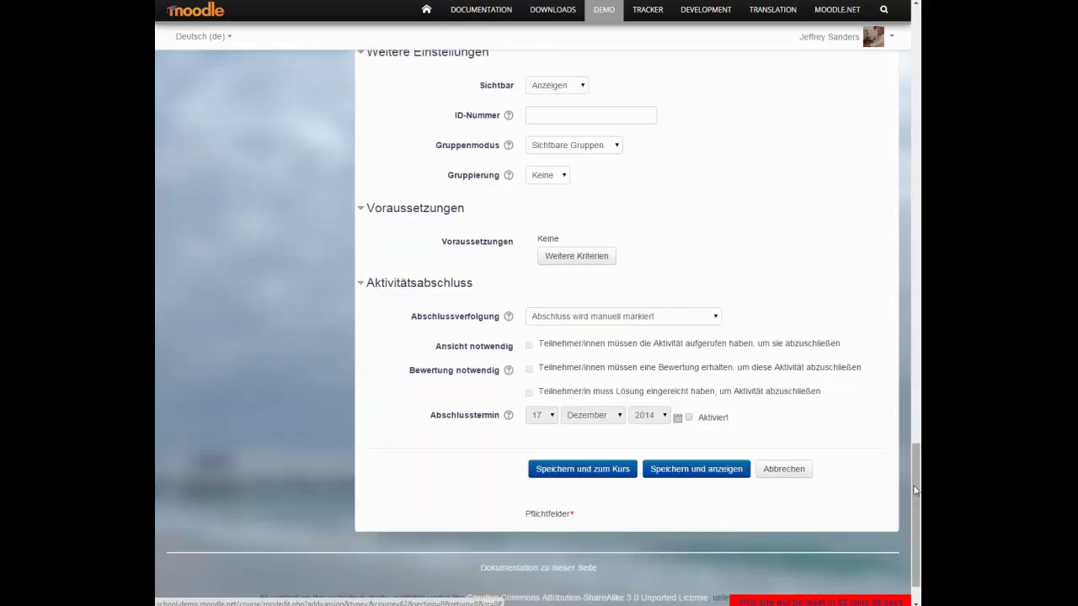
scroll(724, 472, "down", 1)
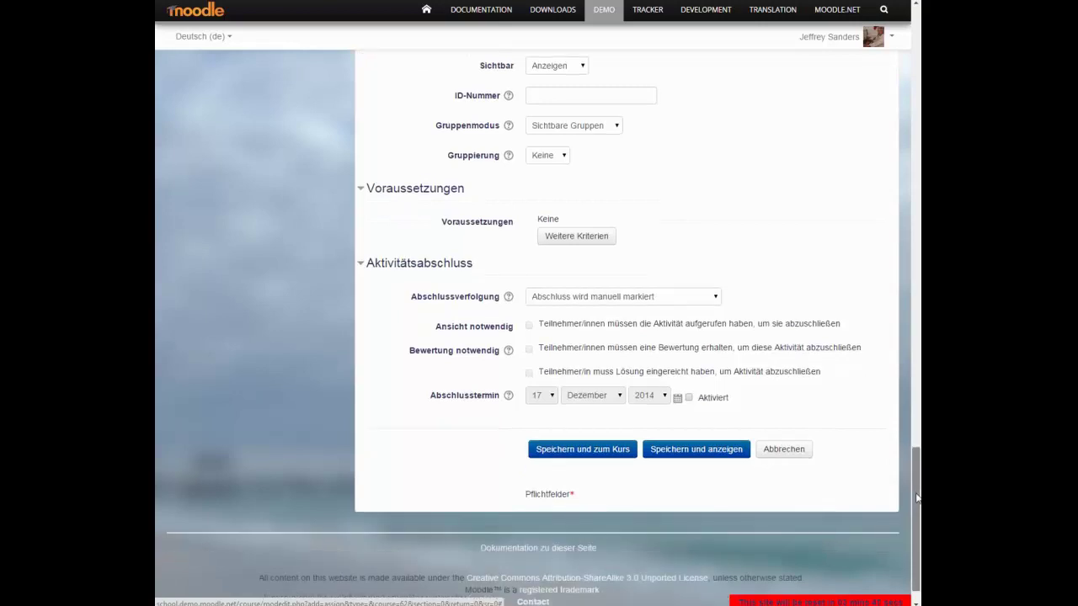
- Save and display the Referatsausarbeitung assignment, and open its list of all submissions for grading
left_click(699, 453)
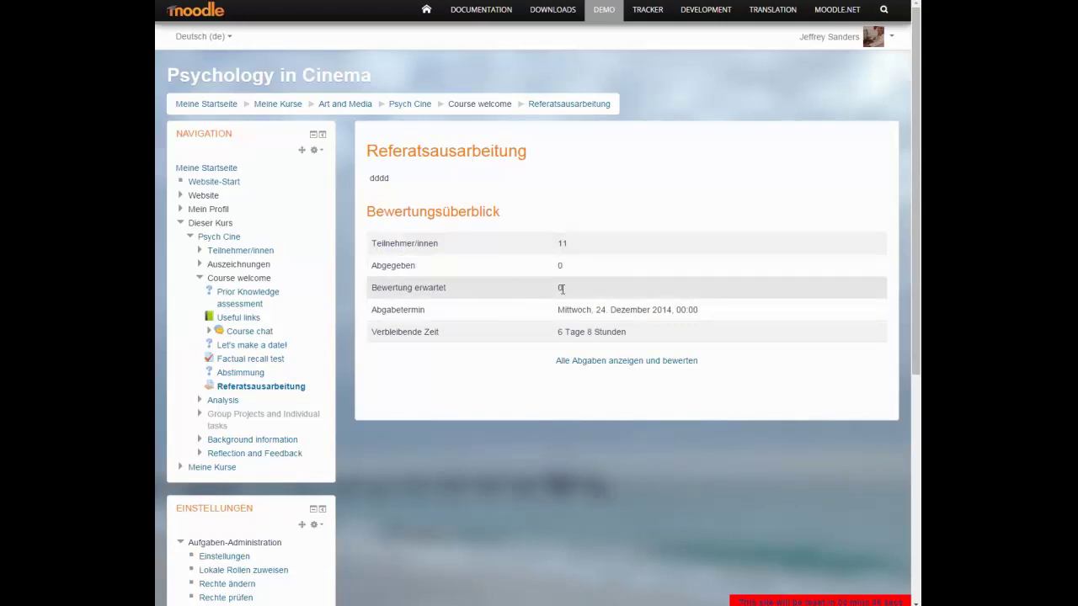
left_click(628, 363)
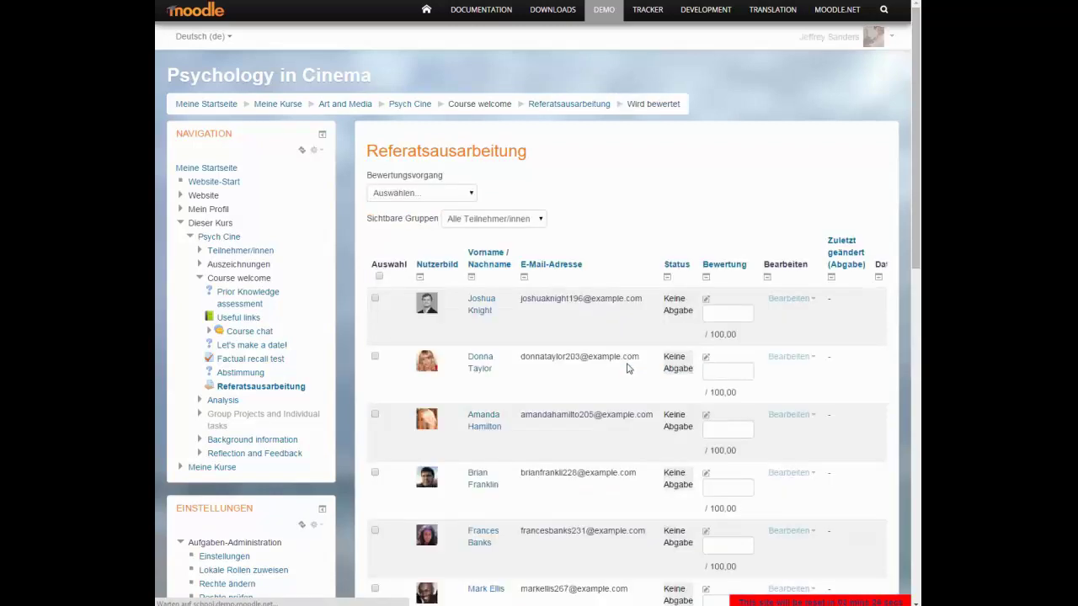
scroll(556, 432, "down", 1)
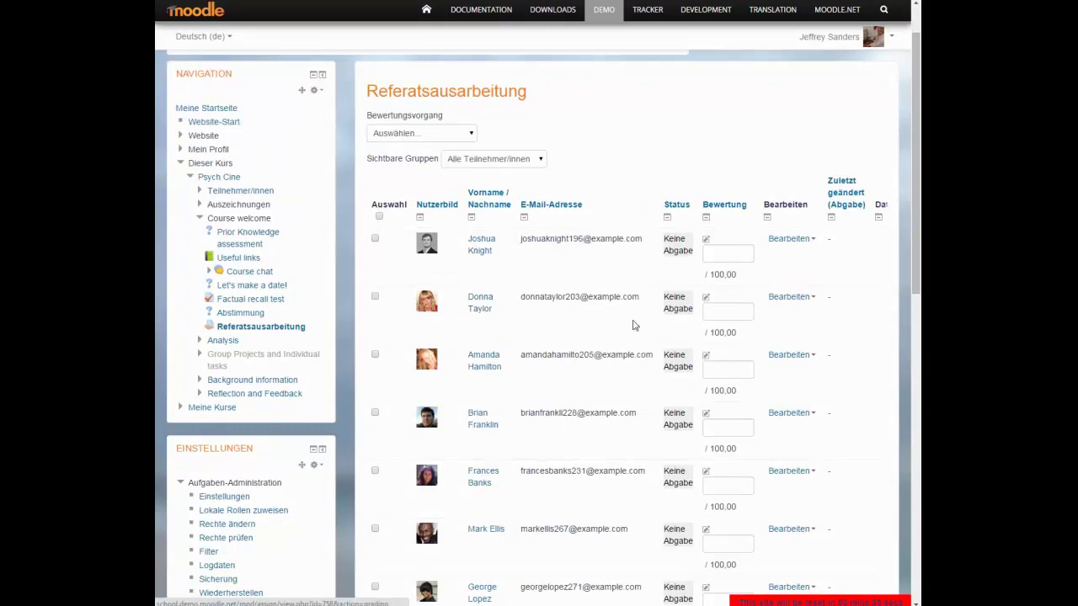
- Open the first participant's grading form, examine its grade, comment feedback and notification fields, and return to the list without grading
left_click(726, 256)
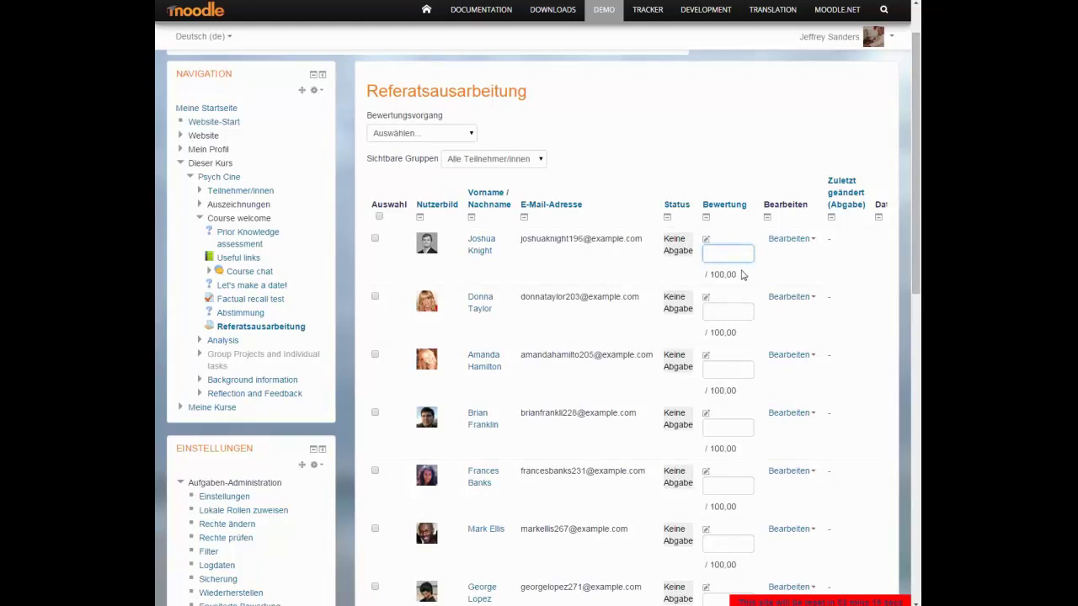
left_click(708, 242)
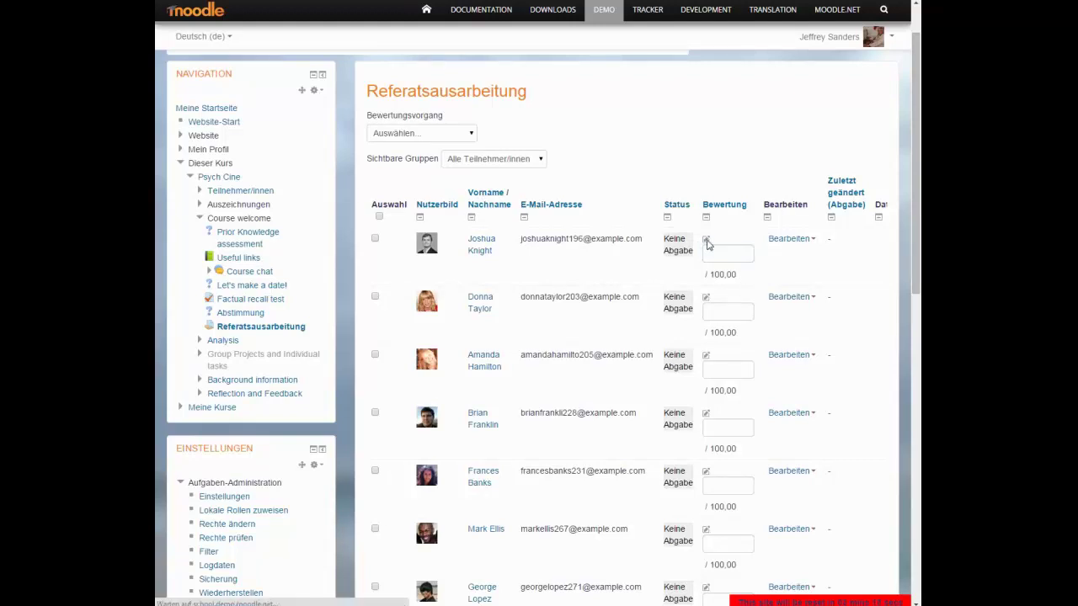
scroll(697, 320, "down", 2)
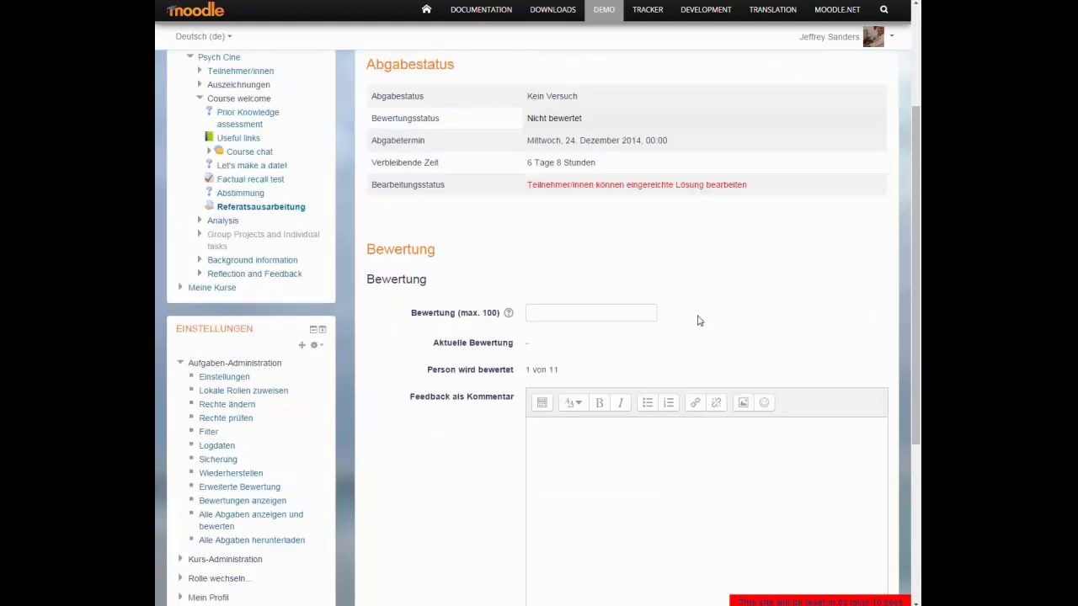
left_click(569, 438)
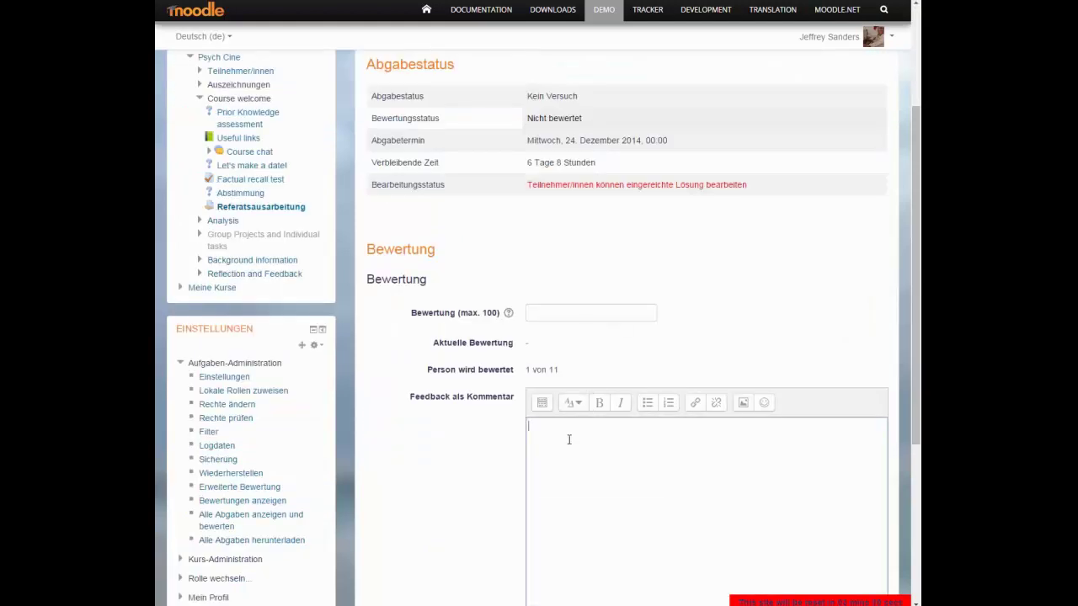
scroll(571, 439, "down", 2)
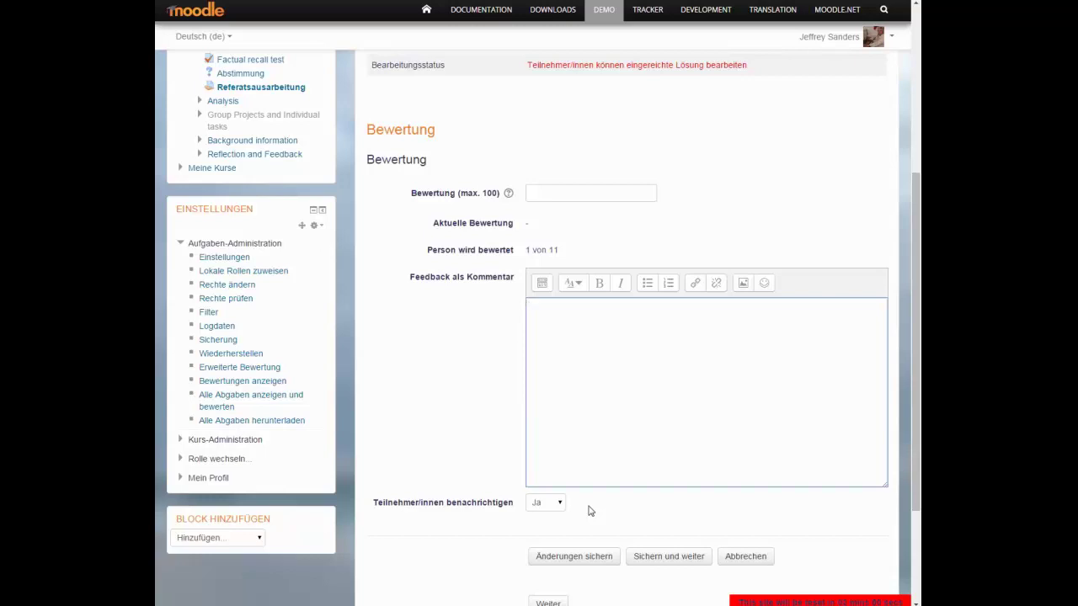
scroll(590, 511, "up", 2)
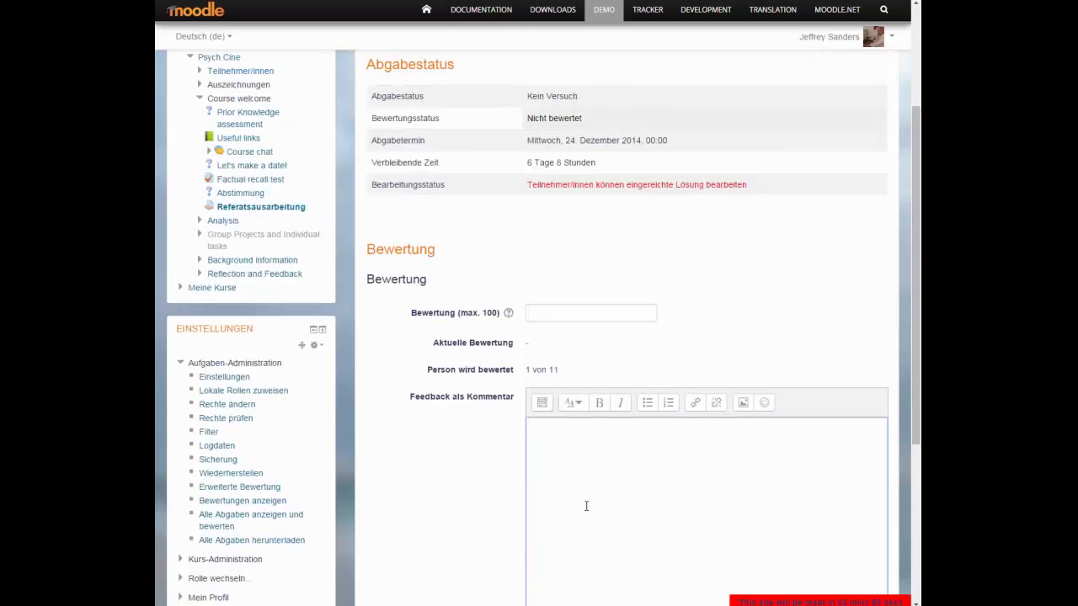
scroll(586, 507, "down", 2)
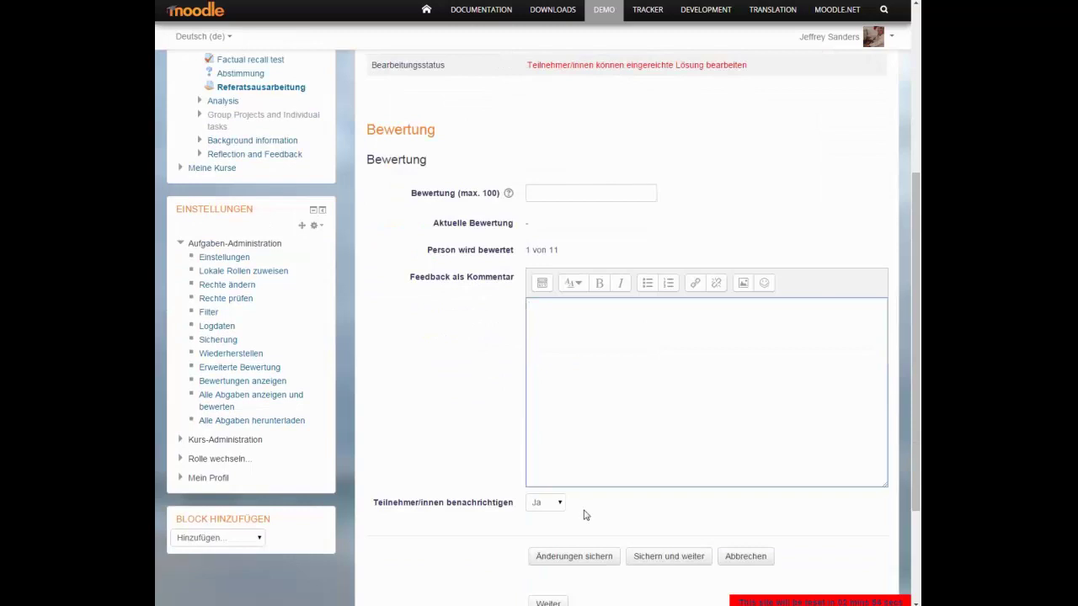
scroll(615, 530, "down", 1)
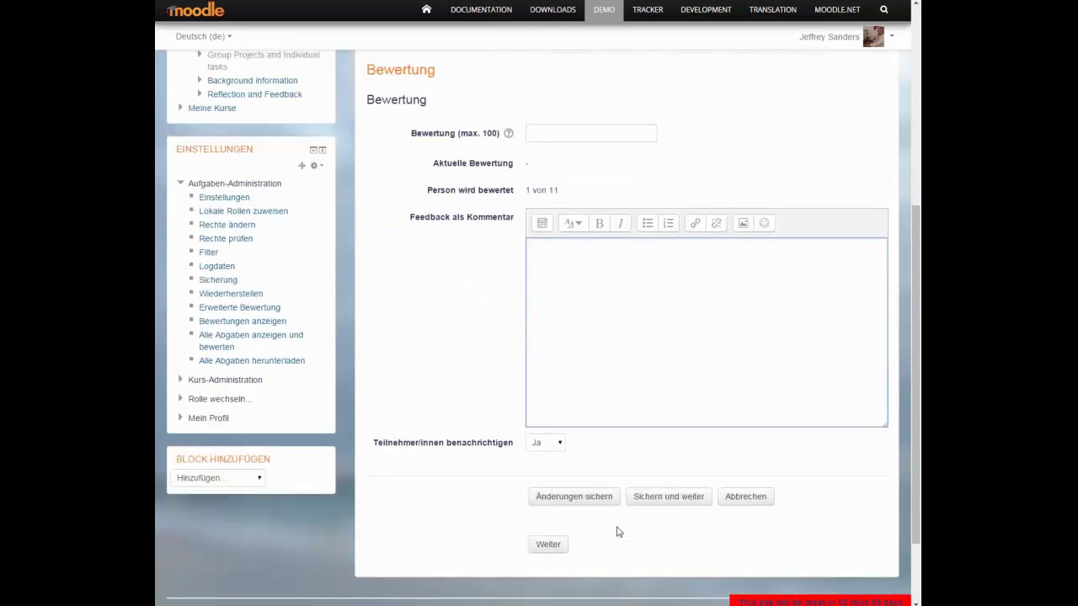
left_click(734, 501)
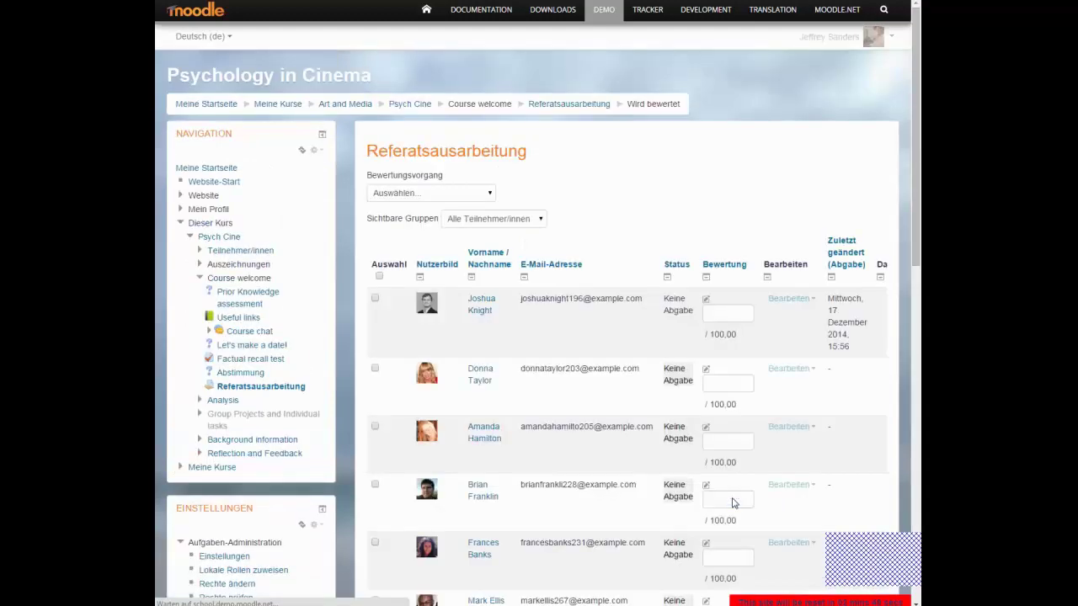